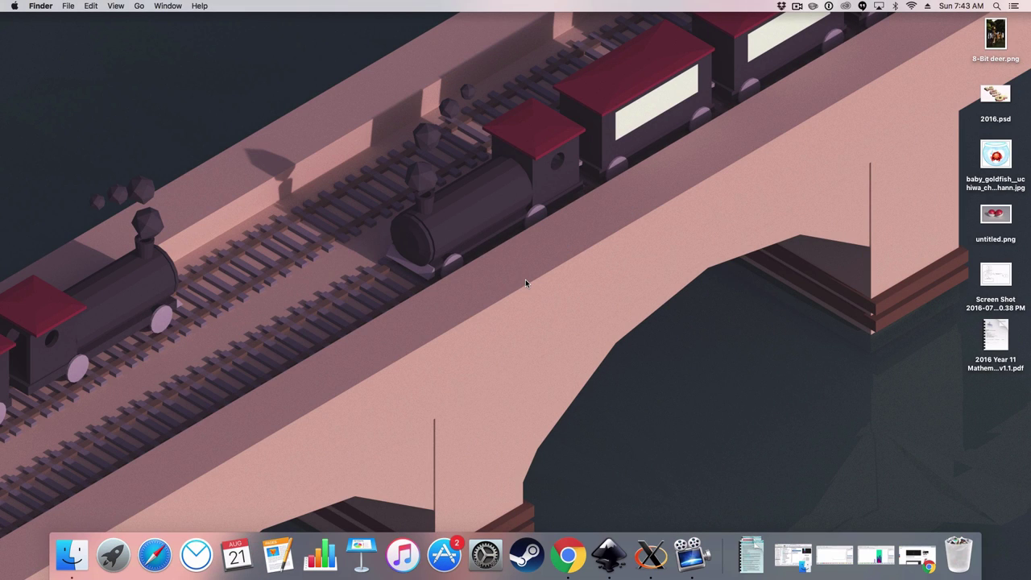
Step: Preview Meteor.psd in Quick Look from the Inkscape Practice folder, then close the preview
click(73, 554)
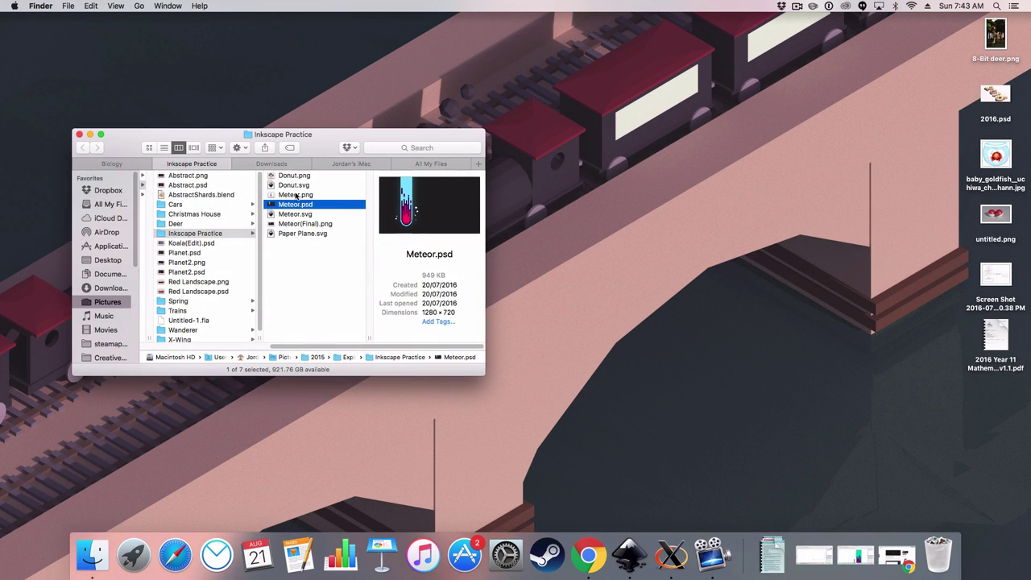
click(295, 196)
key(space)
key(Down)
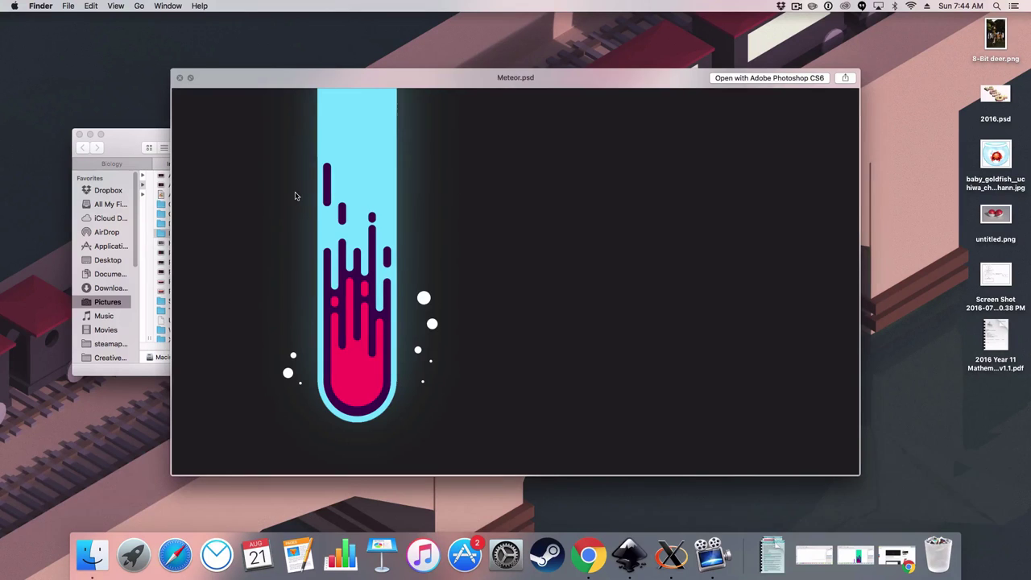
key(space)
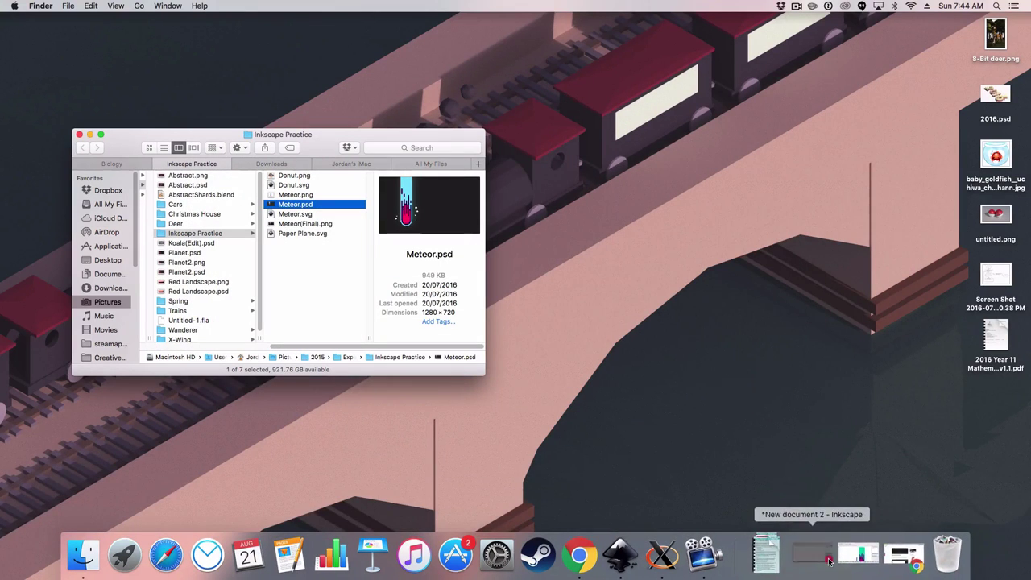
Step: Bring Inkscape back and switch off Show page border in Document Properties
click(856, 556)
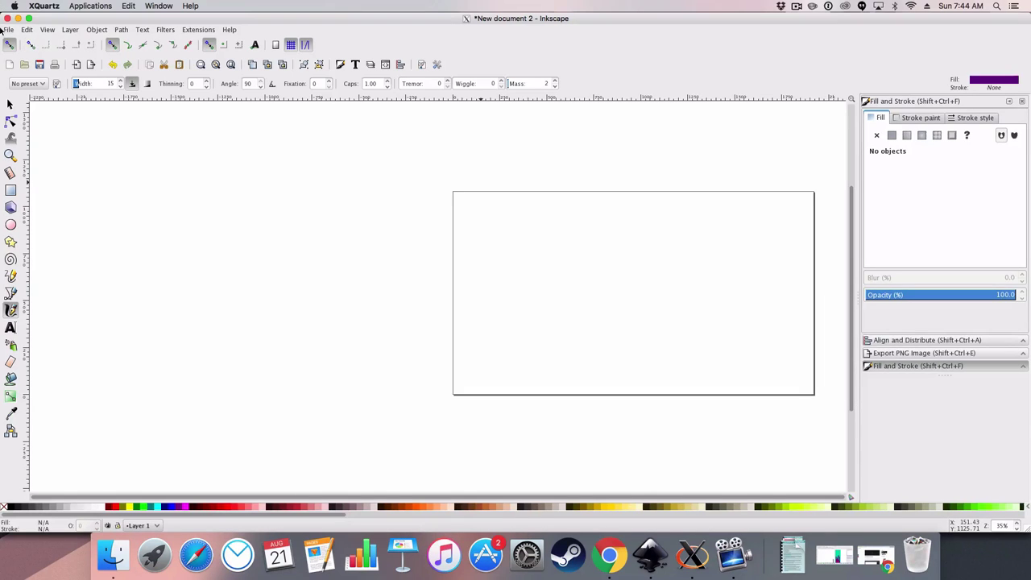
click(401, 64)
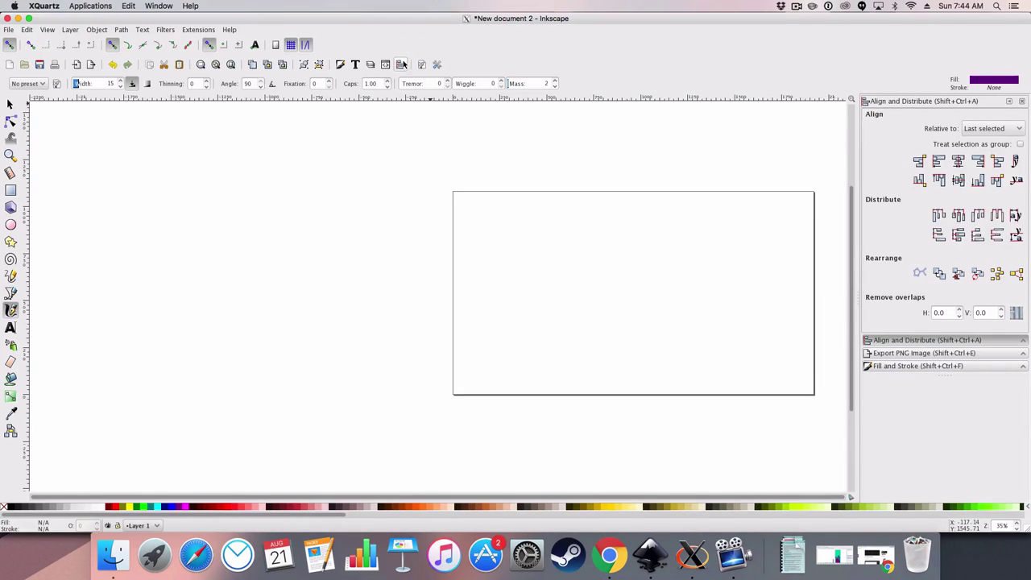
click(341, 65)
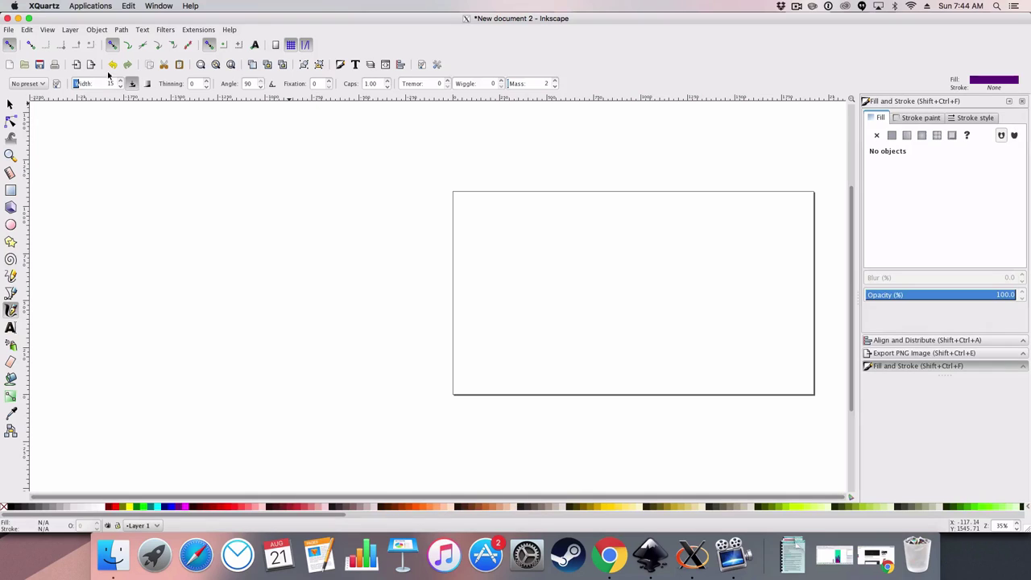
click(6, 29)
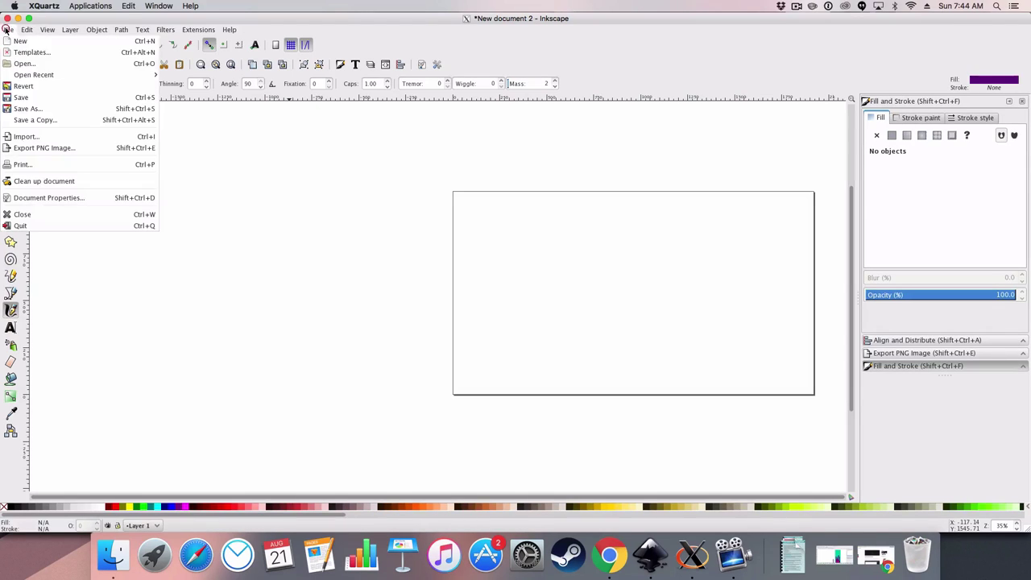
click(27, 198)
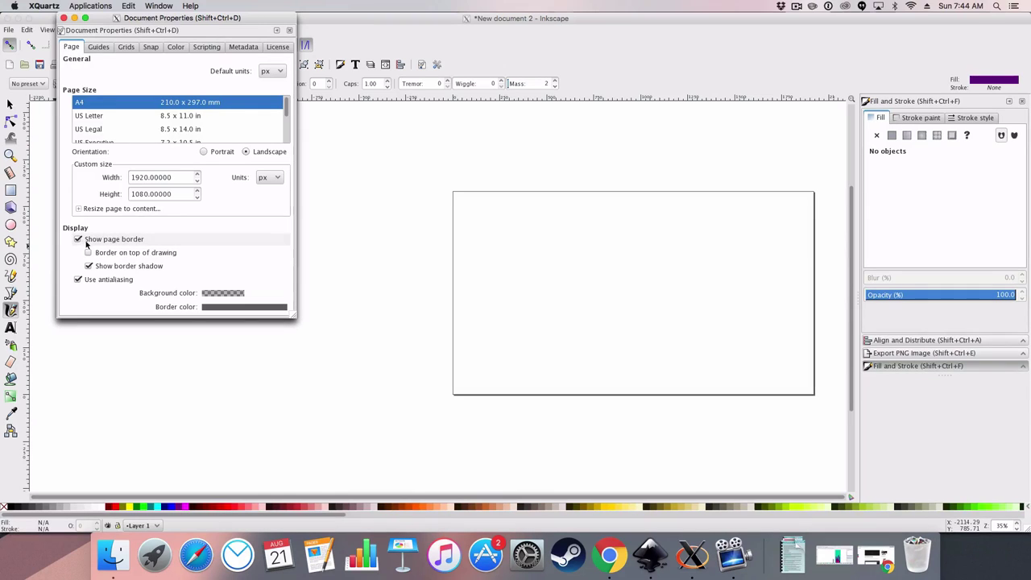
click(139, 241)
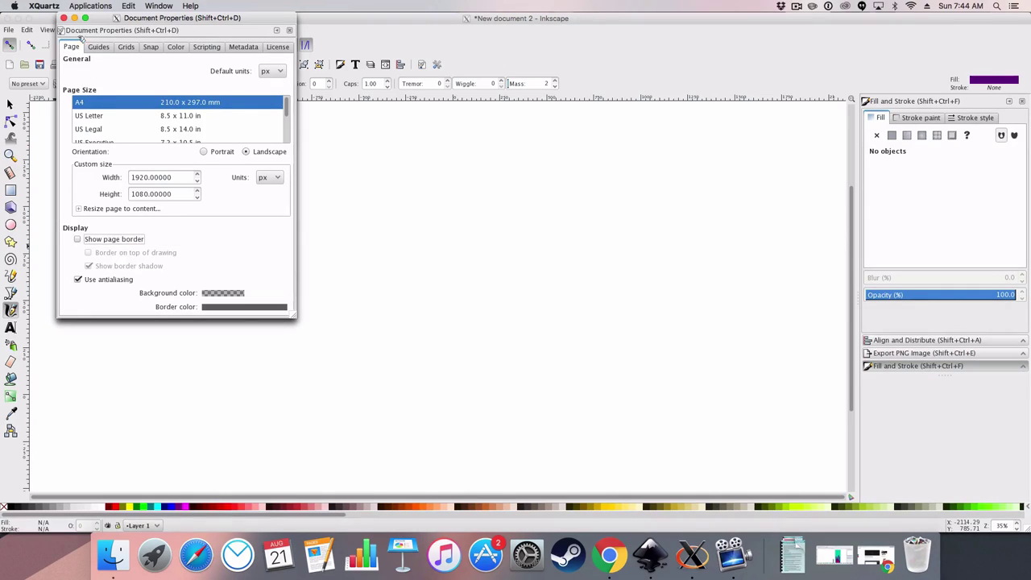
click(64, 17)
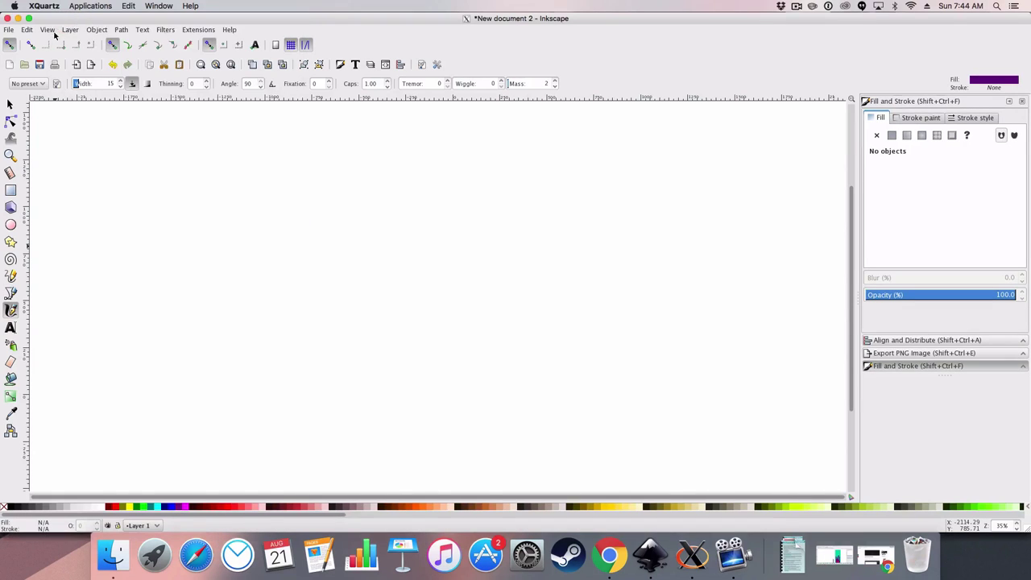
Step: Keep the custom window layout and zoom the view to 1:1
click(47, 30)
click(81, 260)
click(47, 30)
mouse_move(60, 41)
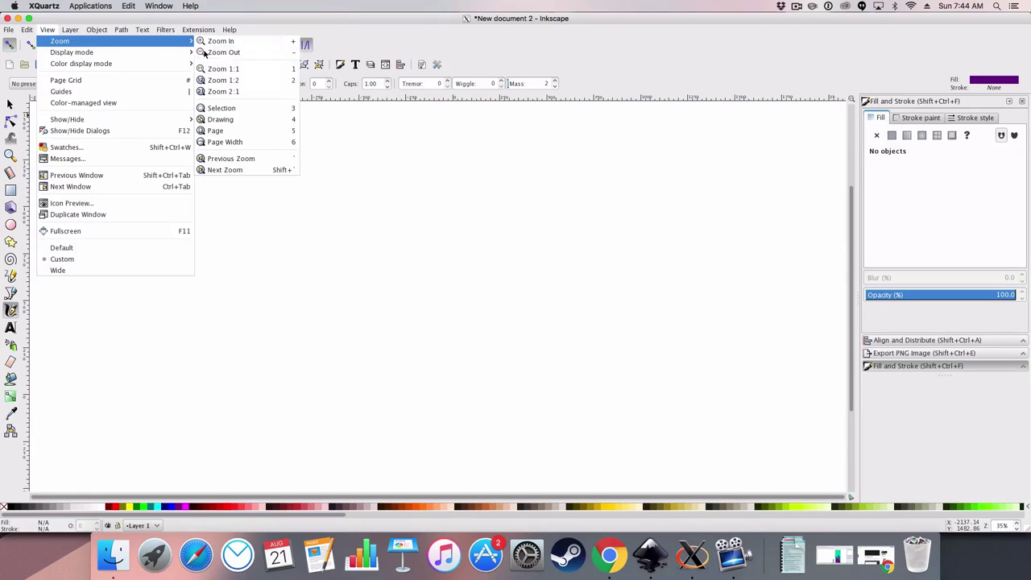
click(241, 67)
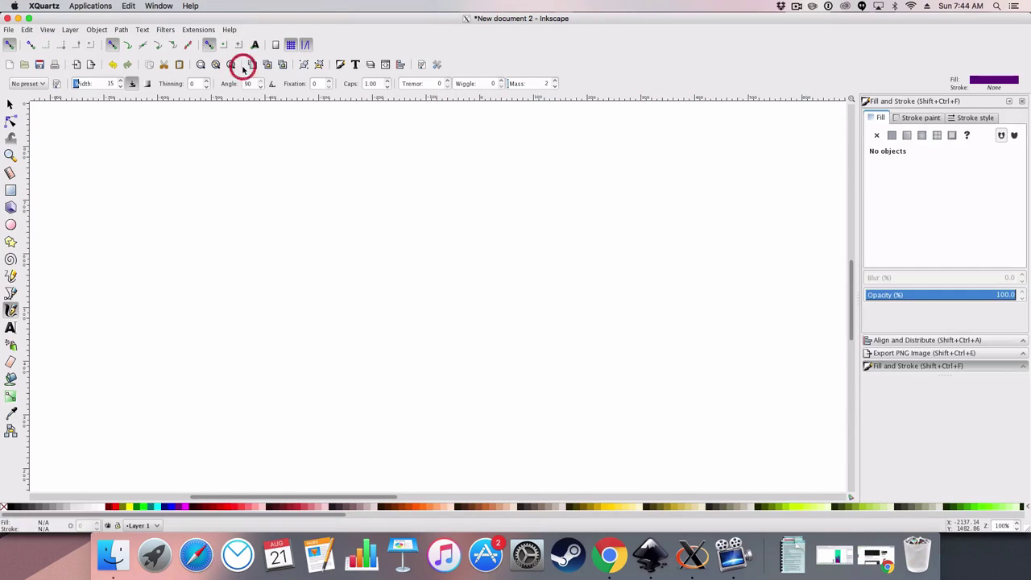
Step: Draw a circle near the middle of the page with the Ellipse tool
click(11, 225)
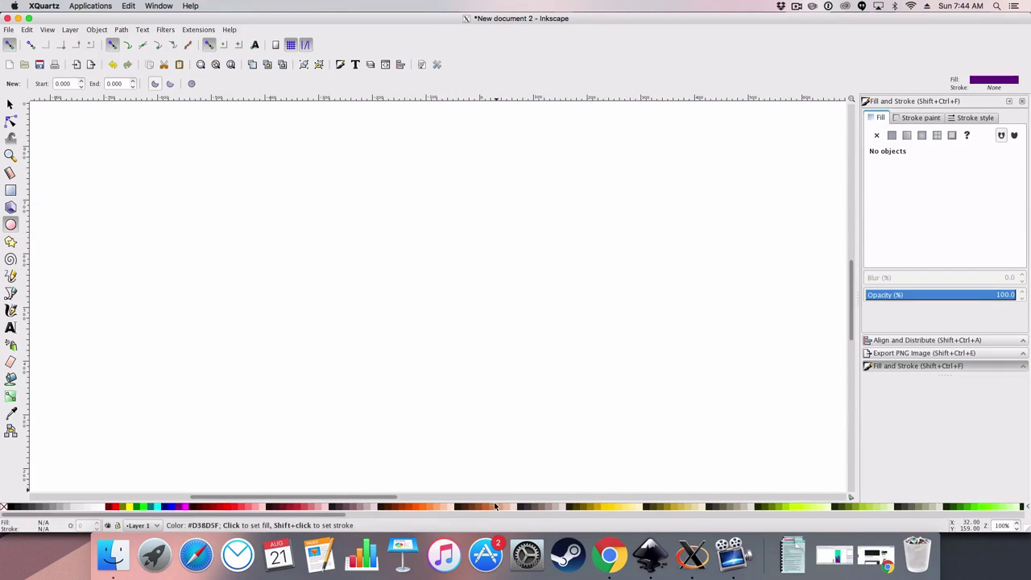
scroll(495, 506, down, 5)
scroll(496, 506, down, 5)
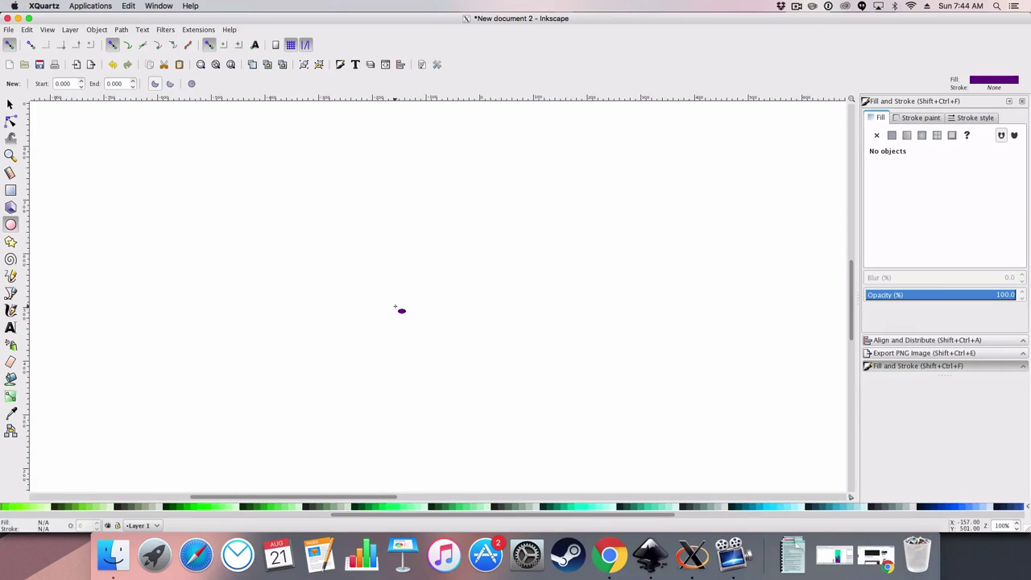
click(393, 295)
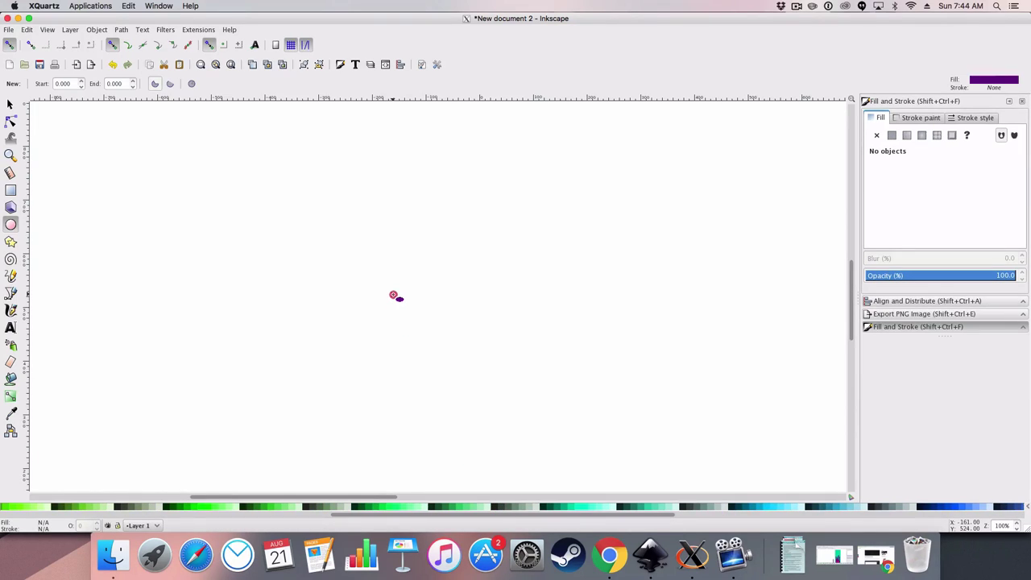
drag(393, 295, 482, 362)
Step: Fill the circle pink-red #FF0066 from the palette, then deselect it
click(10, 104)
click(401, 256)
drag(660, 514, 952, 524)
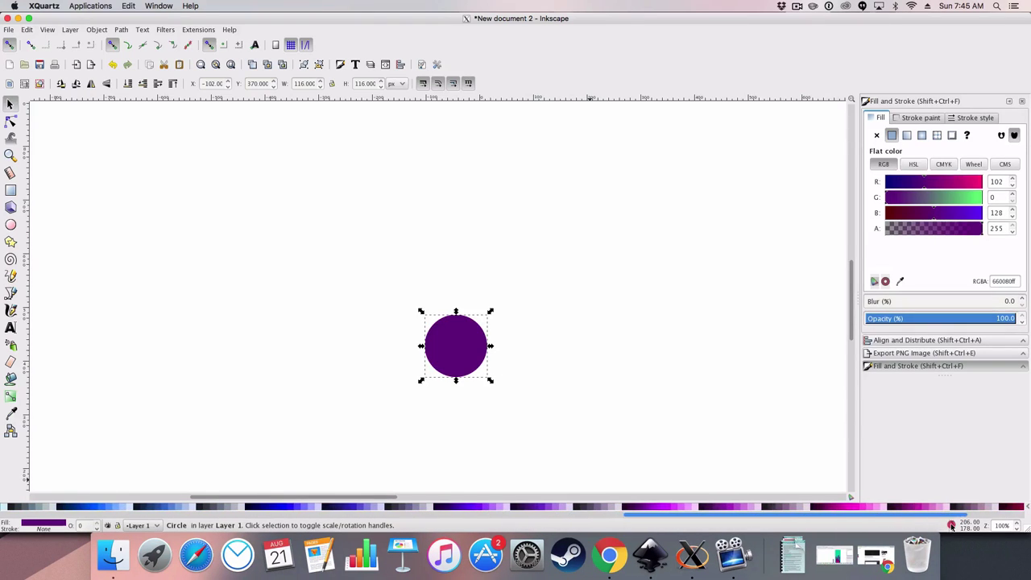
click(835, 510)
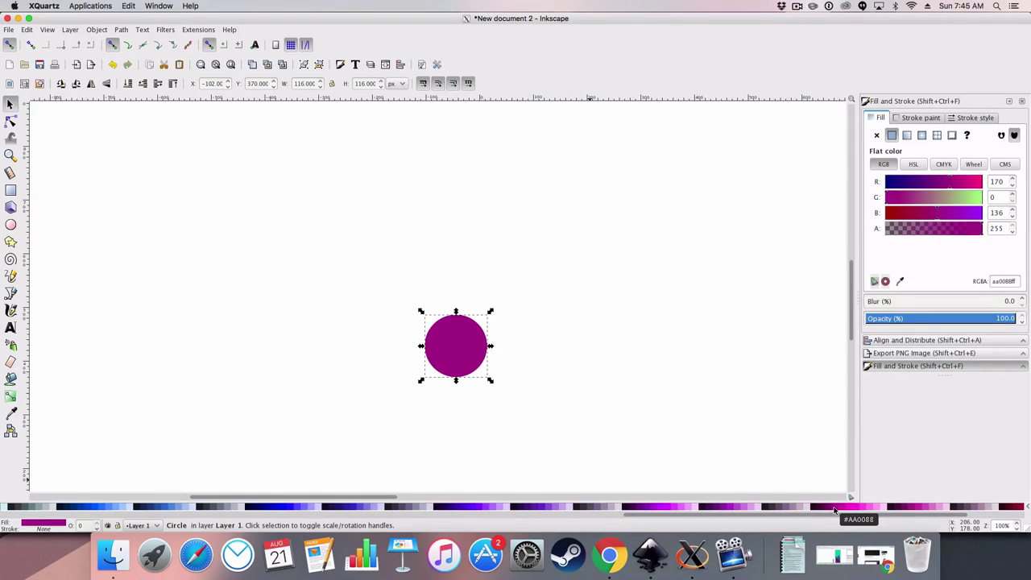
click(842, 511)
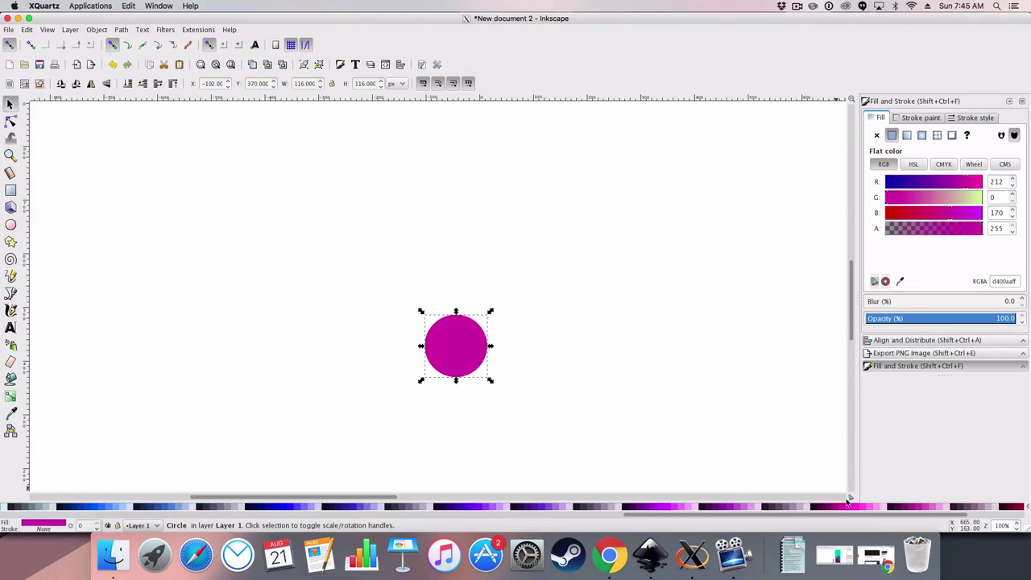
drag(880, 519, 929, 519)
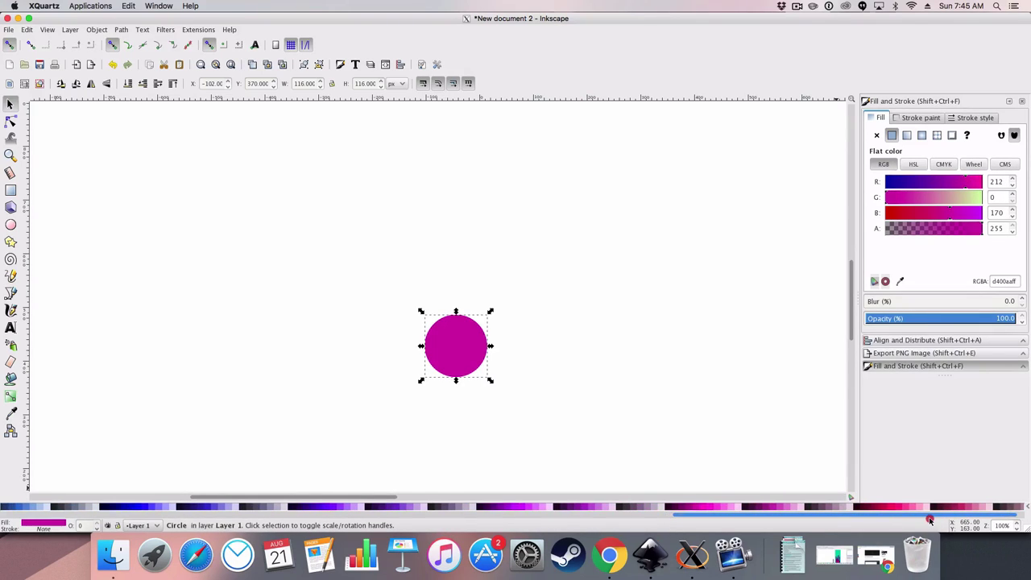
click(893, 509)
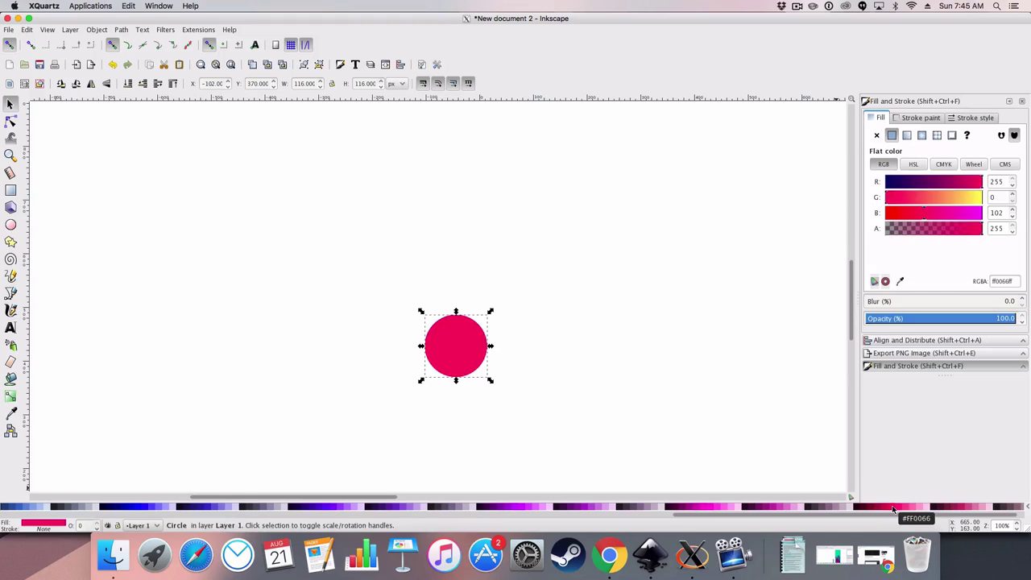
click(698, 411)
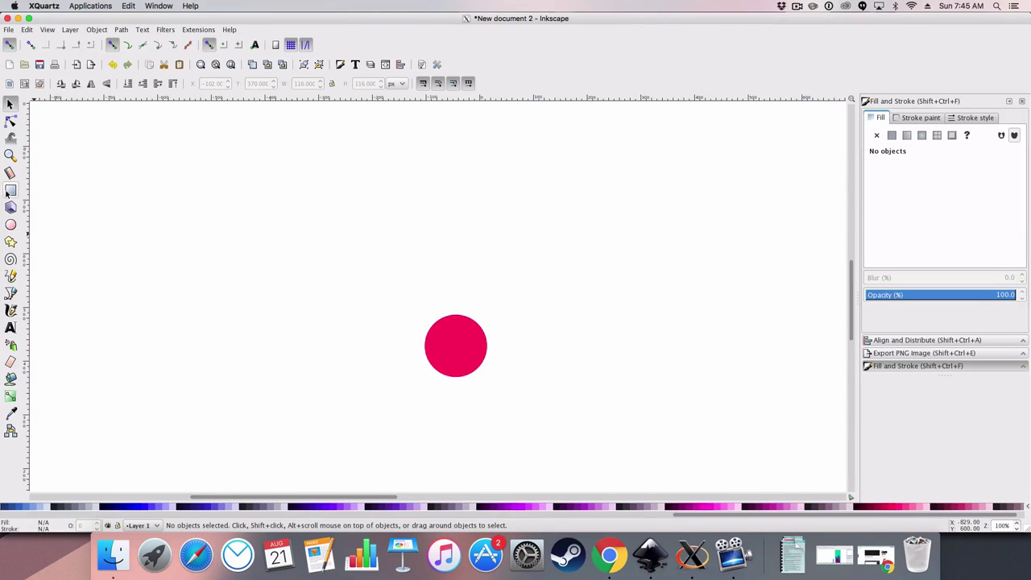
click(11, 190)
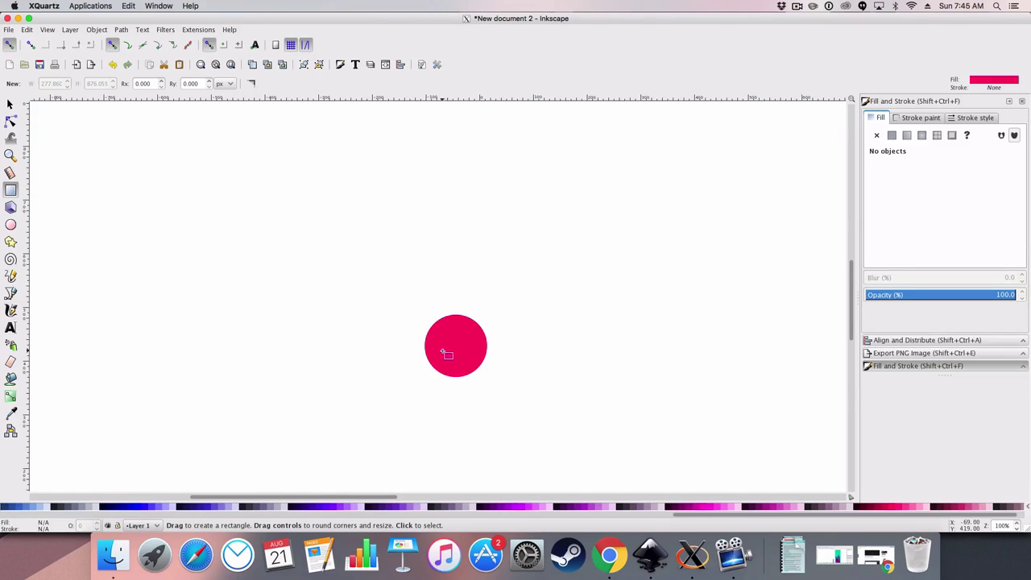
drag(429, 332, 486, 242)
key(Escape)
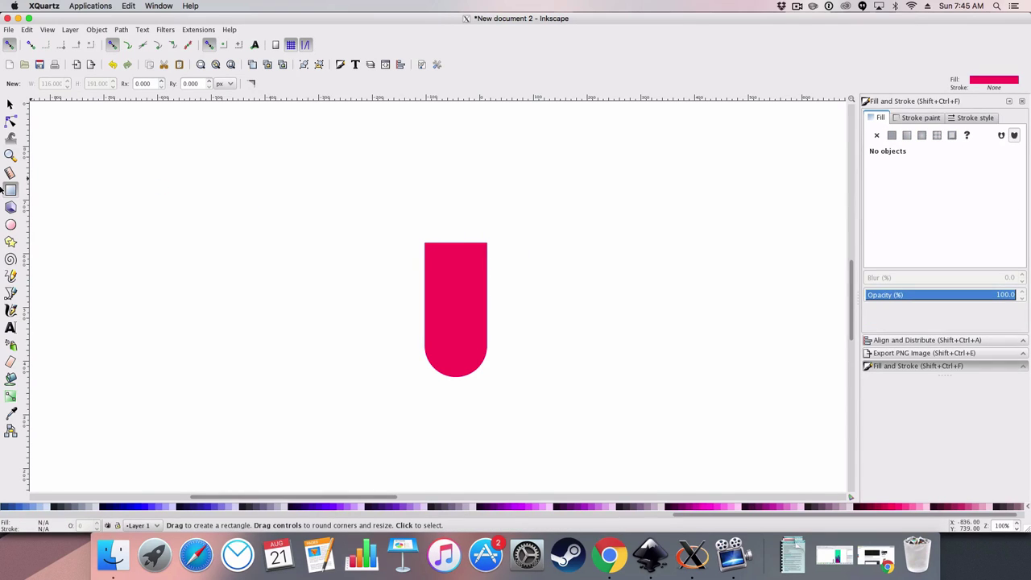
key(s)
scroll(432, 430, up, 1)
scroll(442, 424, down, 4)
scroll(479, 279, up, 1)
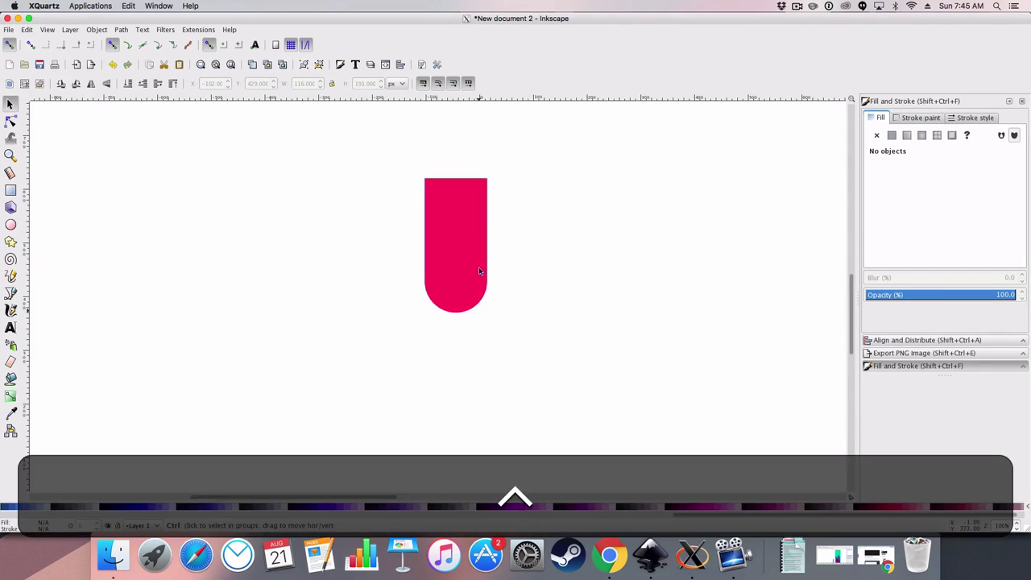
scroll(479, 271, up, 3)
scroll(478, 266, up, 1)
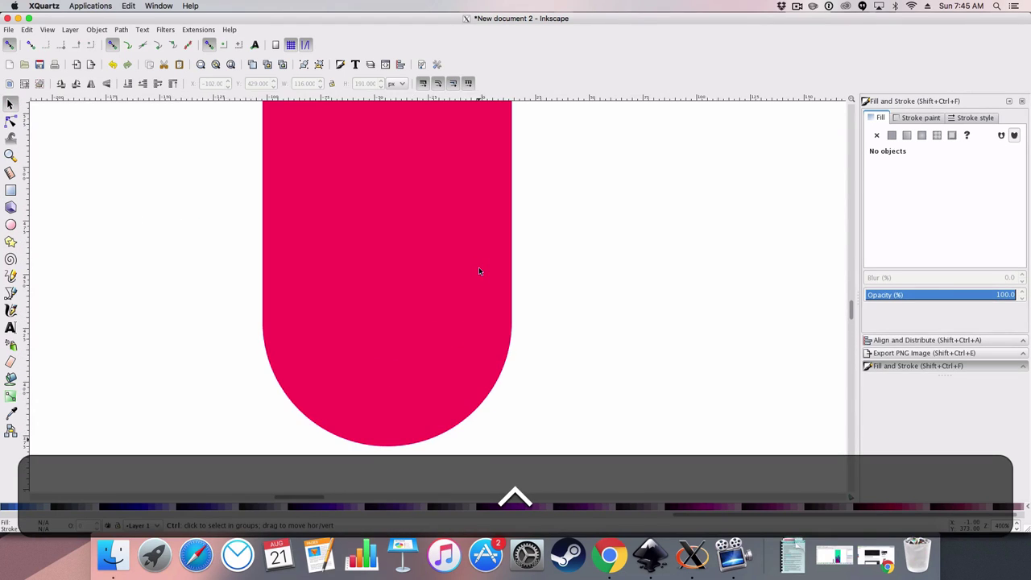
click(421, 235)
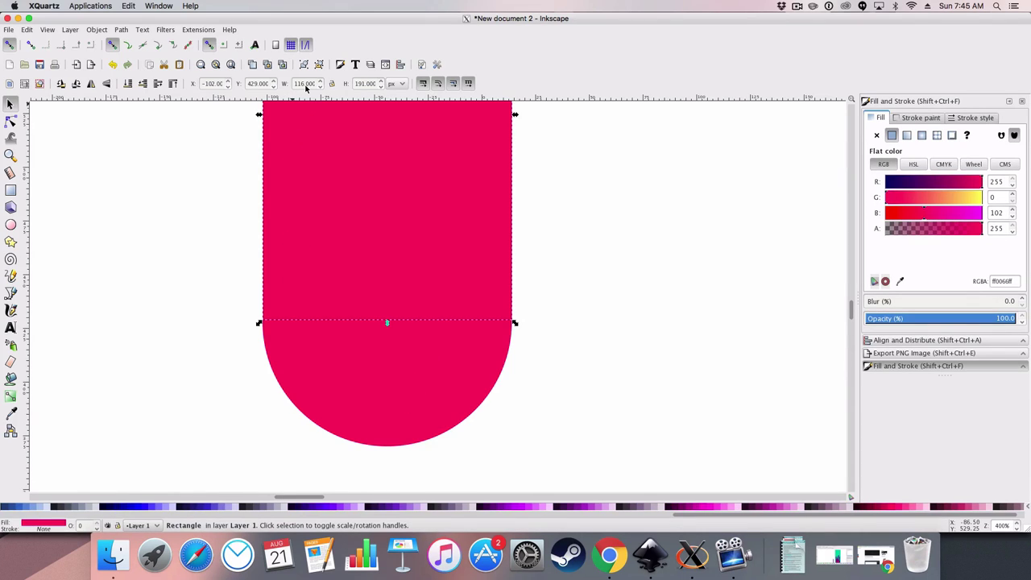
click(382, 408)
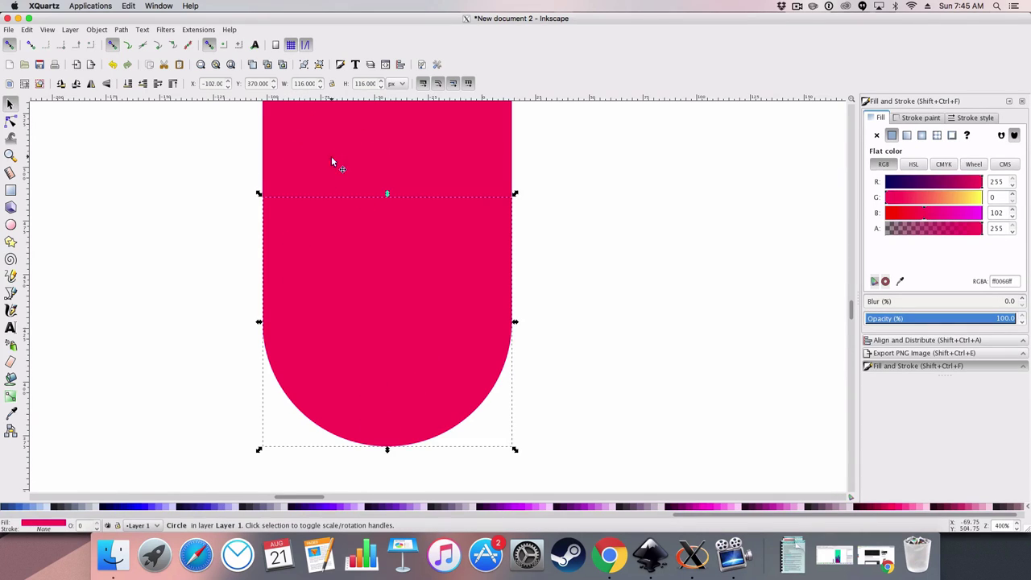
click(331, 159)
click(382, 371)
click(377, 166)
click(431, 361)
click(700, 210)
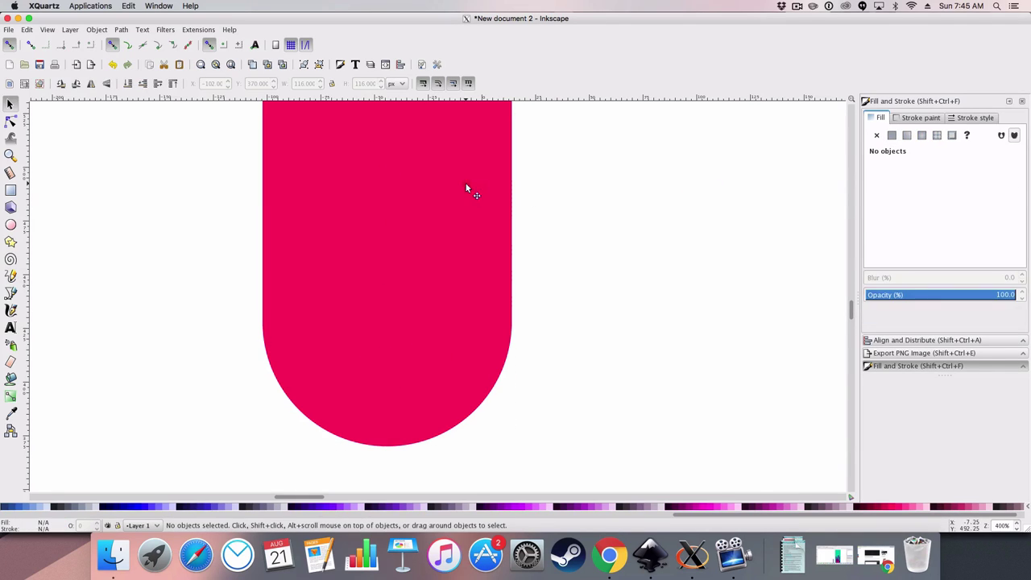
click(432, 352)
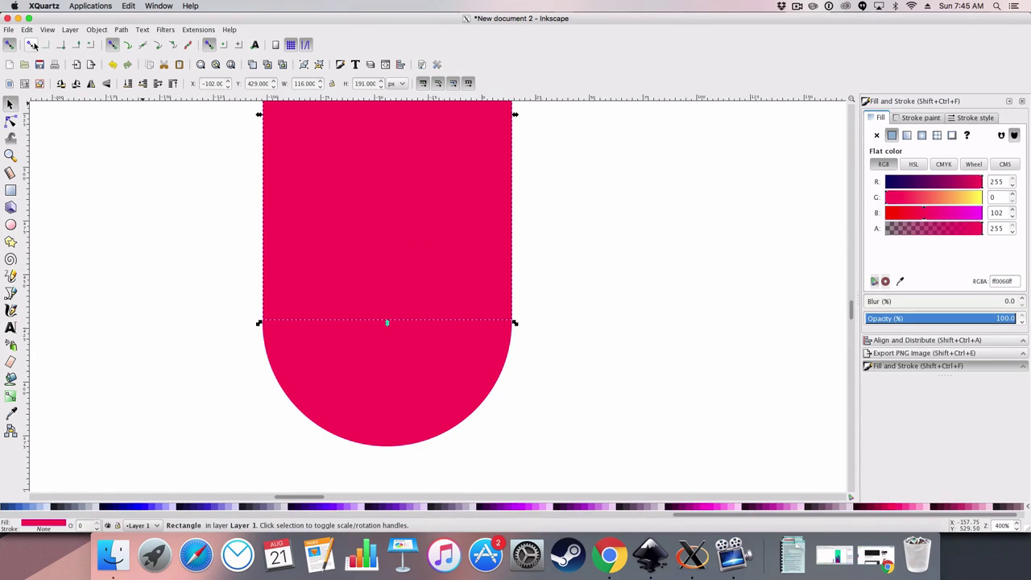
click(61, 44)
click(76, 44)
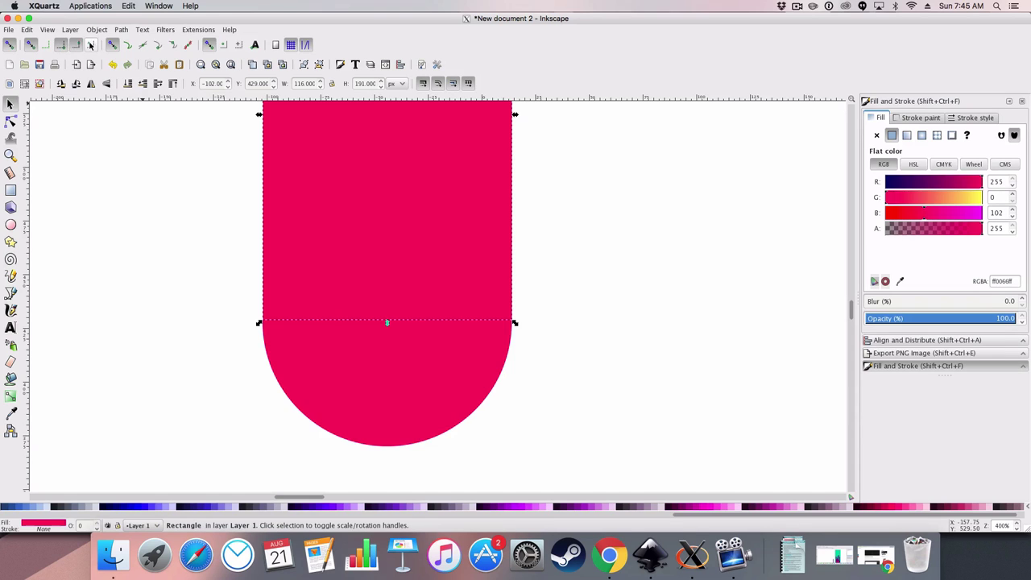
key(Escape)
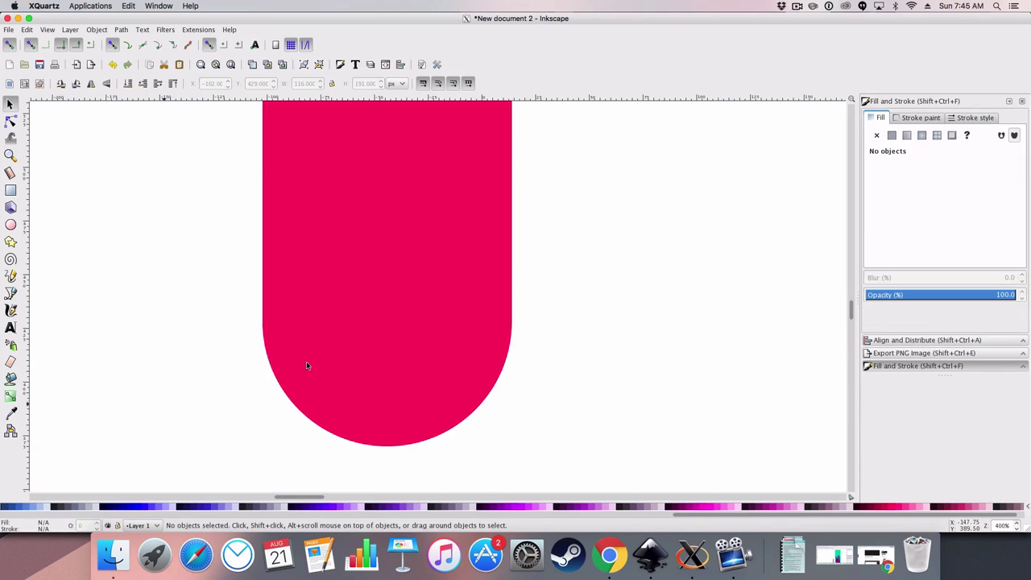
ctrl+scroll(502, 348, down, 3)
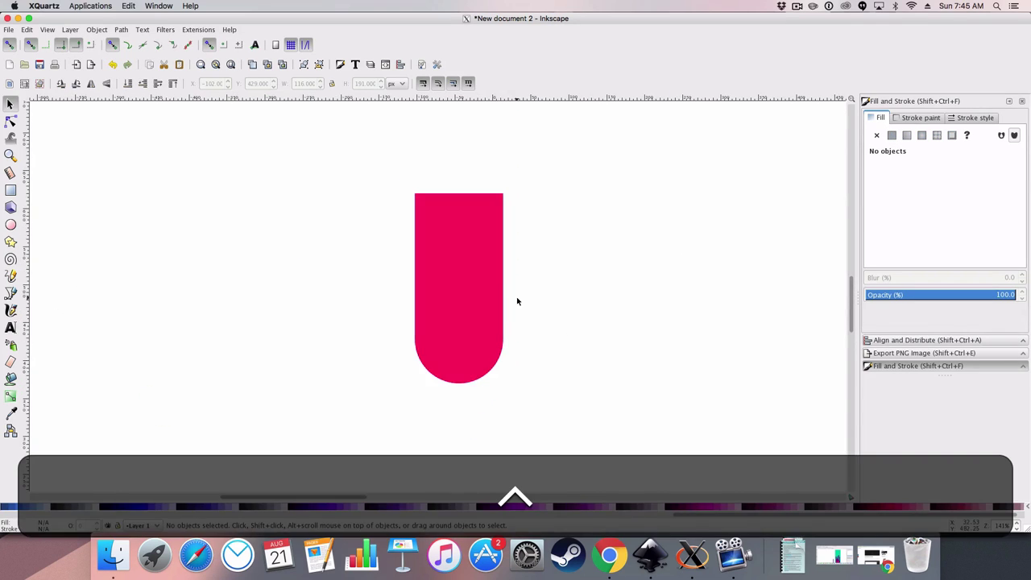
ctrl+scroll(495, 304, up, 1)
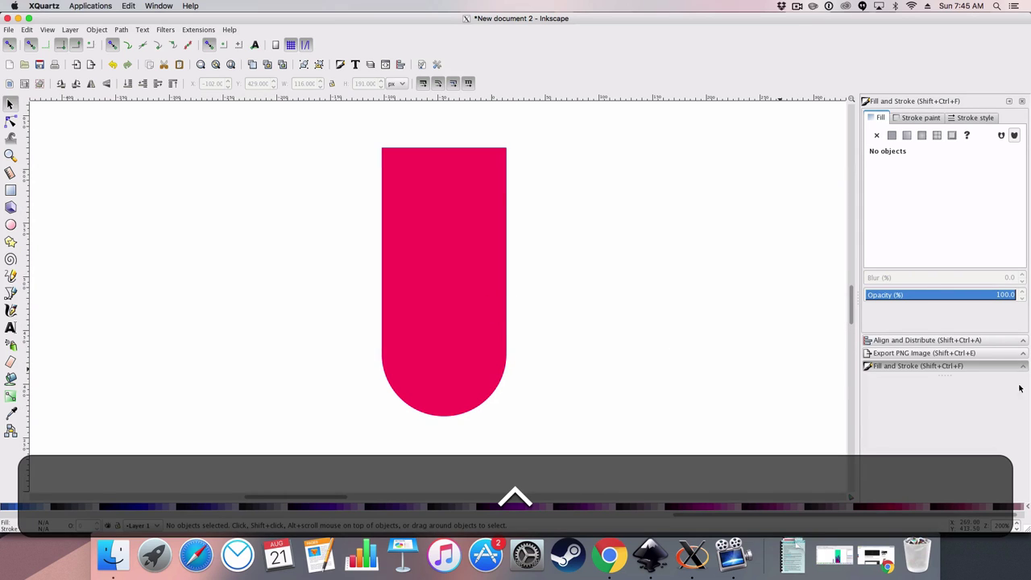
click(959, 340)
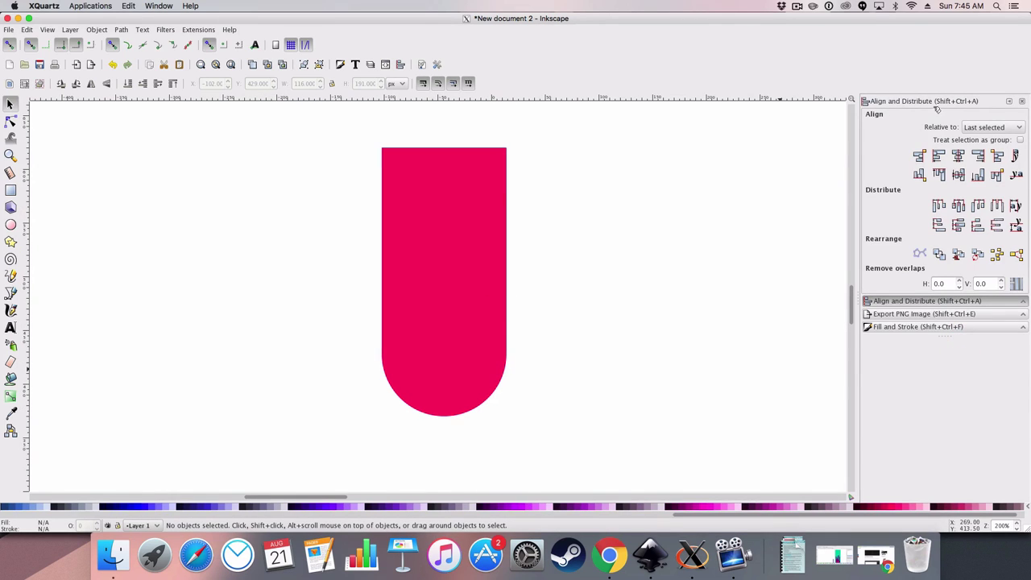
click(340, 64)
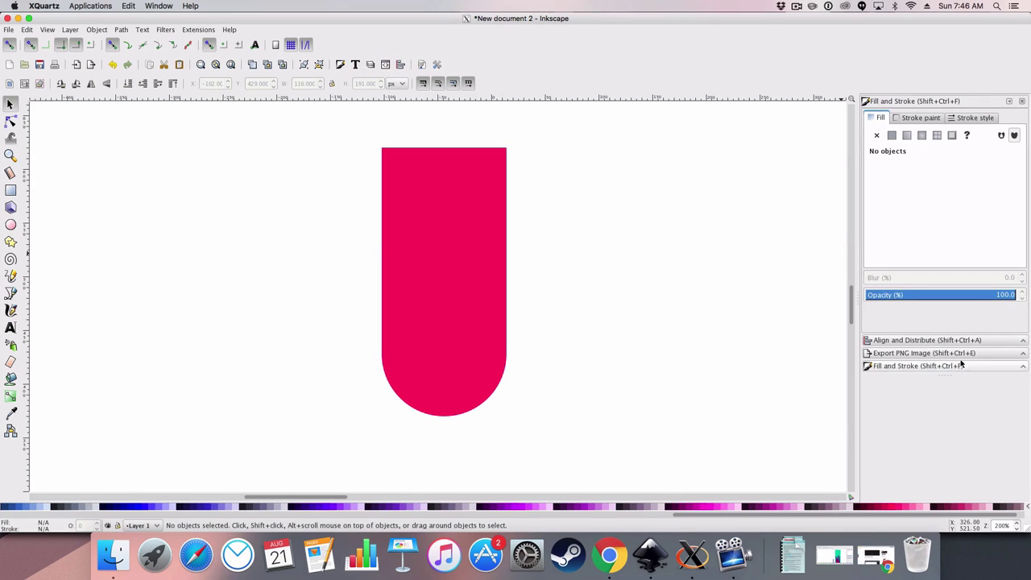
drag(946, 376, 943, 315)
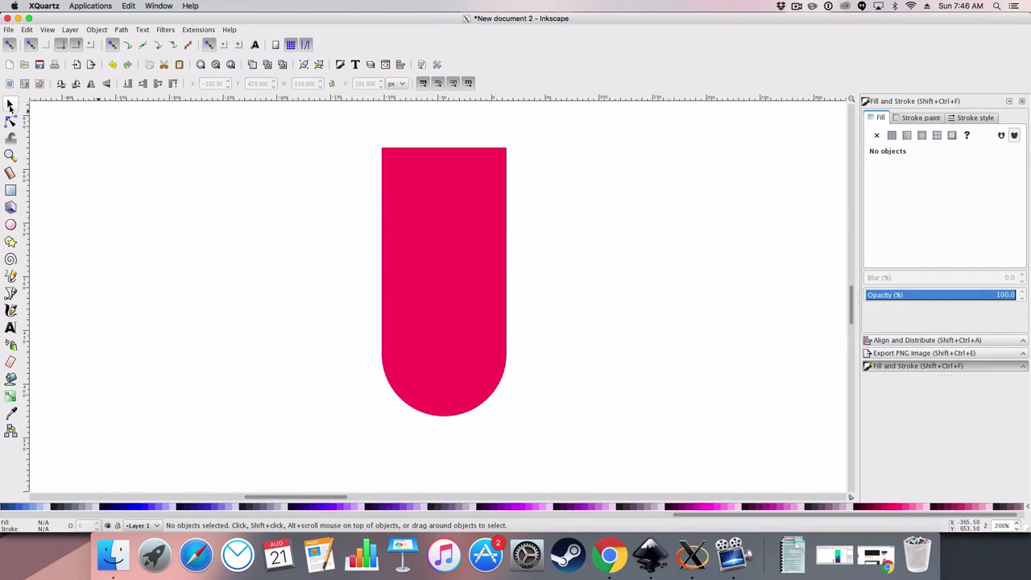
Step: Duplicate the pink rectangle and circle and enlarge the copy around its centre
click(10, 104)
click(416, 174)
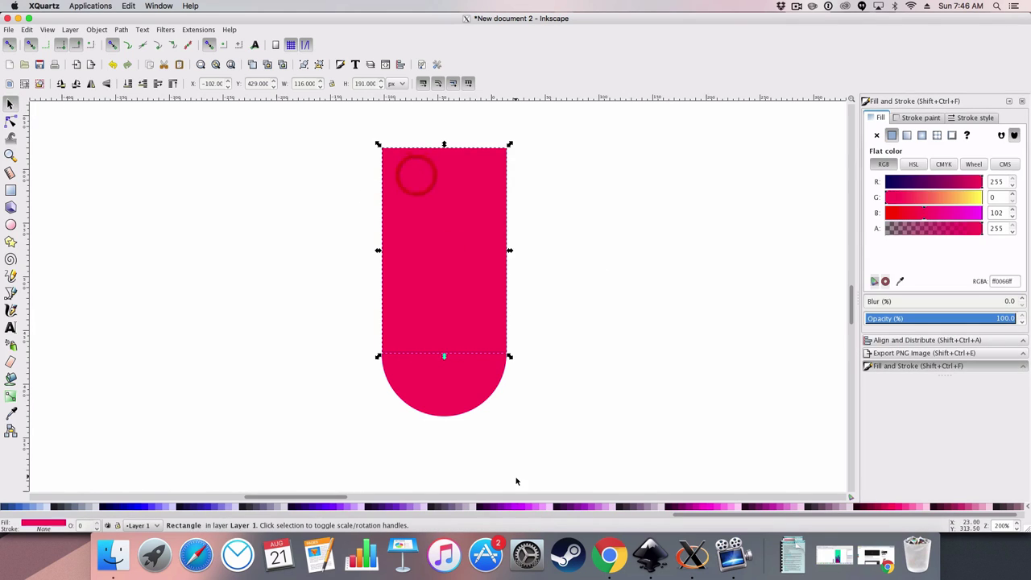
key(shift)
shift+click(424, 401)
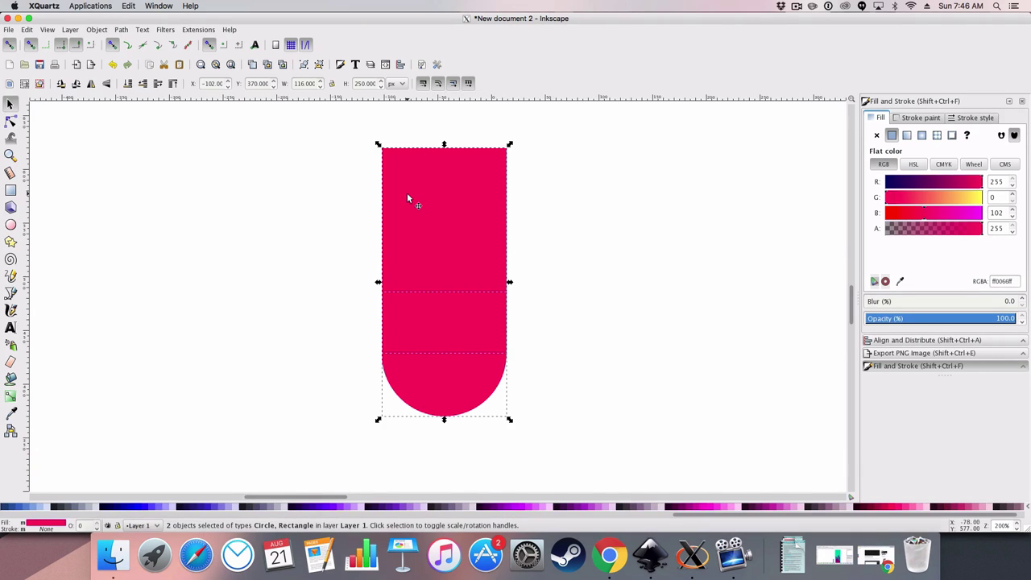
key(ctrl+d)
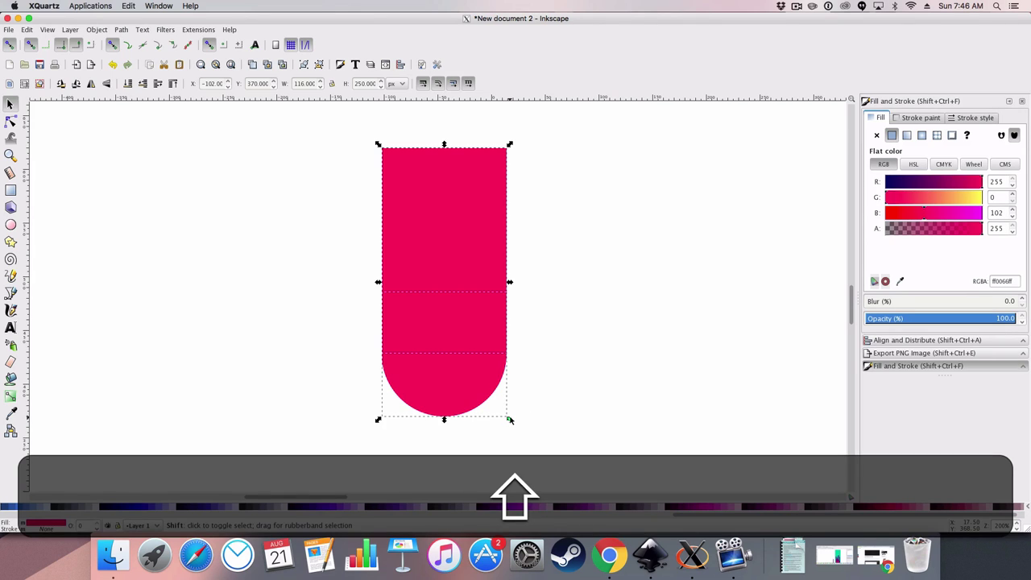
drag(509, 419, 527, 435)
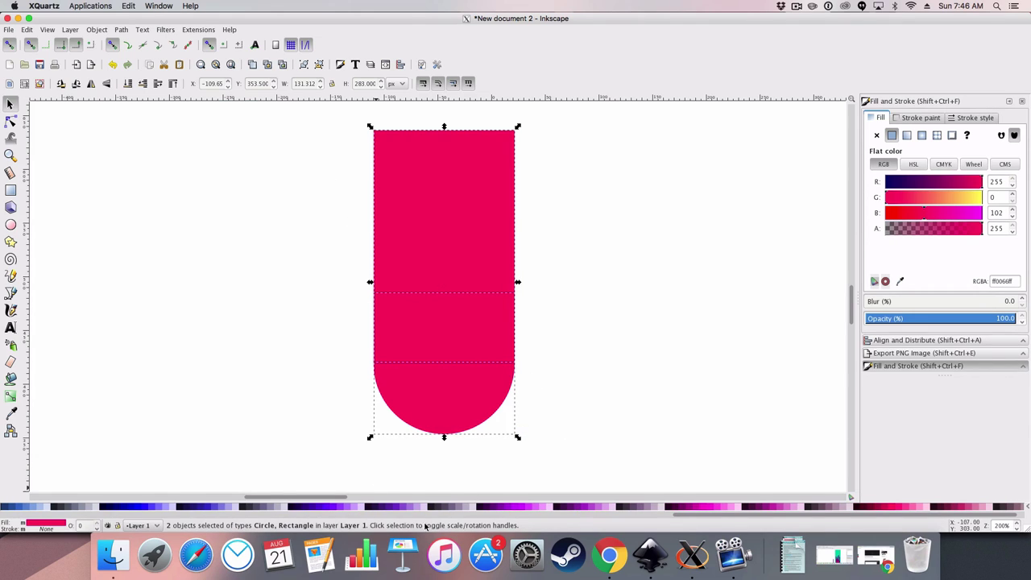
Step: Colour the copy dark purple #672178, lower it behind the pink shapes, and fine-tune its size and position
click(397, 508)
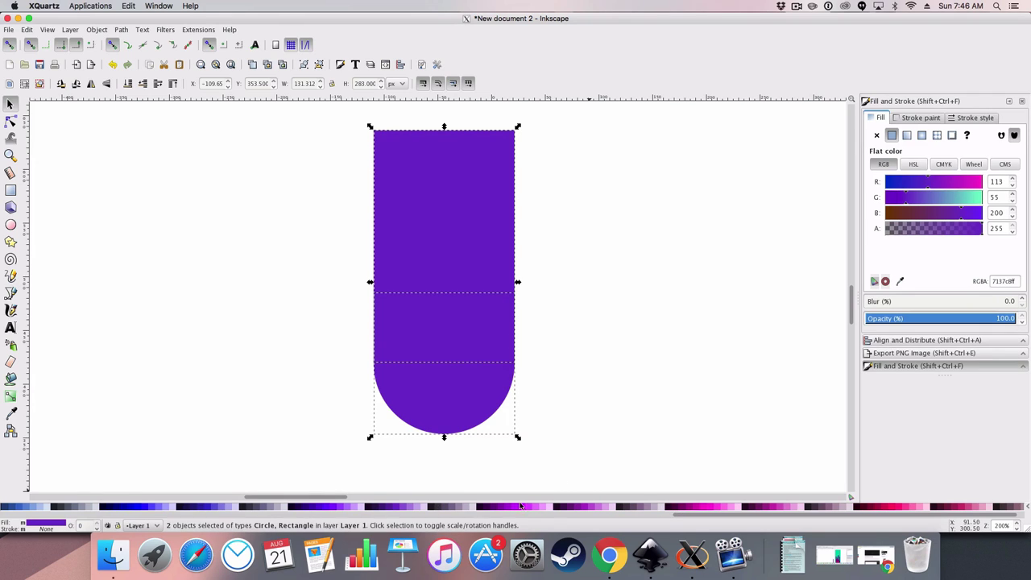
click(572, 508)
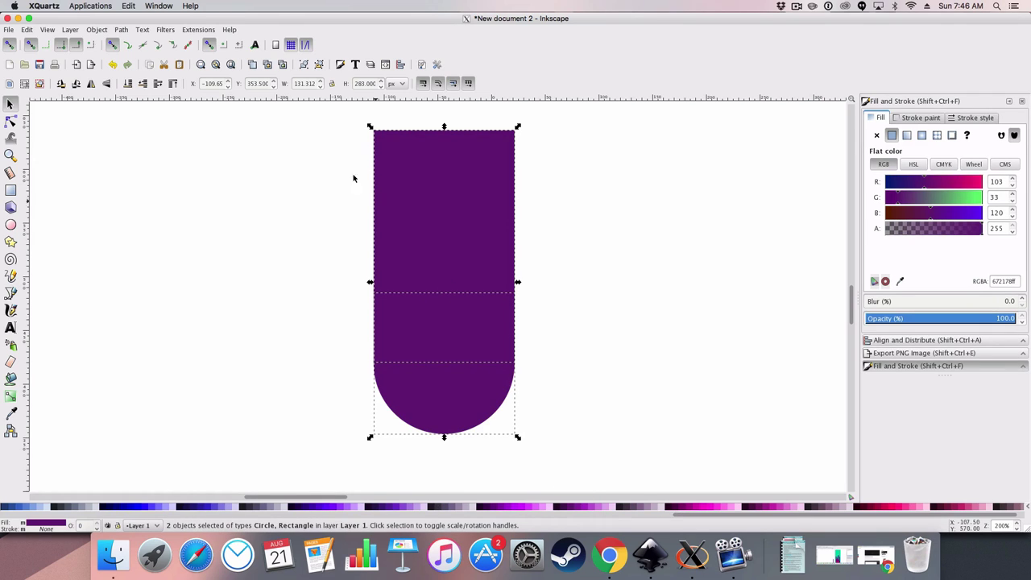
click(142, 86)
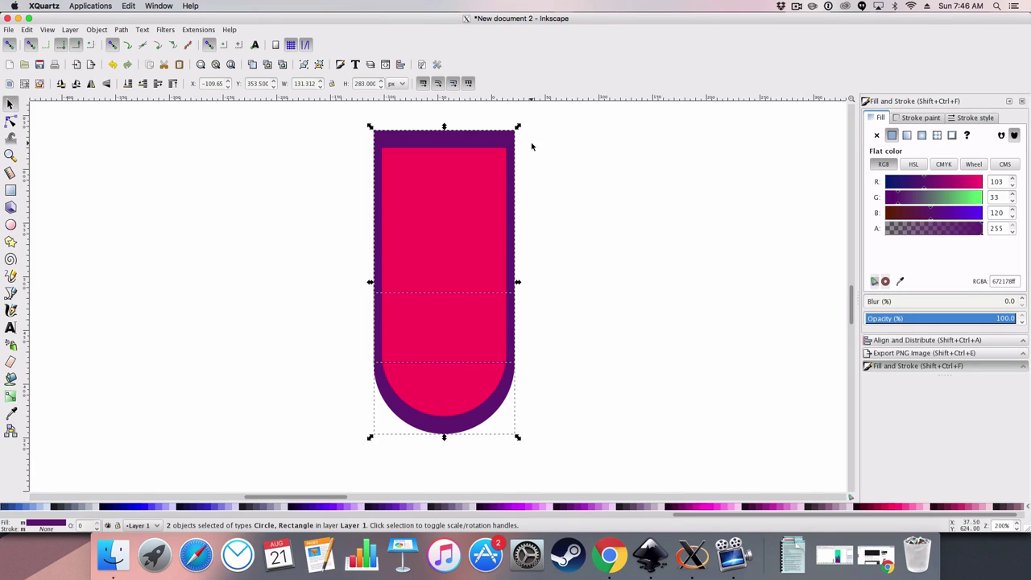
drag(518, 129, 543, 123)
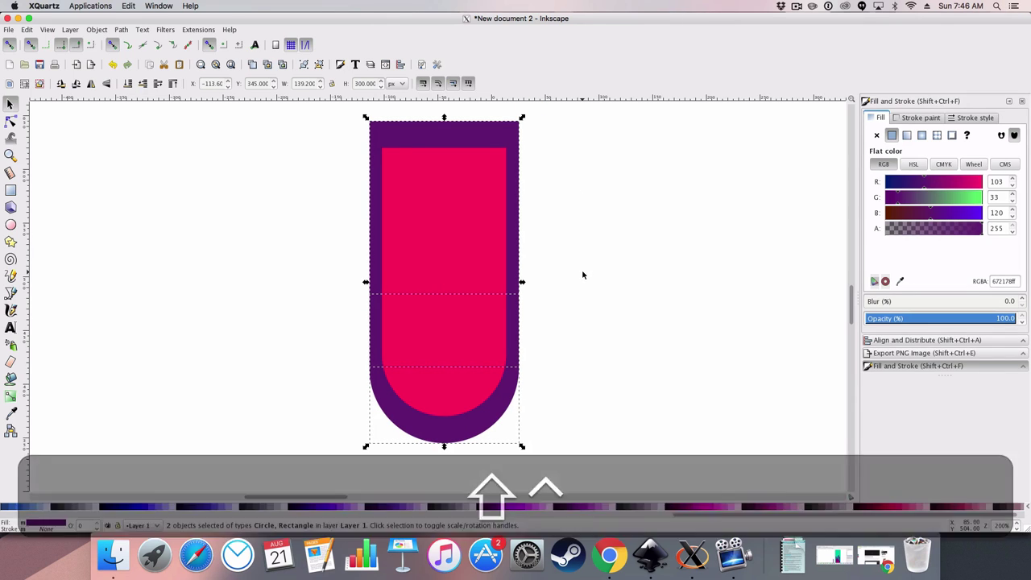
key(shift+Up)
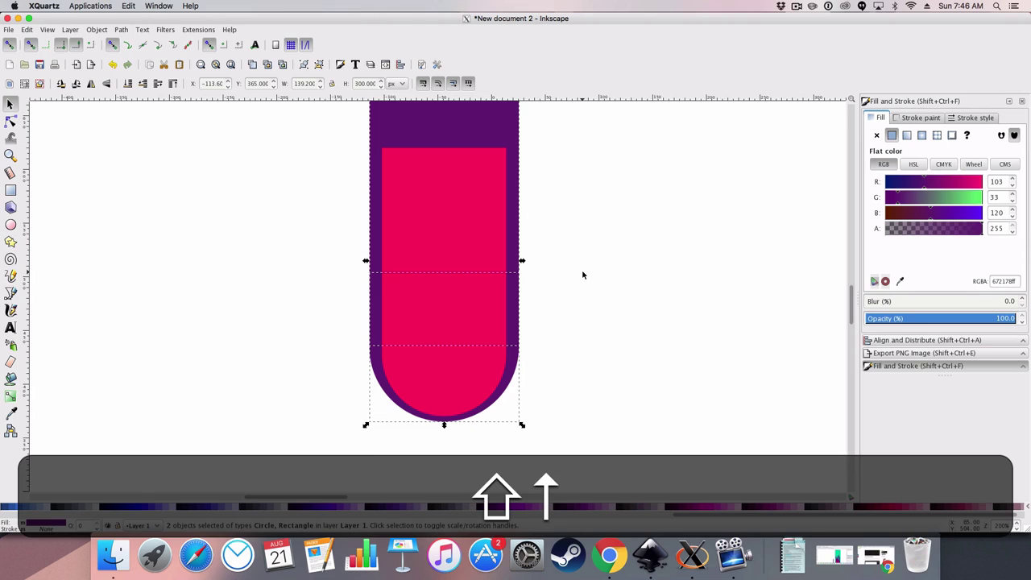
key(Down)
key(Down)
key(Down)
key(Down)
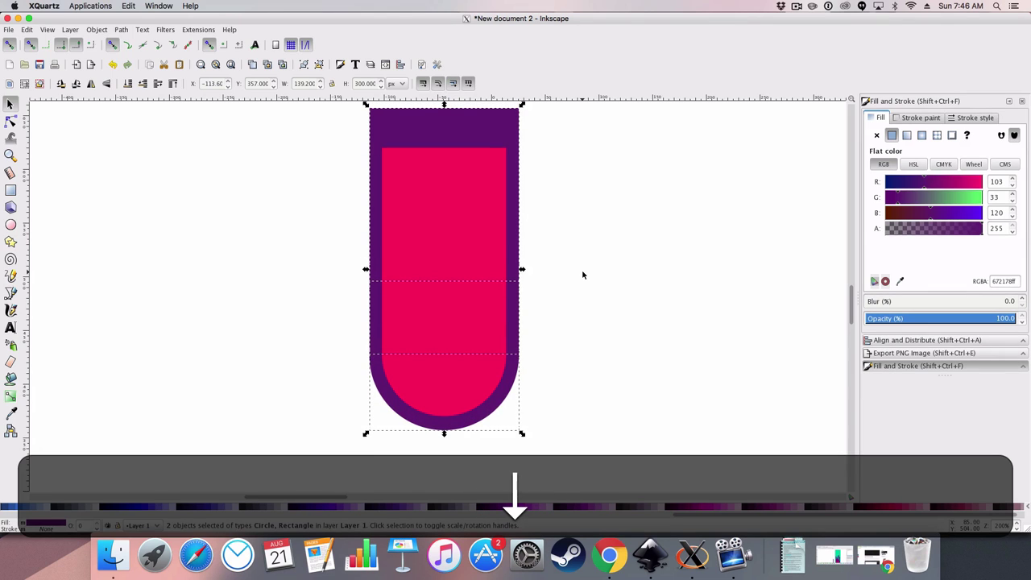
click(583, 275)
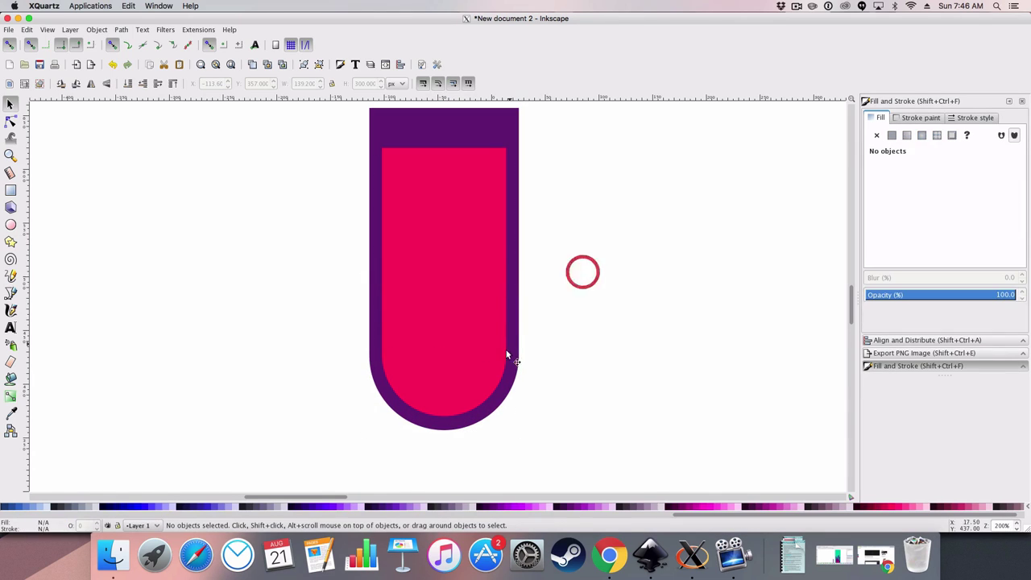
scroll(553, 303, up, 2)
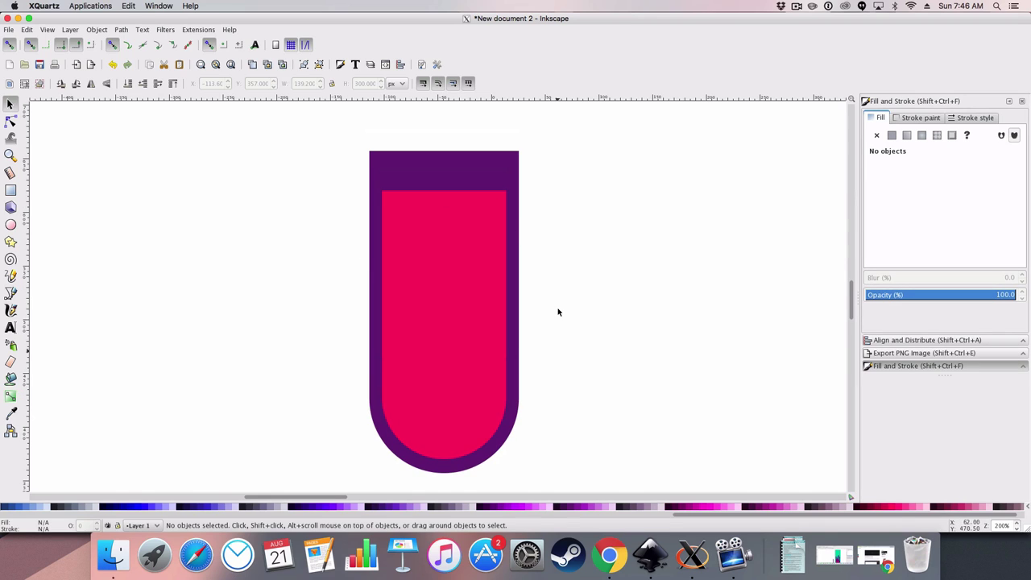
scroll(557, 312, down, 1)
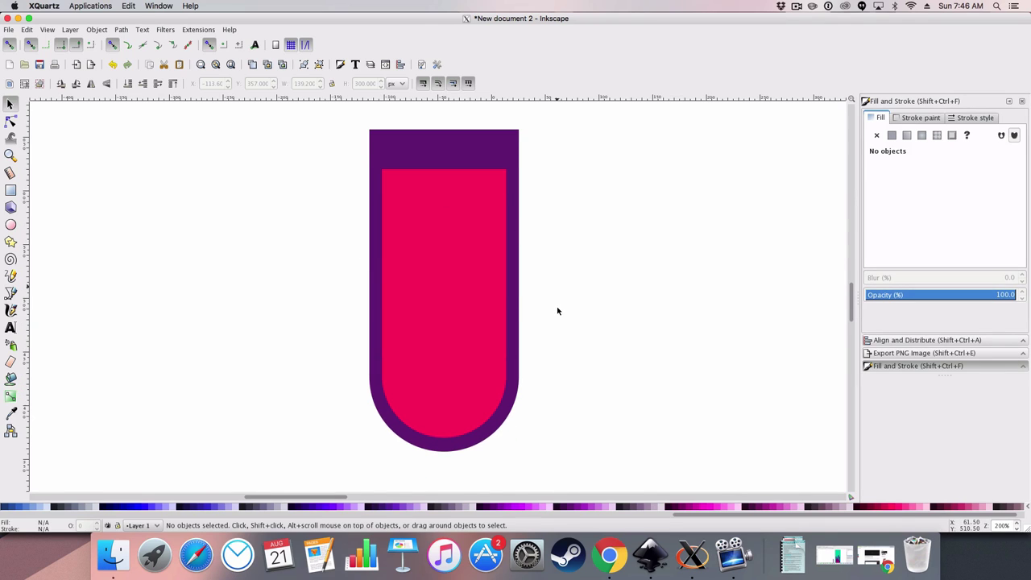
Step: Duplicate the purple capsule, send the copy to the back, and enlarge it around its centre
click(515, 287)
key(shift)
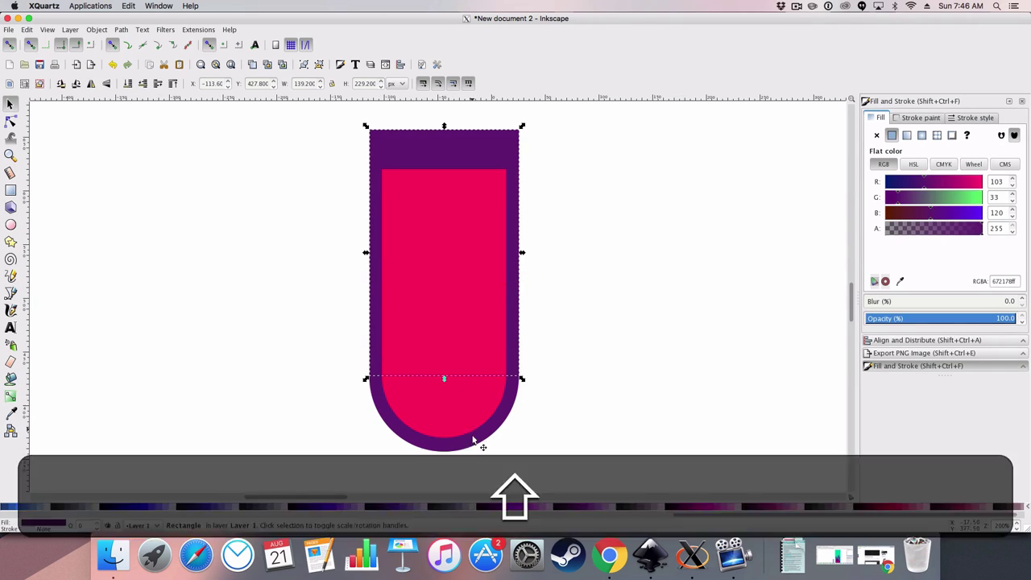
shift+click(466, 445)
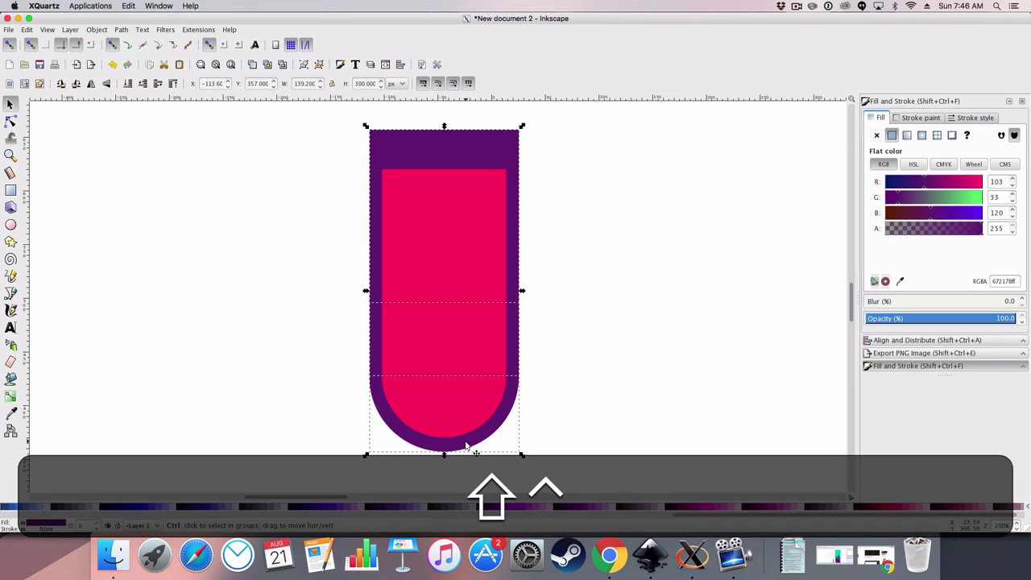
key(ctrl+d)
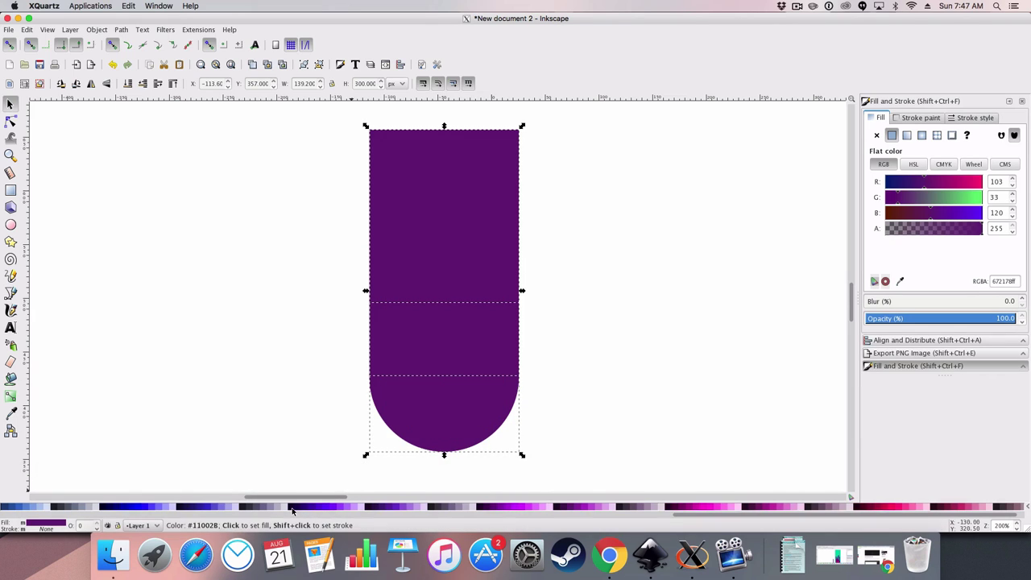
scroll(242, 508, left, 10)
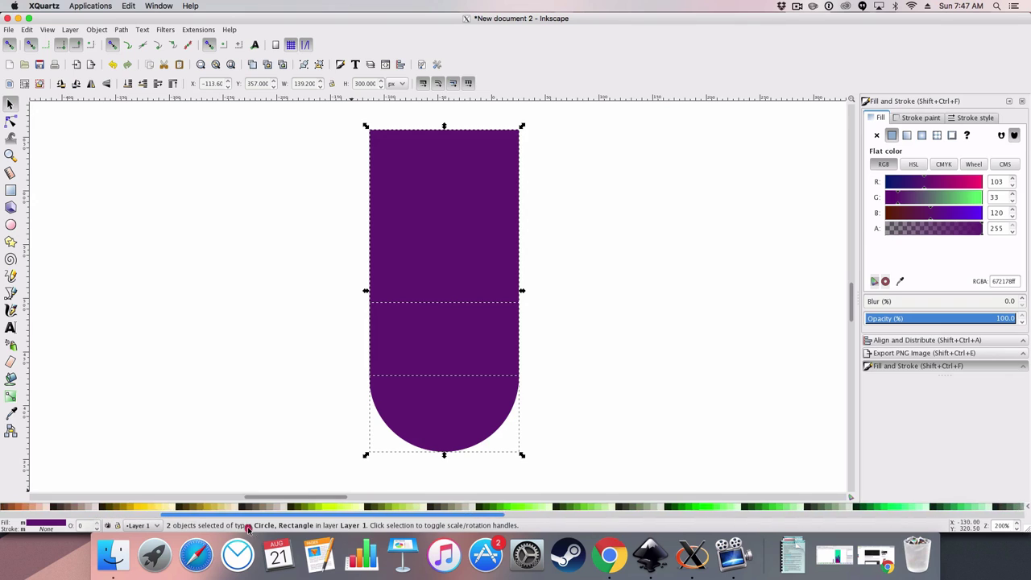
drag(393, 525, 476, 526)
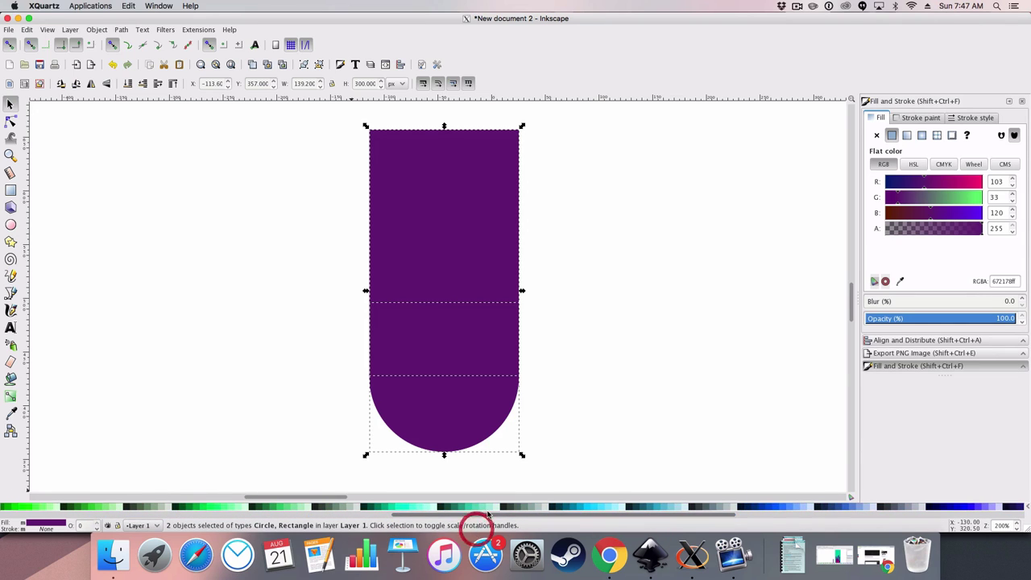
click(613, 507)
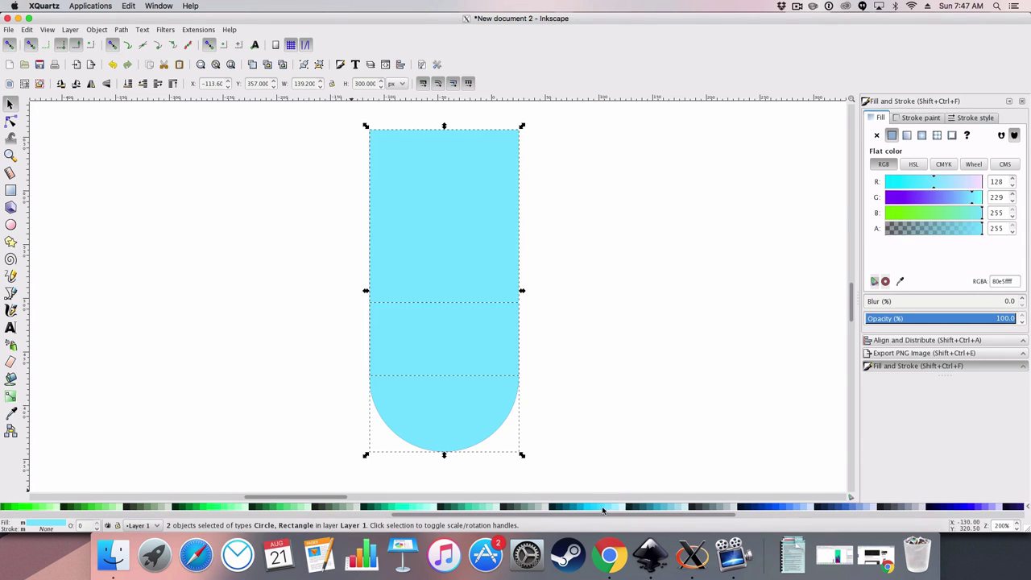
click(525, 509)
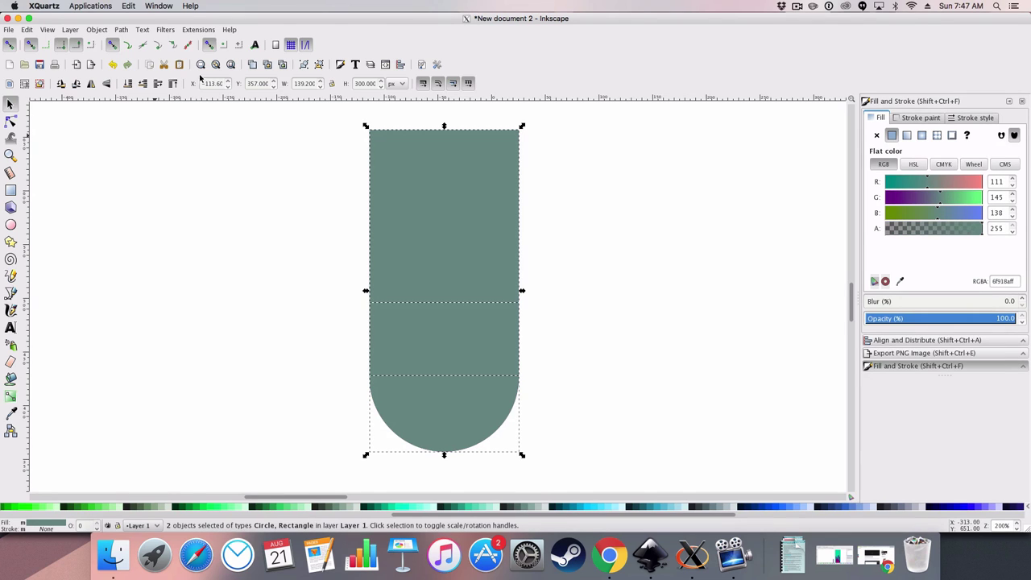
click(140, 85)
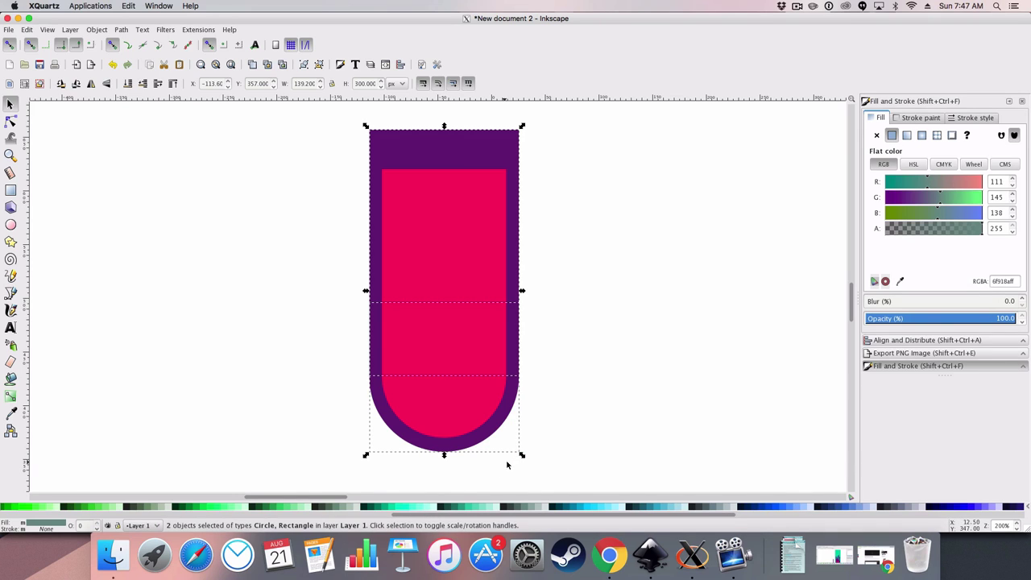
drag(522, 456, 535, 473)
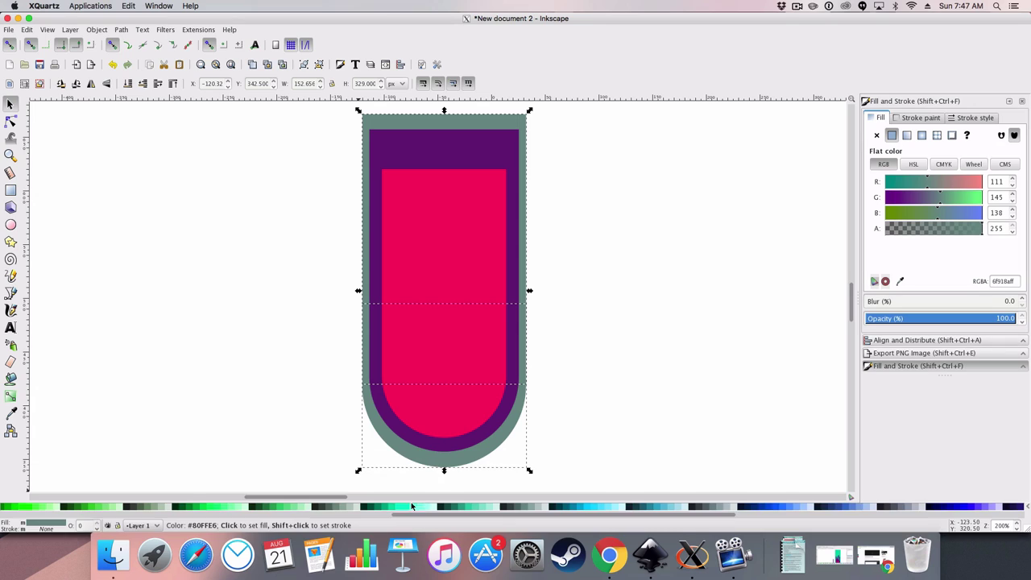
Step: Fill the outer capsule mint green #5FD3BC after trying teal and blue
click(385, 508)
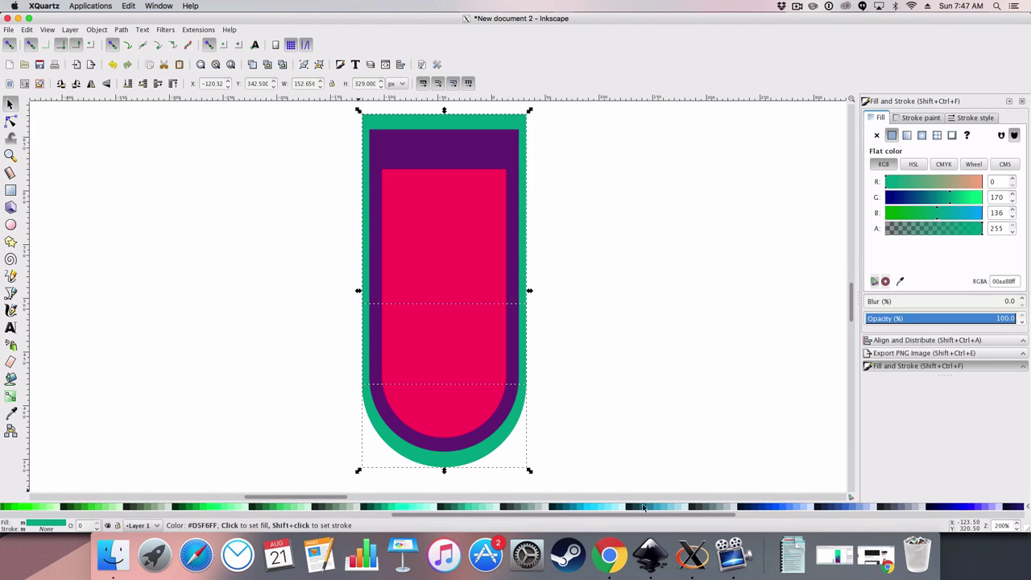
scroll(659, 509, right, 3)
click(617, 508)
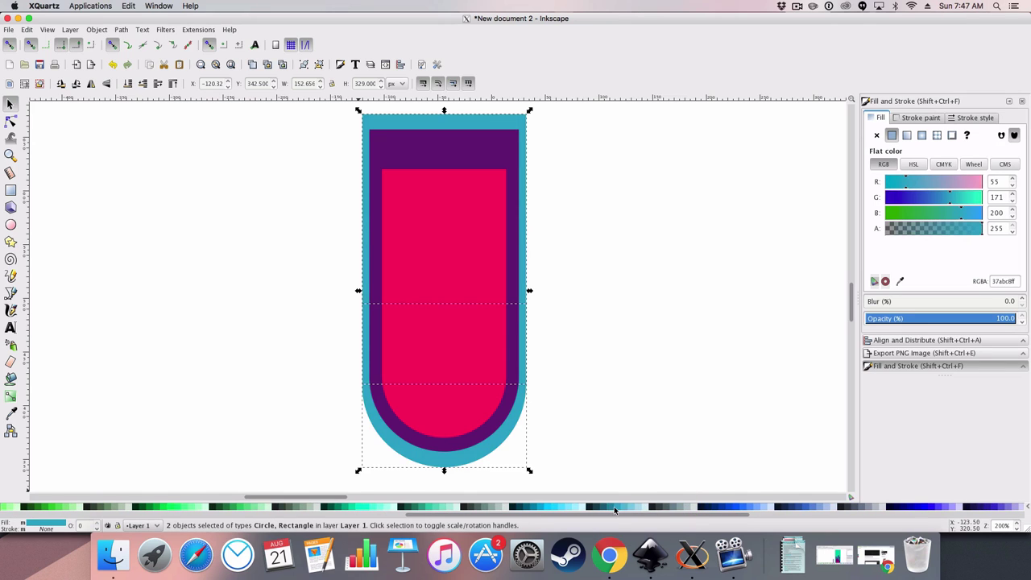
click(448, 506)
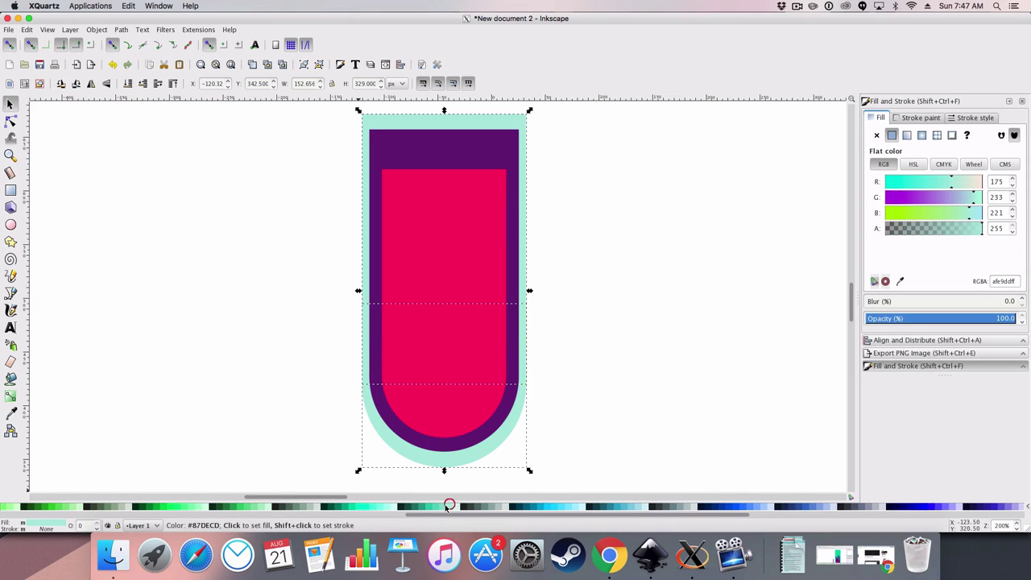
click(440, 507)
click(435, 507)
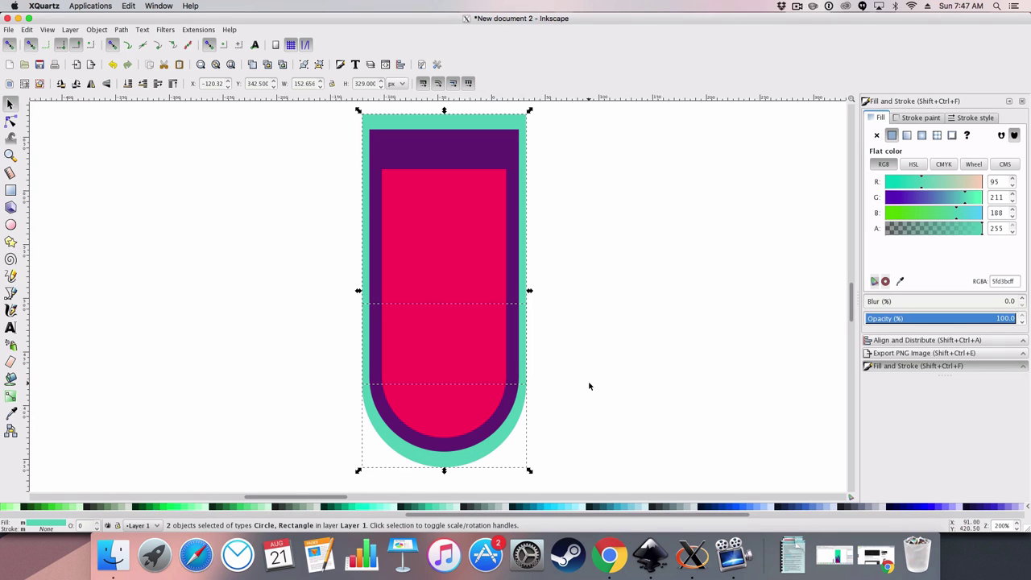
Step: Scale the whole capsule up slightly around its centre and nudge it into place
scroll(544, 197, up, 1)
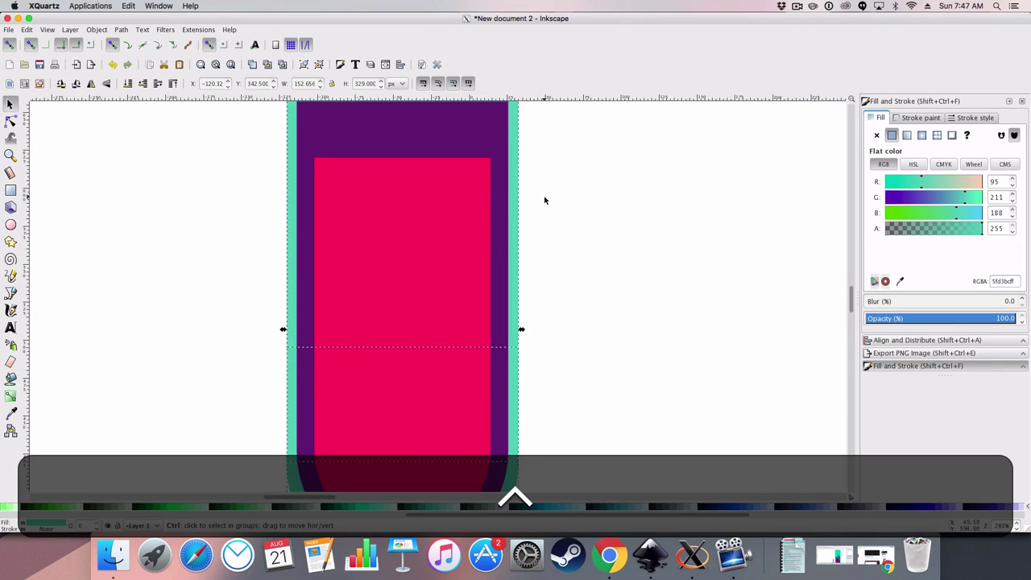
scroll(544, 197, down, 2)
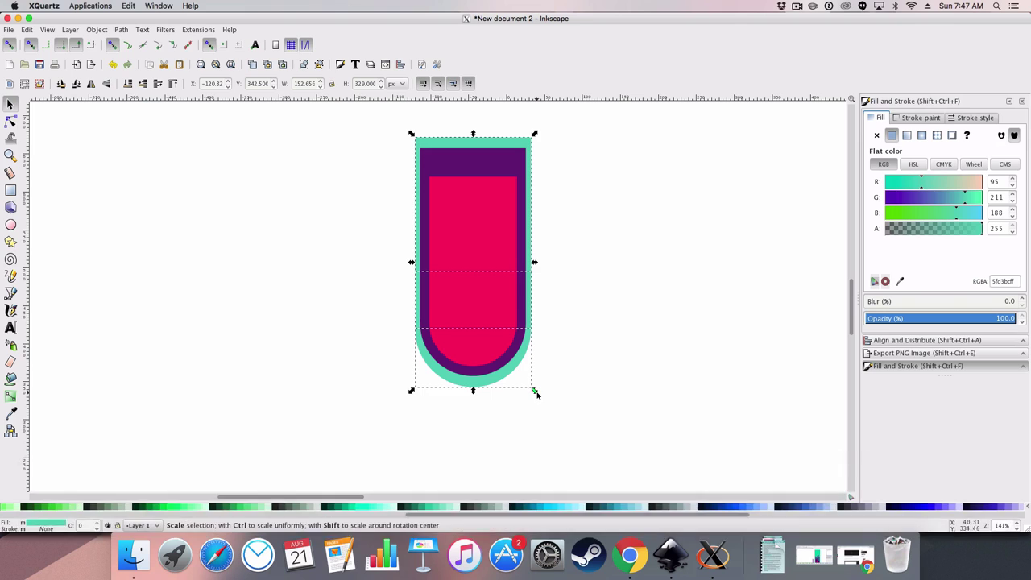
key(shift)
drag(536, 393, 545, 404)
key(shift+Up)
key(Down)
key(Down)
key(Down)
click(585, 347)
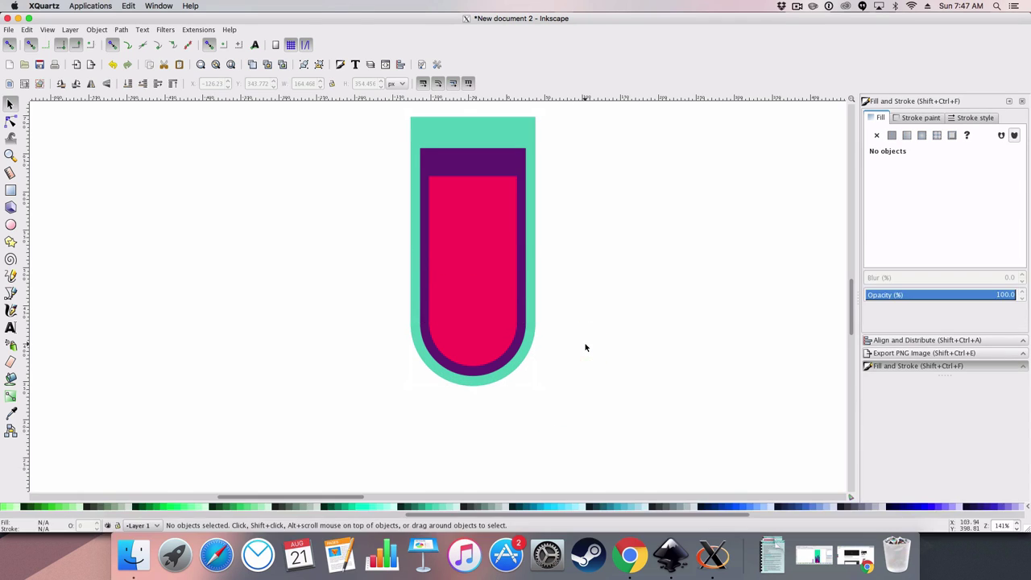
scroll(532, 229, up, 5)
scroll(537, 239, down, 7)
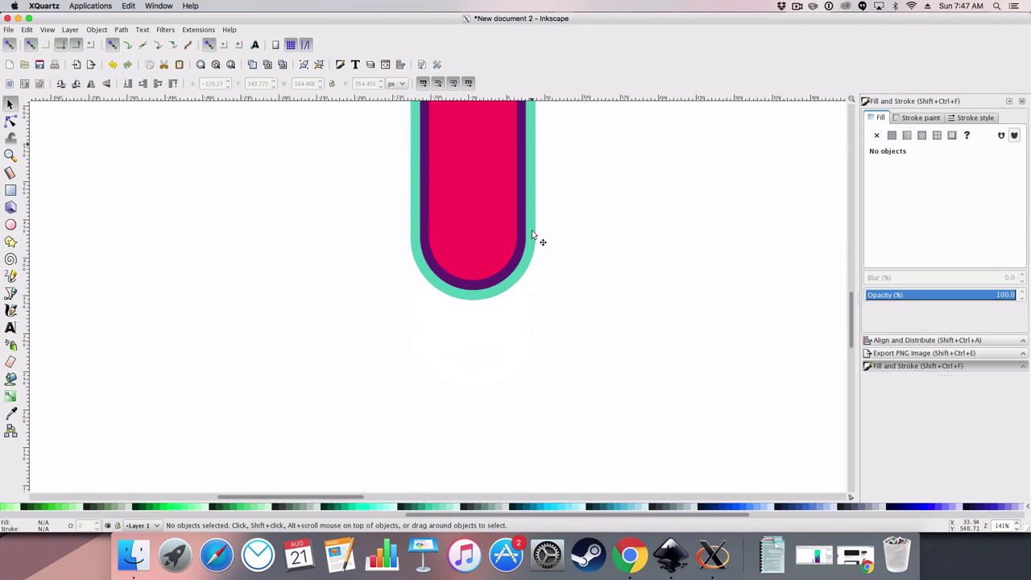
scroll(516, 310, up, 1)
scroll(516, 309, up, 4)
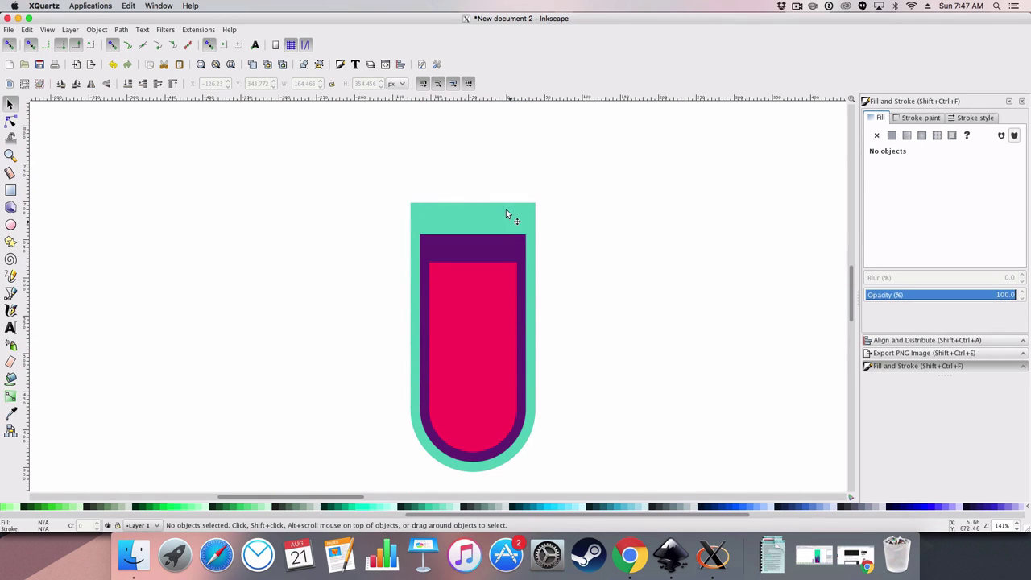
Step: Stretch the top edges of the mint outer shape and the purple layer upward
click(504, 211)
scroll(705, 269, down, 1)
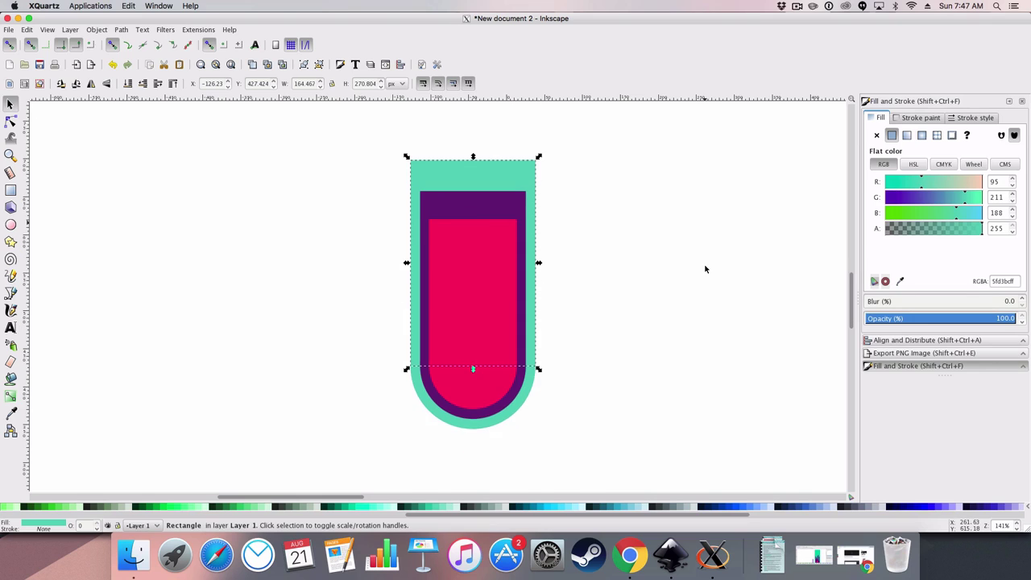
scroll(685, 258, up, 1)
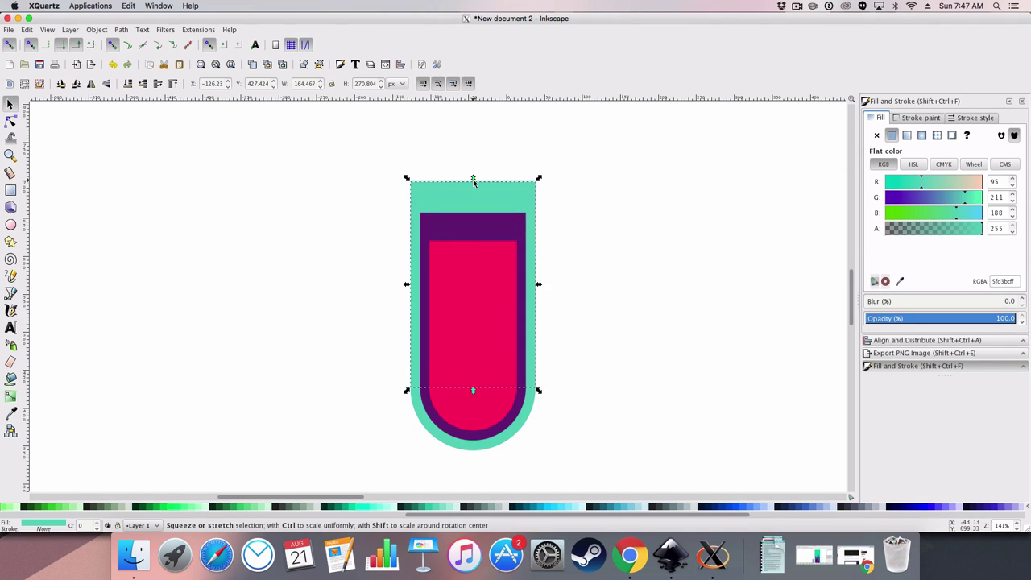
drag(473, 178, 474, 105)
click(474, 214)
drag(474, 208, 479, 159)
click(482, 175)
scroll(483, 175, up, 4)
click(573, 240)
scroll(507, 233, down, 4)
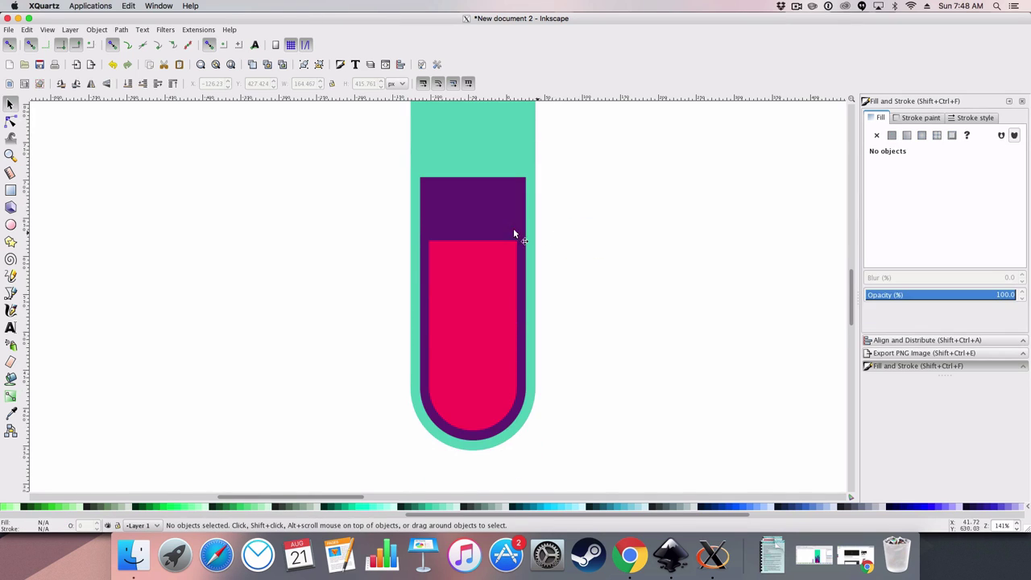
scroll(488, 221, up, 2)
Step: Raise the purple layer's top further and lower the pink shape to about 184 px tall
click(481, 242)
drag(476, 218, 476, 215)
click(486, 294)
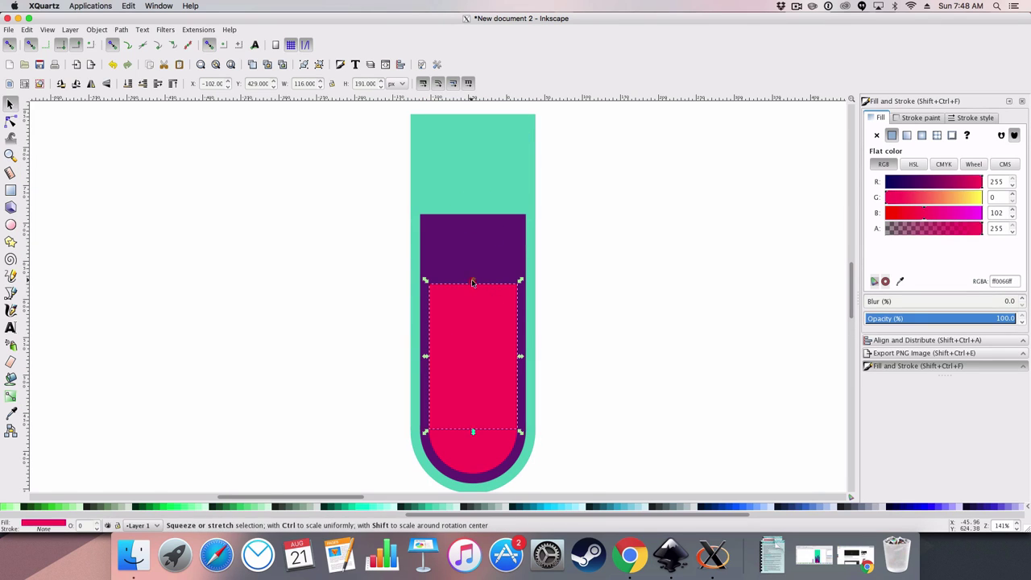
drag(471, 281, 472, 287)
click(615, 294)
scroll(615, 294, down, 6)
scroll(615, 293, up, 7)
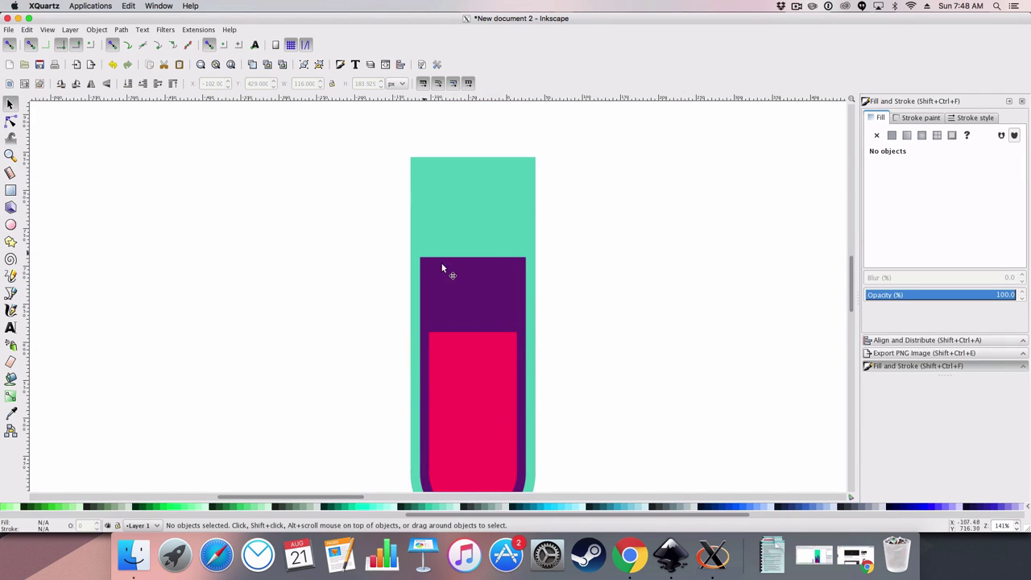
scroll(514, 311, down, 3)
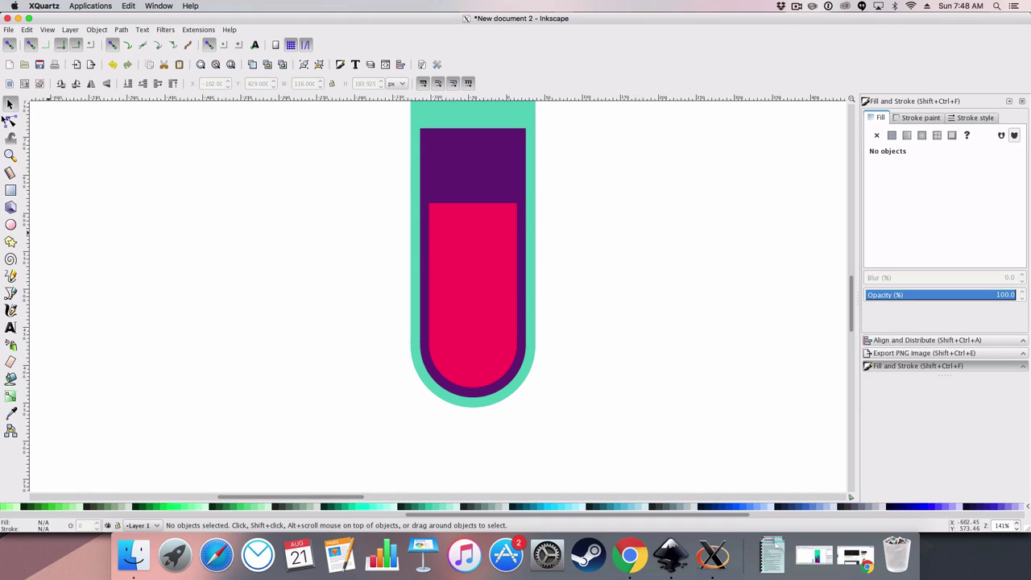
Step: Draw a thin dark teal #2CA089 rectangle and move it onto the purple layer's right edge
click(11, 191)
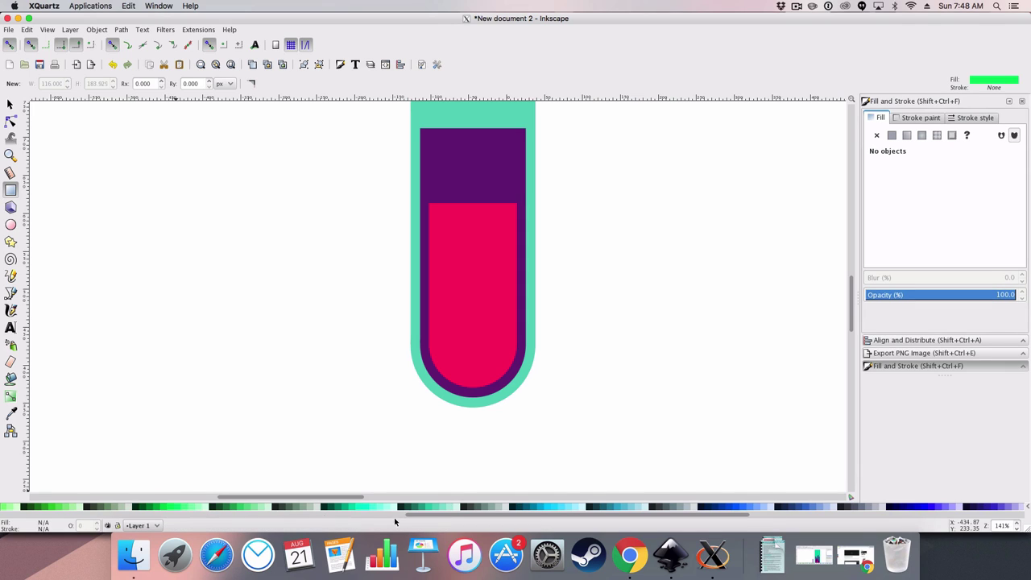
click(436, 509)
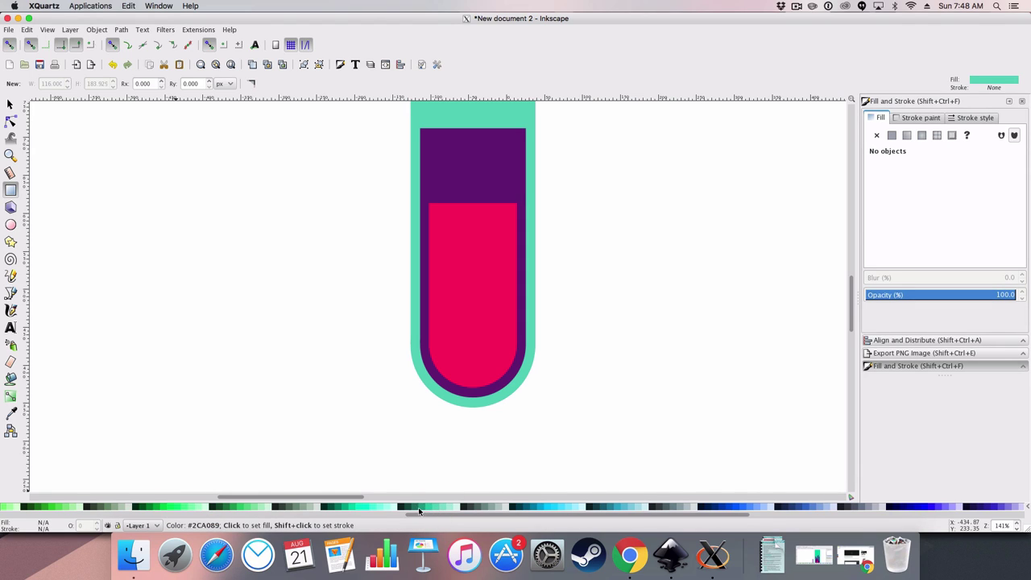
click(420, 509)
mouse_move(588, 242)
mouse_down()
mouse_move(617, 375)
mouse_move(608, 382)
mouse_move(588, 349)
mouse_move(598, 357)
mouse_up()
key(shift)
click(10, 104)
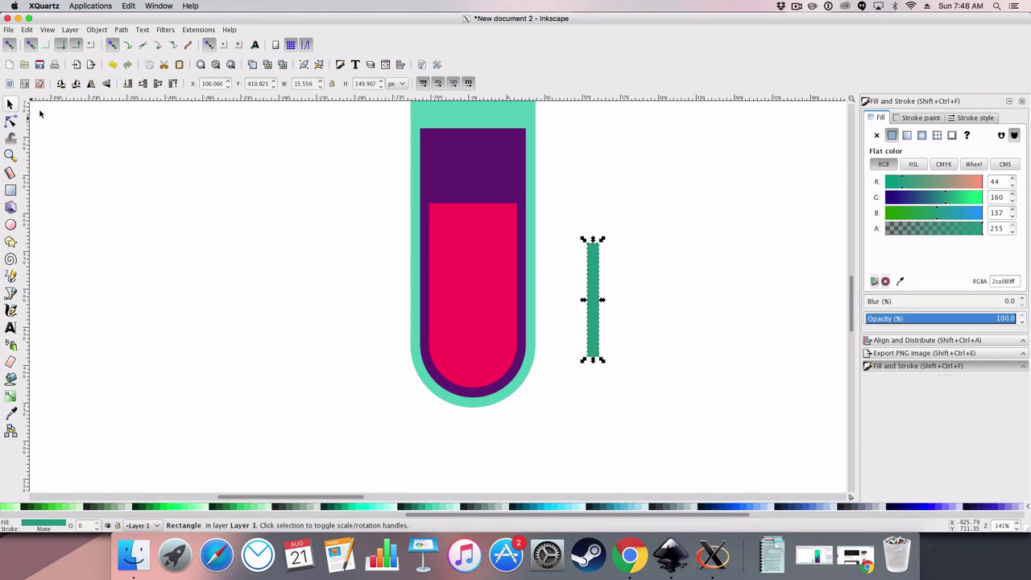
drag(594, 260, 520, 219)
Step: Zoom in, then narrow and stretch the teal strip along the capsule's right edge
drag(580, 197, 580, 197)
click(557, 223)
scroll(510, 231, up, 4)
click(578, 211)
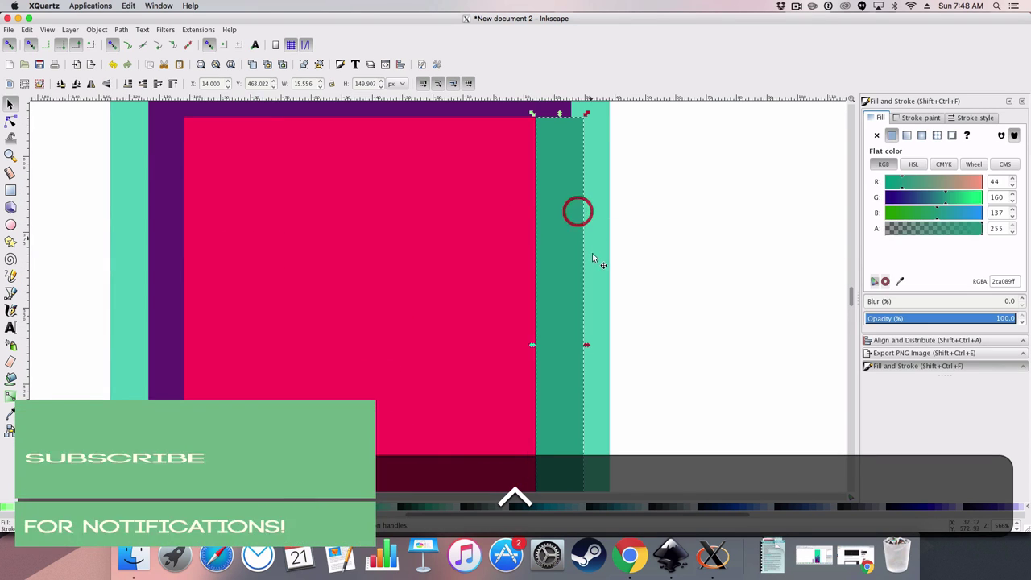
drag(586, 347, 576, 342)
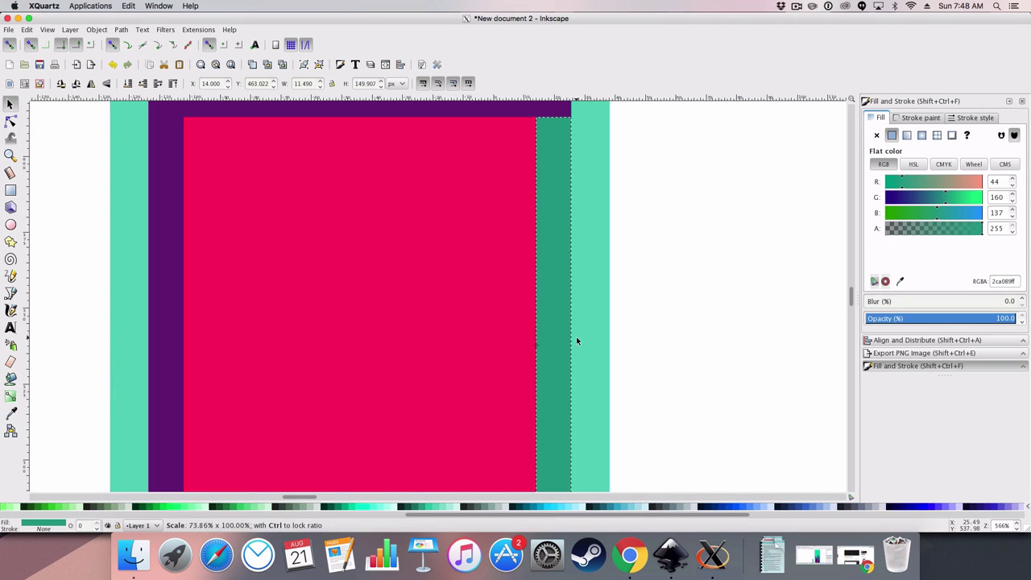
click(576, 336)
scroll(579, 332, down, 5)
ctrl+scroll(582, 327, down, 1)
ctrl+scroll(582, 326, down, 2)
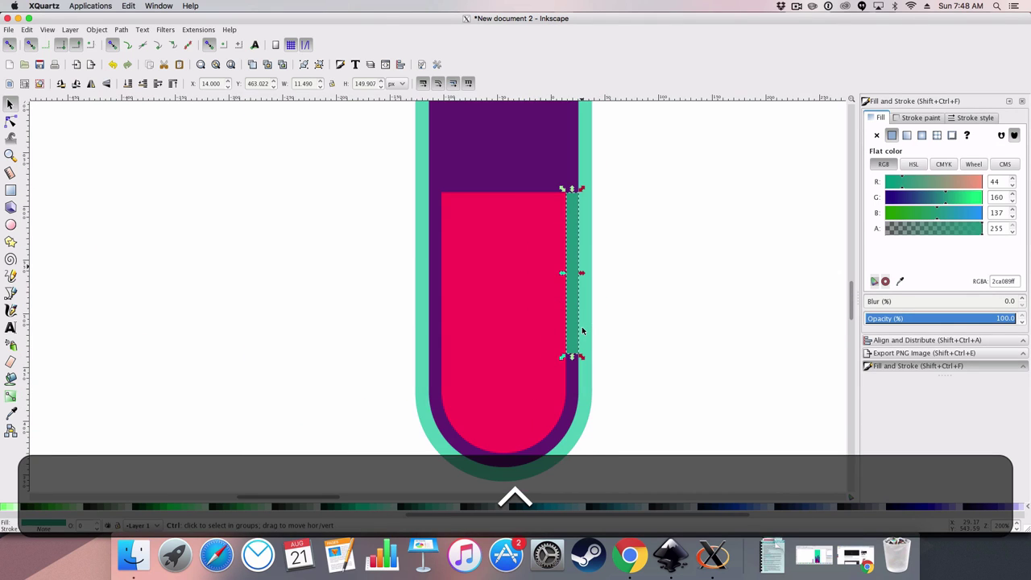
scroll(581, 211, up, 3)
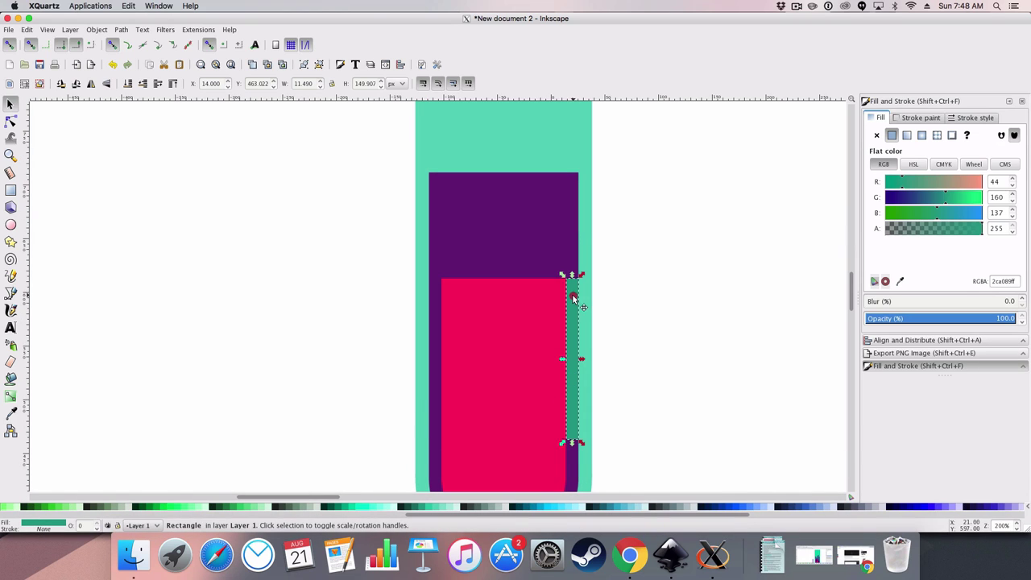
drag(576, 299, 566, 188)
scroll(573, 298, up, 2)
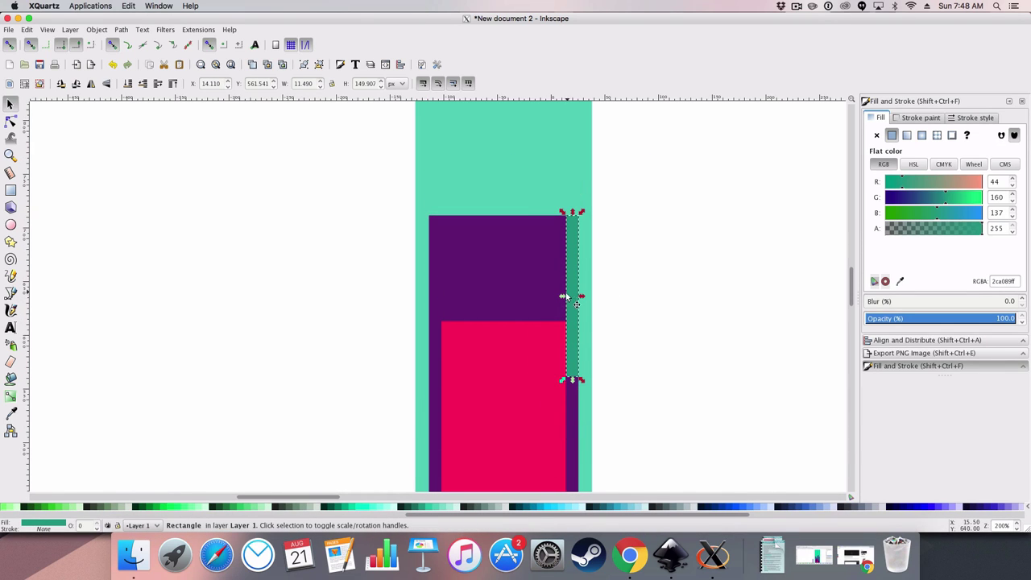
Step: Align the strip against the purple edge, trim it to about 12 px wide, and lower the purple layer
drag(565, 297, 553, 294)
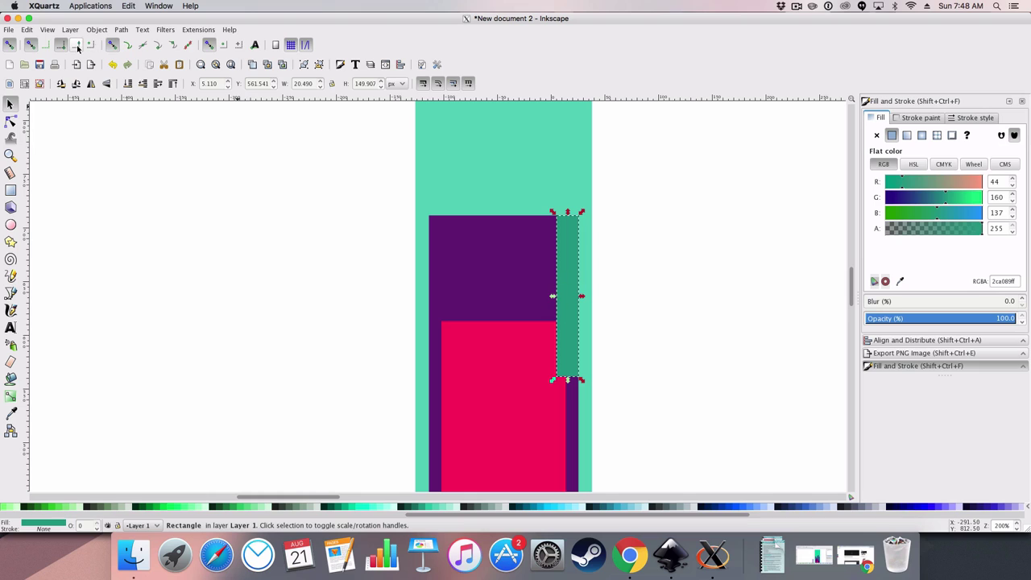
click(78, 46)
drag(553, 296, 563, 296)
scroll(562, 322, up, 7)
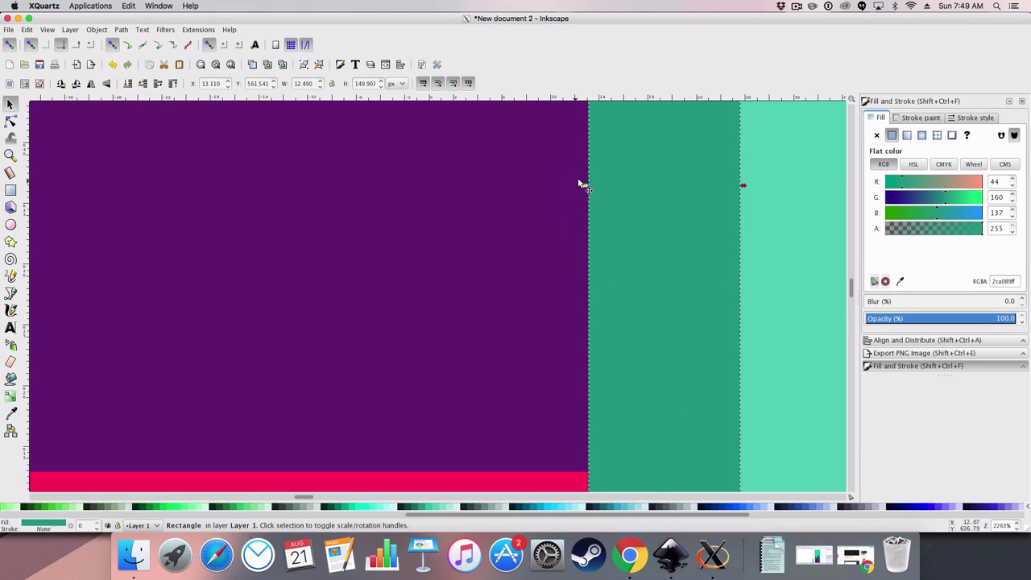
drag(585, 185, 589, 188)
click(516, 281)
key(End)
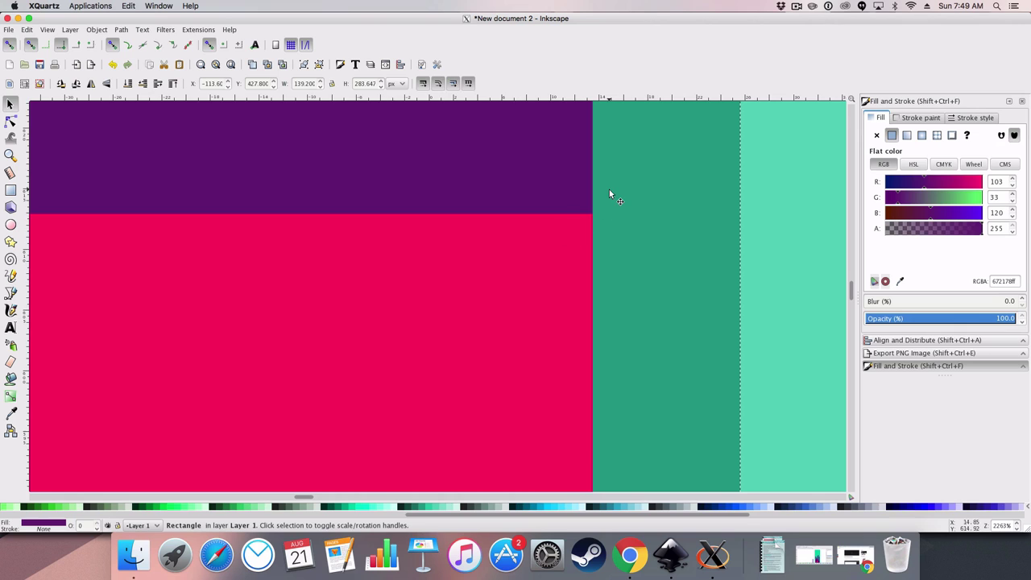
Step: Duplicate the dark teal strip onto the purple layer's left inner edge
ctrl+scroll(609, 190, down, 6)
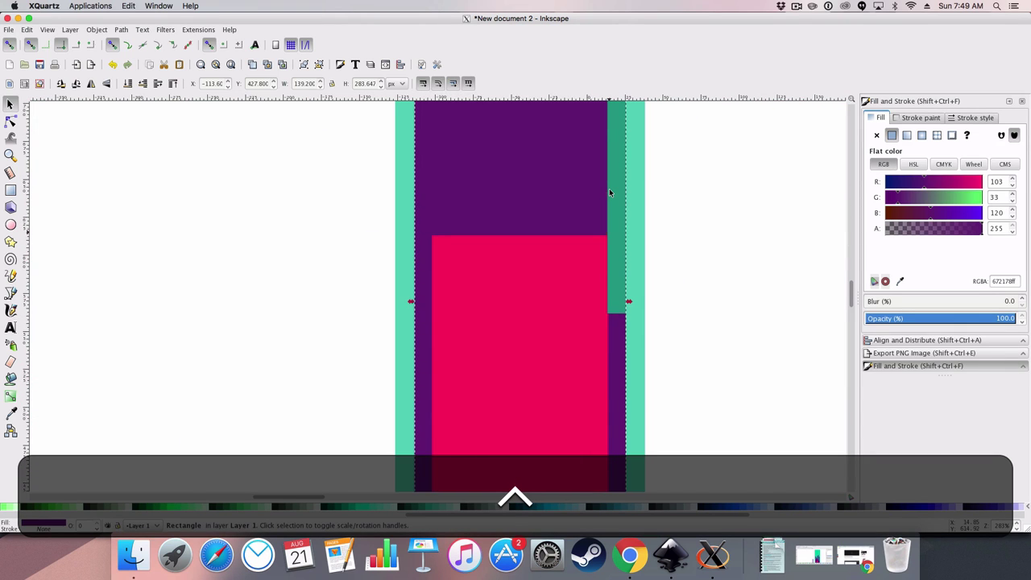
click(616, 247)
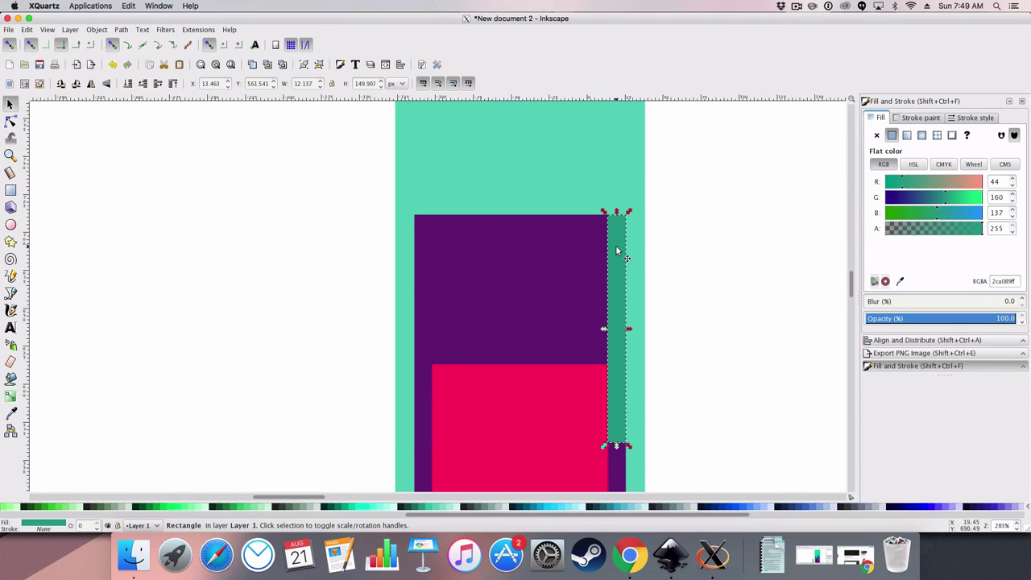
key(ctrl)
key(ctrl+d)
drag(616, 245, 422, 247)
click(477, 270)
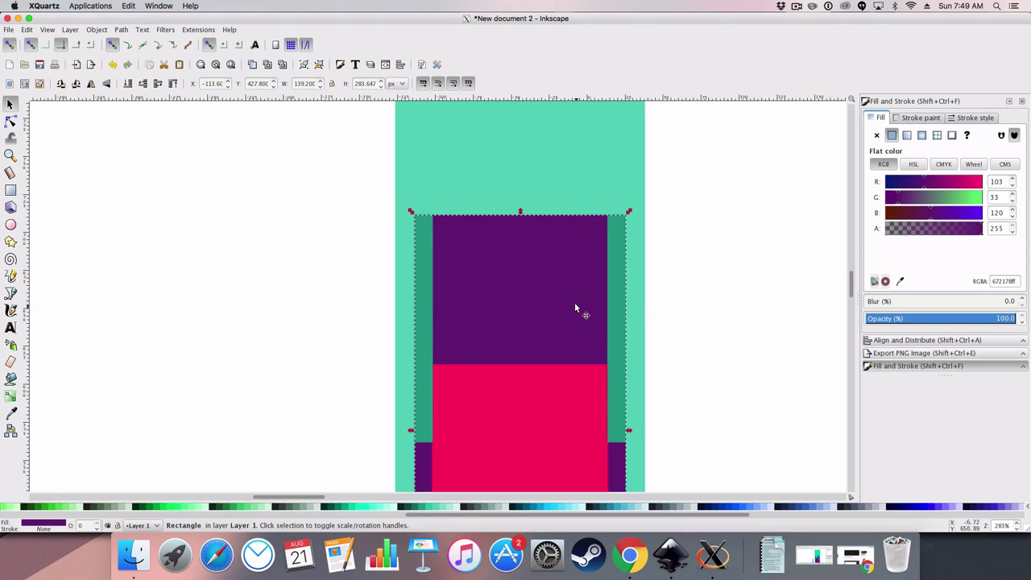
click(775, 265)
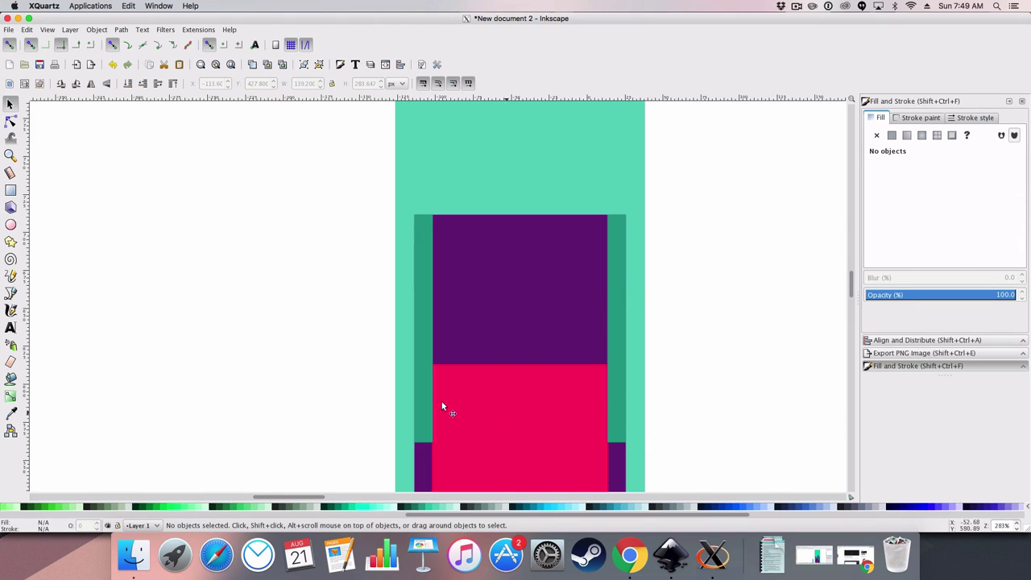
scroll(609, 420, up, 3)
Step: Trim the right and left teal strips narrower by dragging their side handles
click(611, 412)
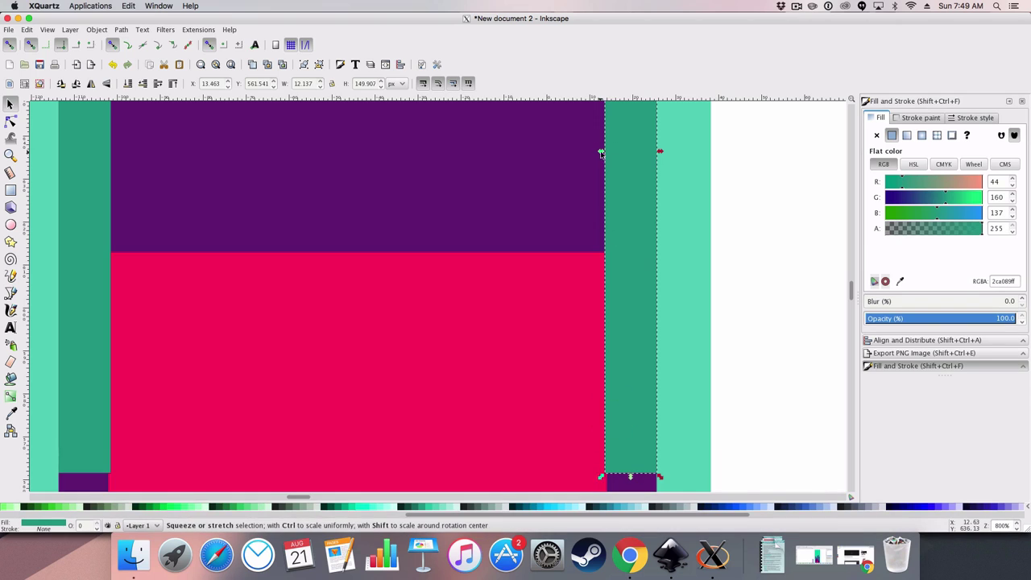
drag(603, 153, 605, 154)
click(506, 190)
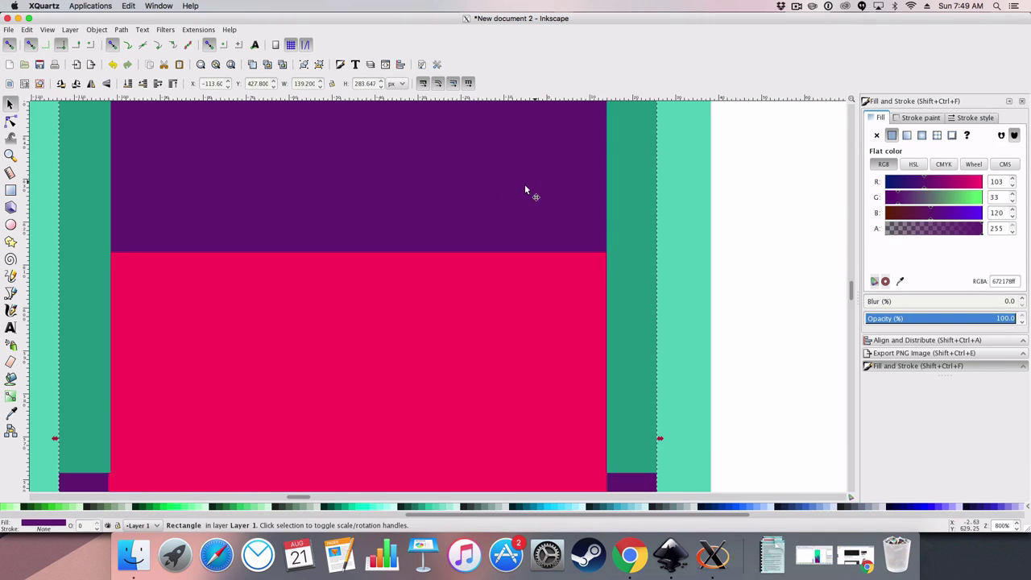
scroll(445, 210, down, 1)
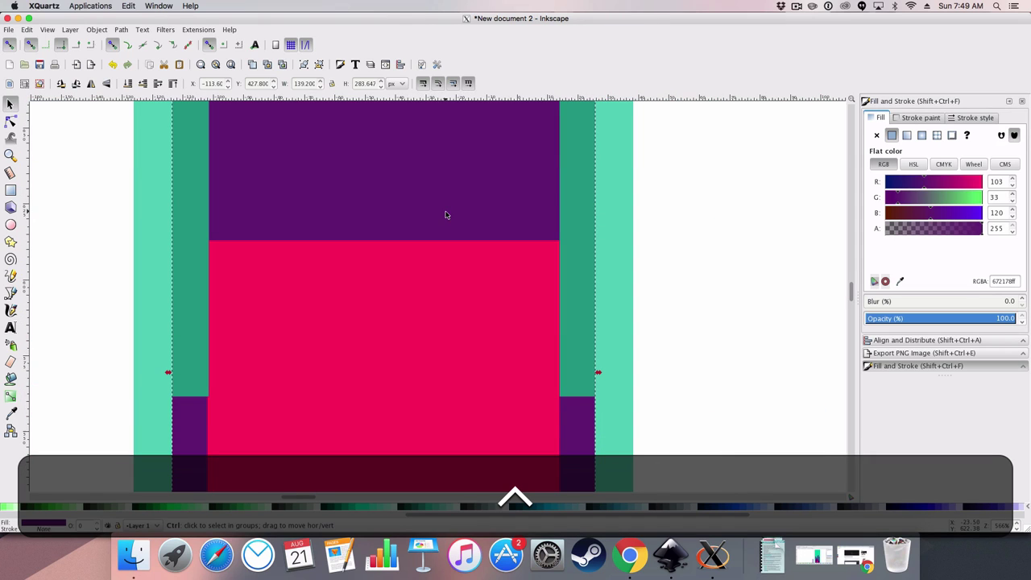
click(184, 191)
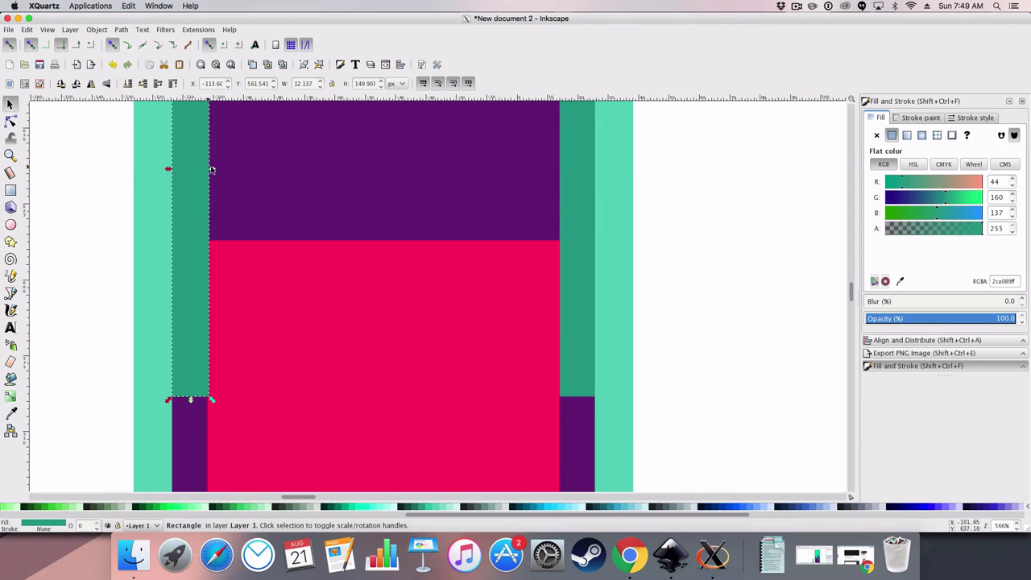
mouse_move(209, 167)
mouse_down()
mouse_move(202, 162)
mouse_move(209, 168)
mouse_up()
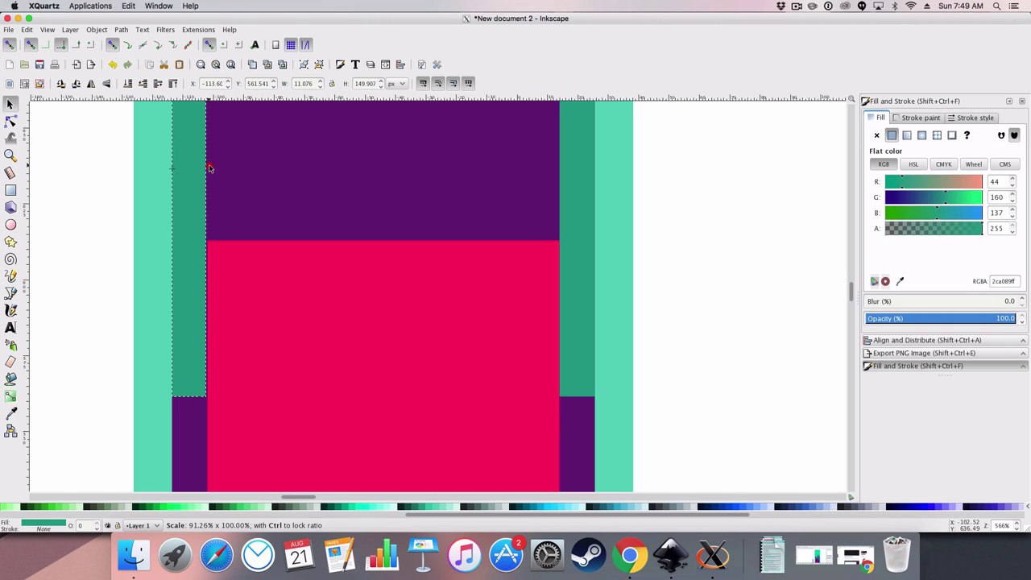
key(ctrl+z)
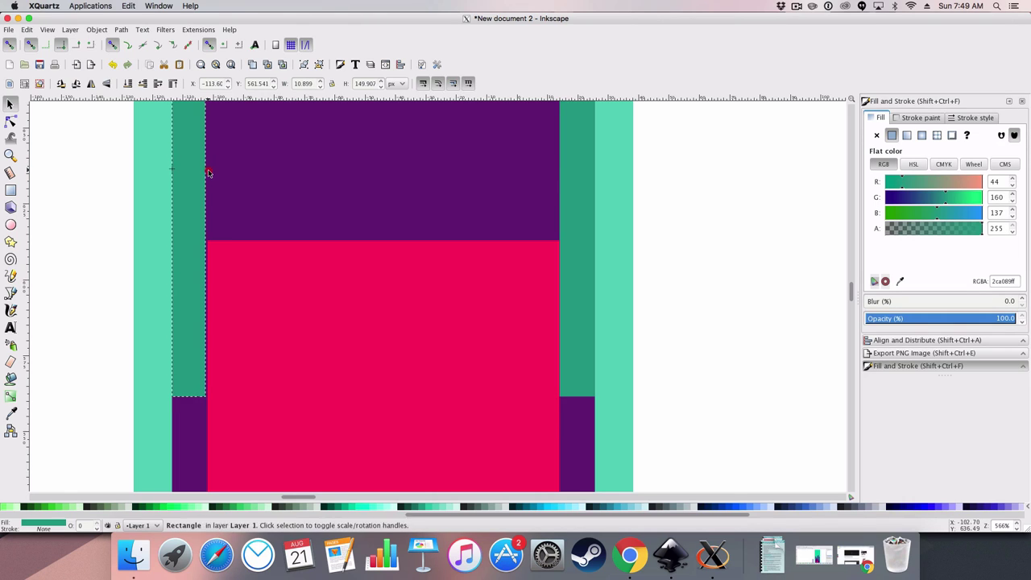
mouse_move(209, 176)
mouse_down()
mouse_move(209, 185)
mouse_move(211, 174)
mouse_up()
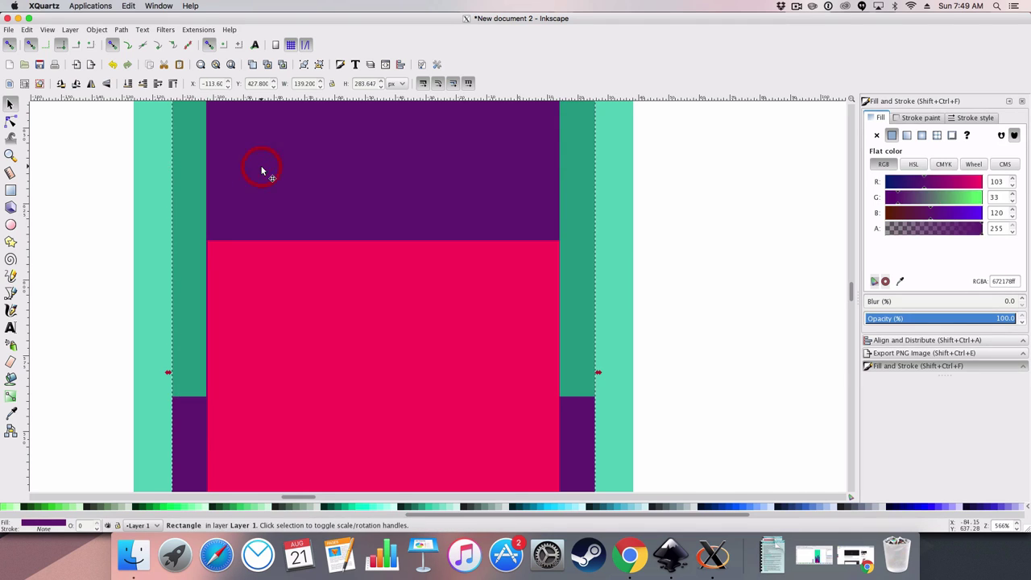
Step: Copy the right strip's W value onto the left strip so both are about 11.6 px wide
click(586, 210)
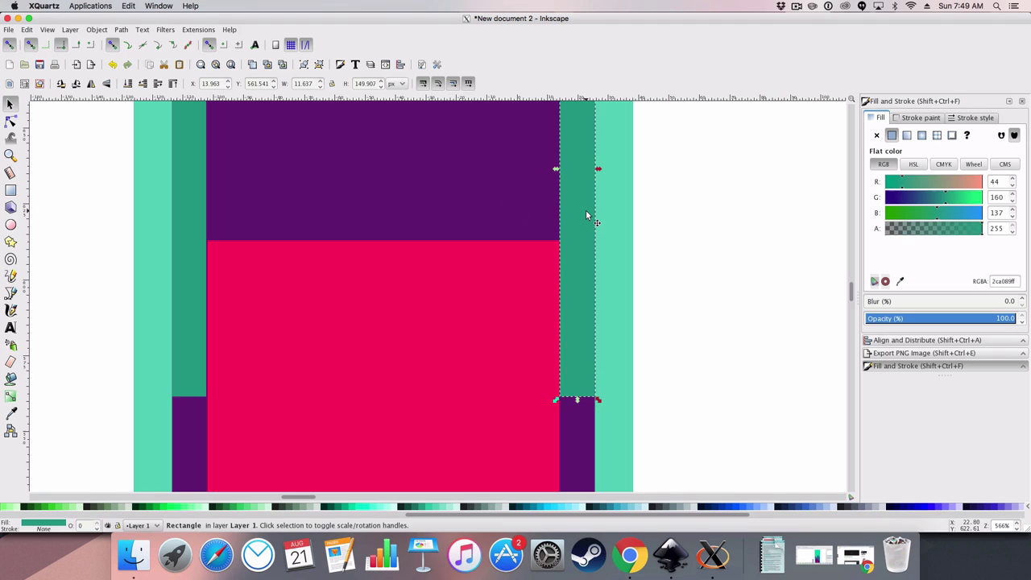
click(305, 85)
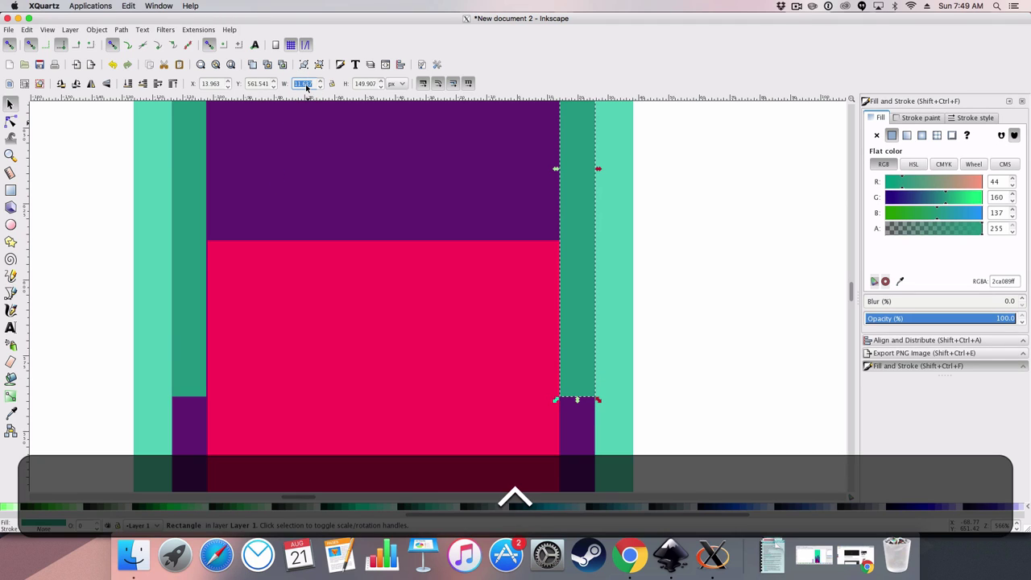
key(ctrl+super+c)
click(198, 130)
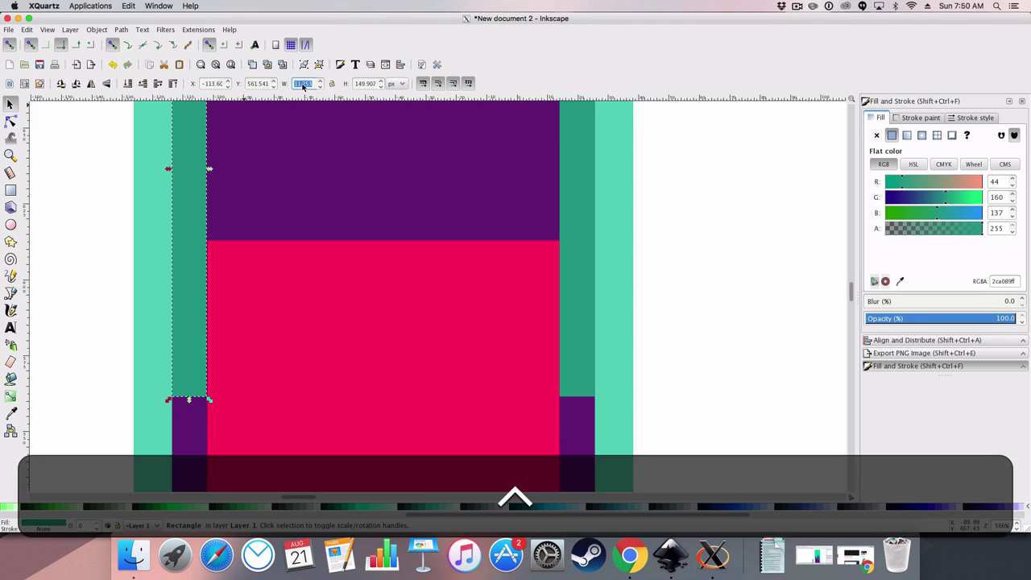
key(ctrl+v)
key(Return)
click(737, 197)
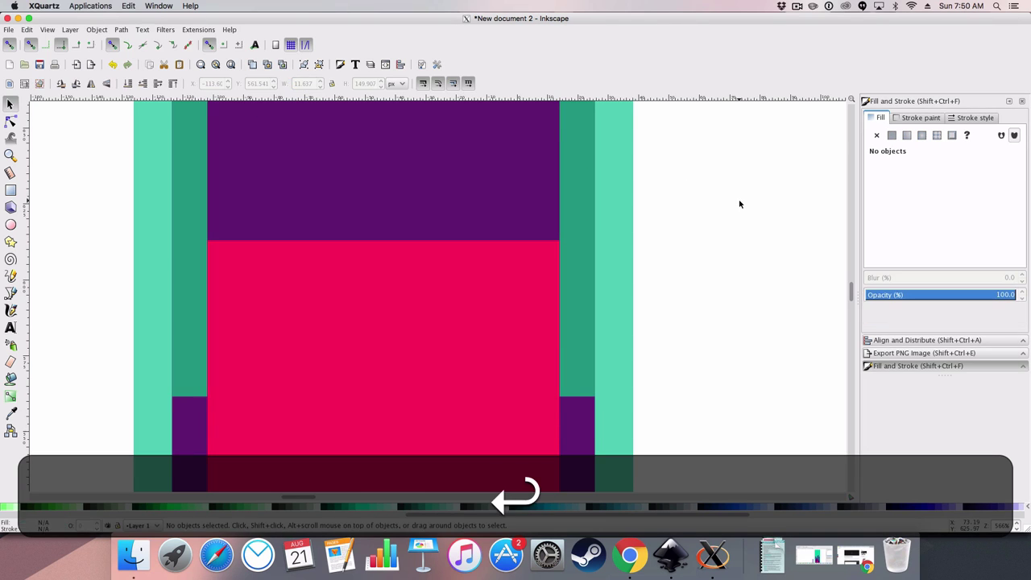
ctrl+scroll(606, 281, down, 1)
ctrl+scroll(606, 281, down, 1)
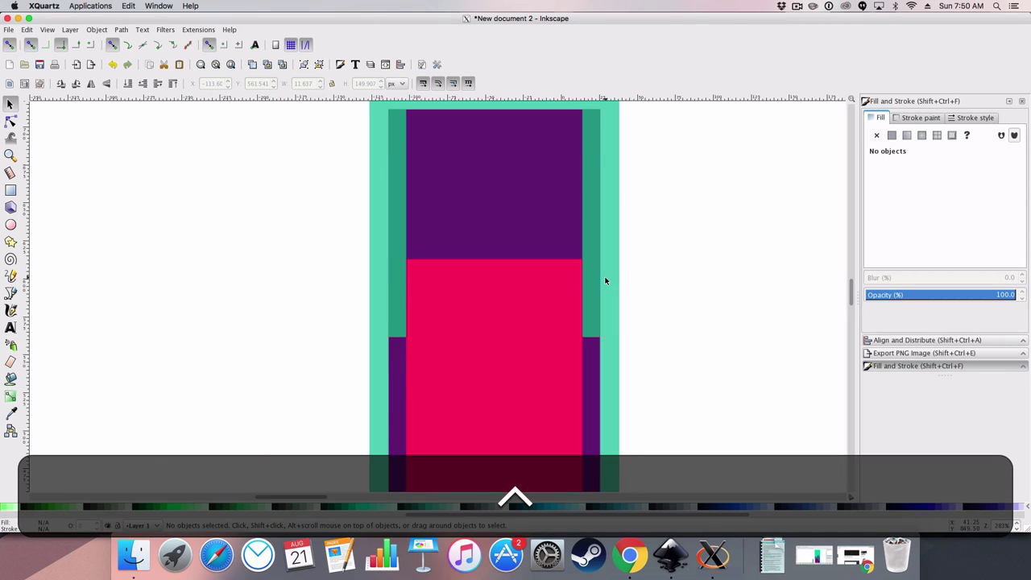
scroll(606, 280, up, 3)
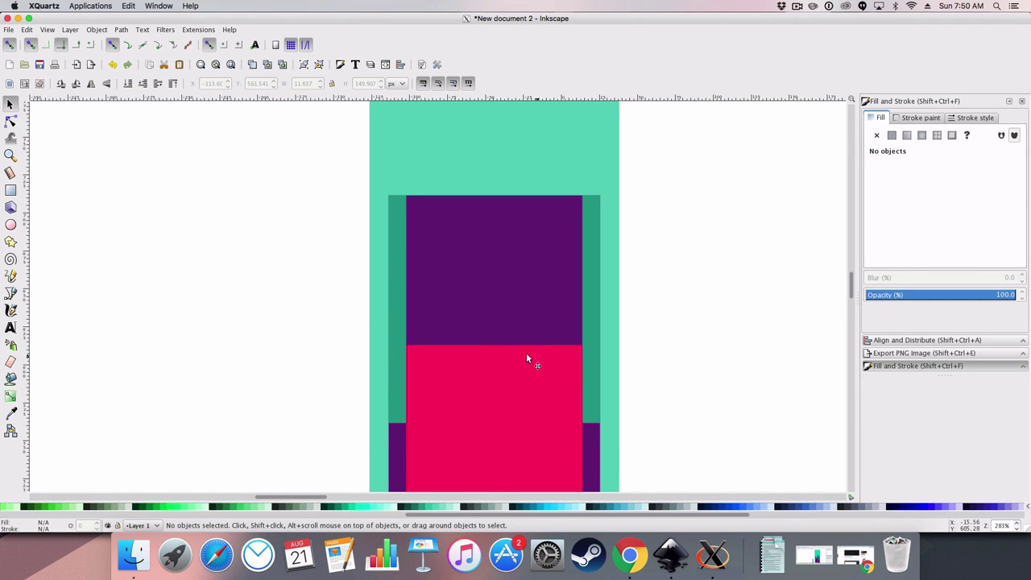
scroll(442, 320, down, 1)
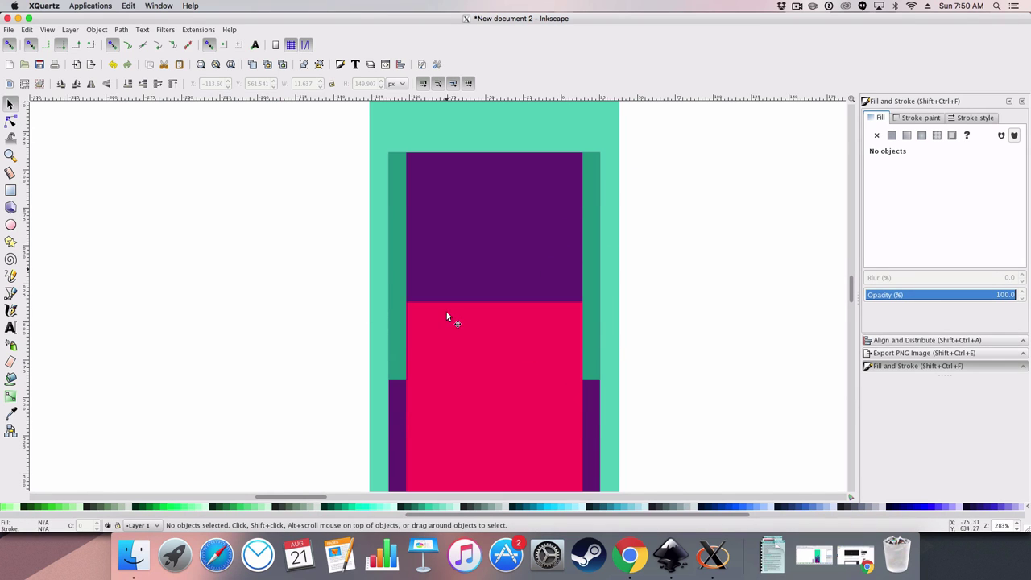
scroll(448, 317, down, 1)
click(445, 315)
click(646, 308)
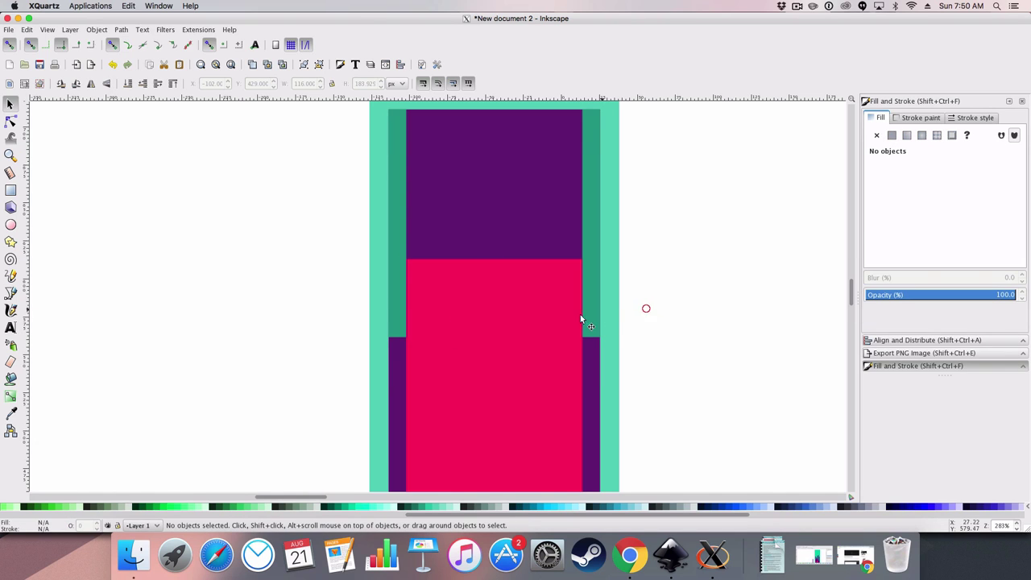
ctrl+scroll(615, 323, up, 2)
scroll(615, 323, up, 10)
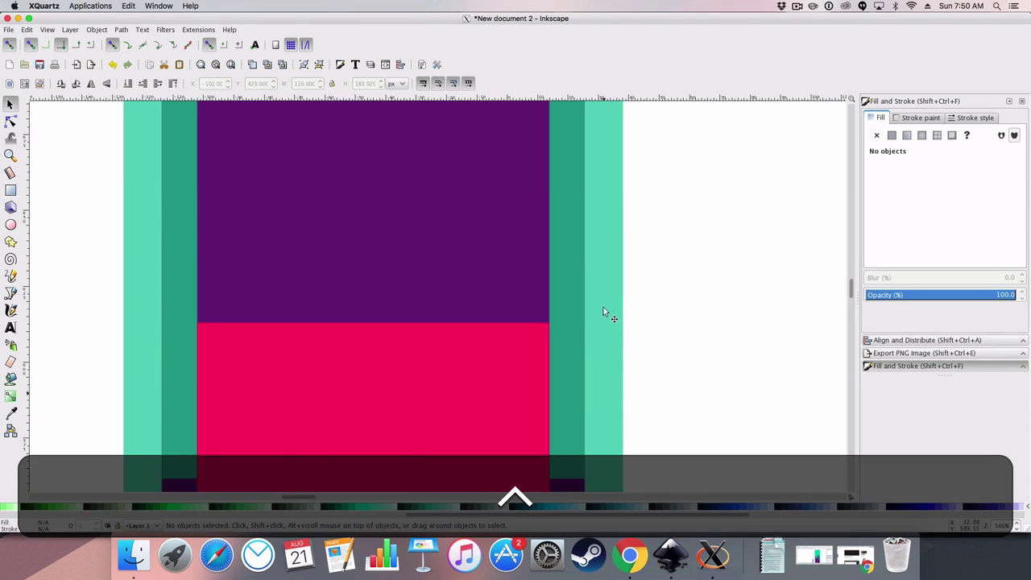
scroll(600, 311, down, 4)
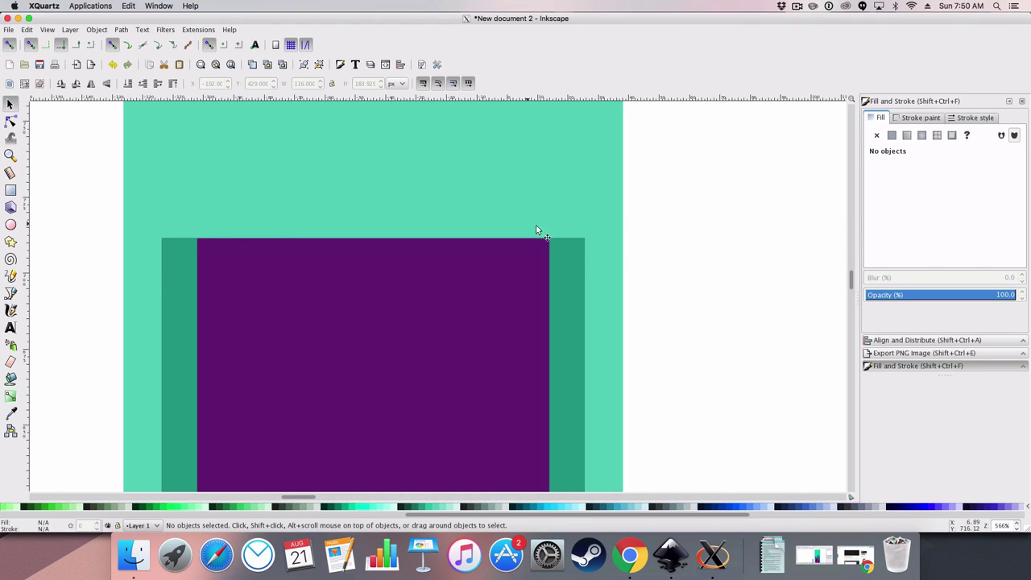
scroll(335, 295, down, 6)
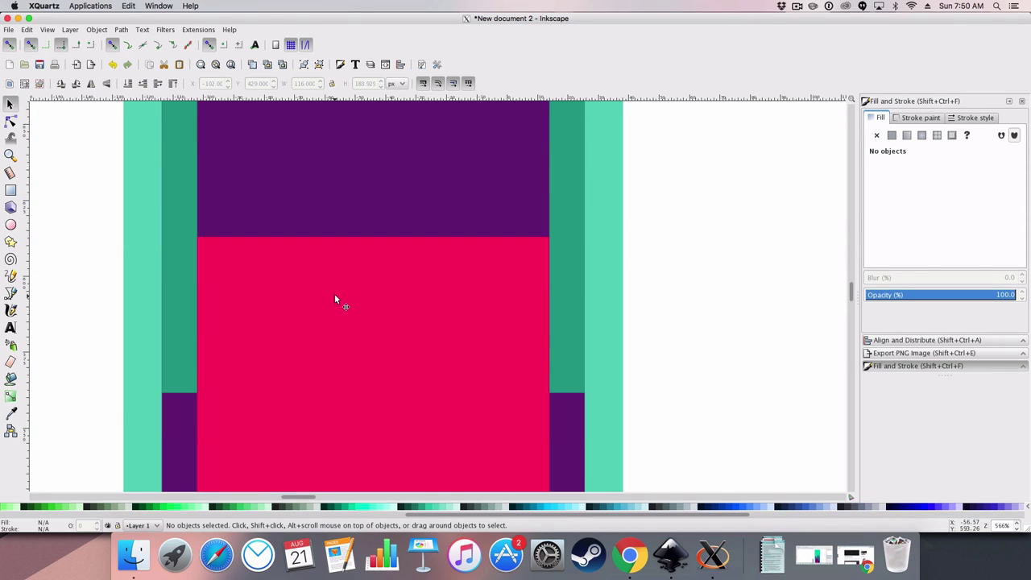
scroll(203, 208, up, 2)
scroll(205, 195, down, 1)
click(199, 315)
click(211, 308)
click(271, 223)
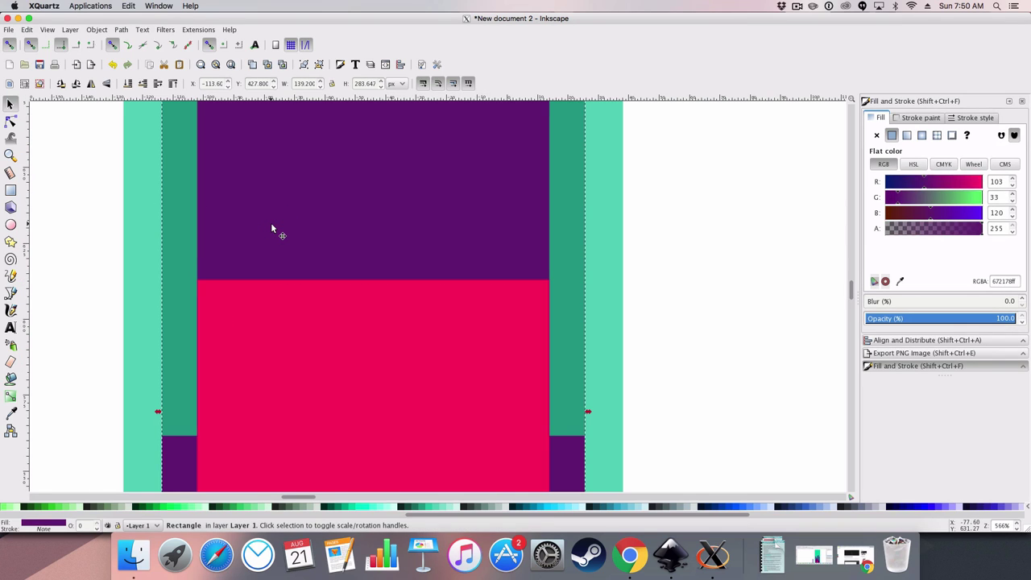
scroll(270, 222, down, 3)
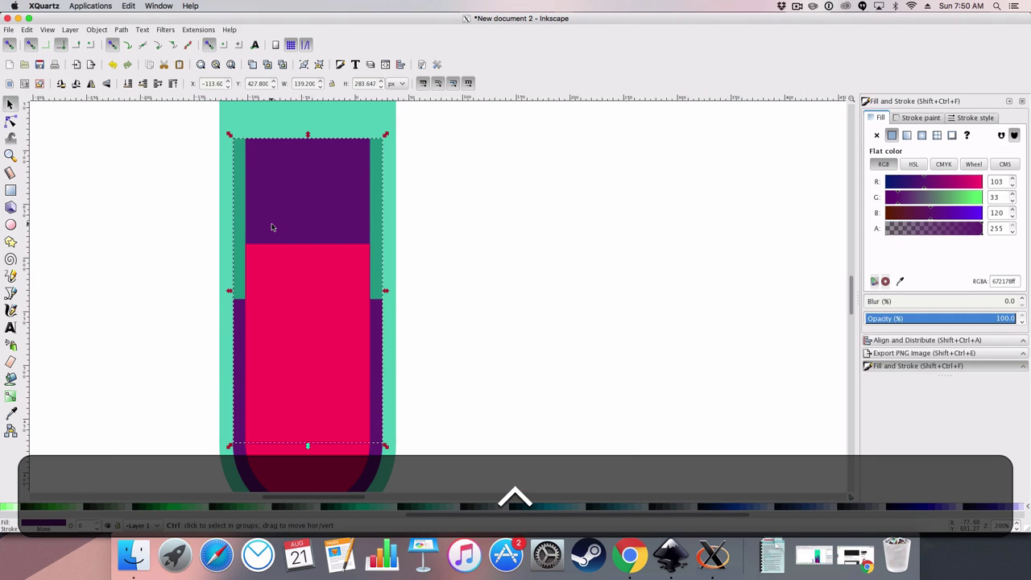
Step: Duplicate the thin left green strip twice and place the copies beside the capsule
click(241, 170)
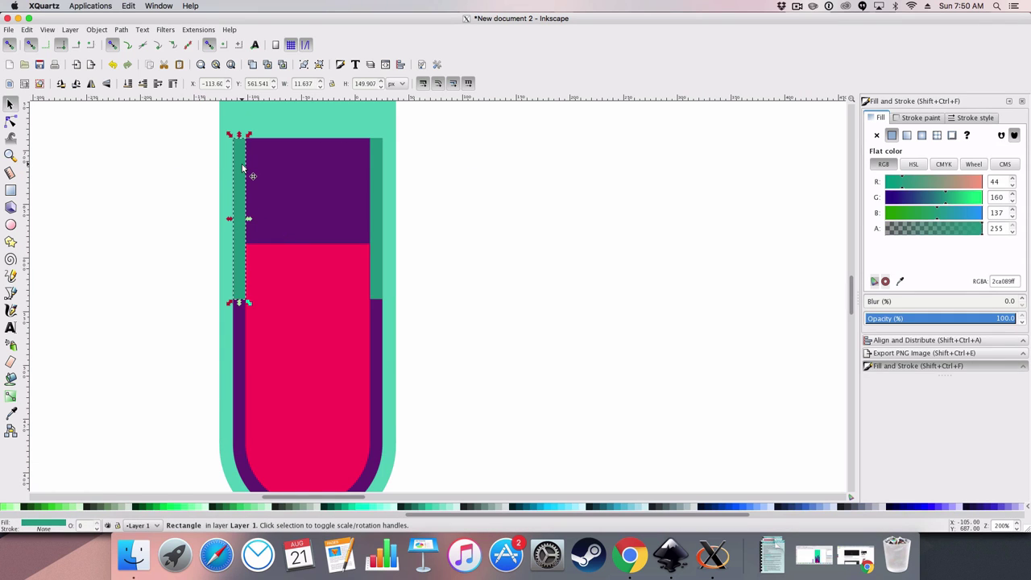
key(ctrl+d)
drag(242, 163, 708, 268)
click(737, 272)
click(703, 303)
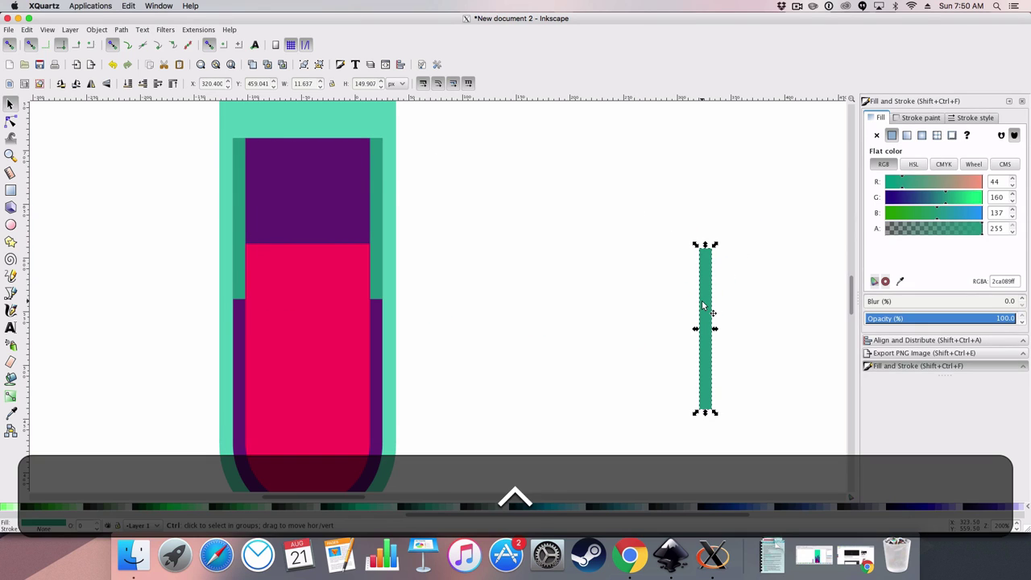
key(ctrl+d)
drag(702, 305, 555, 239)
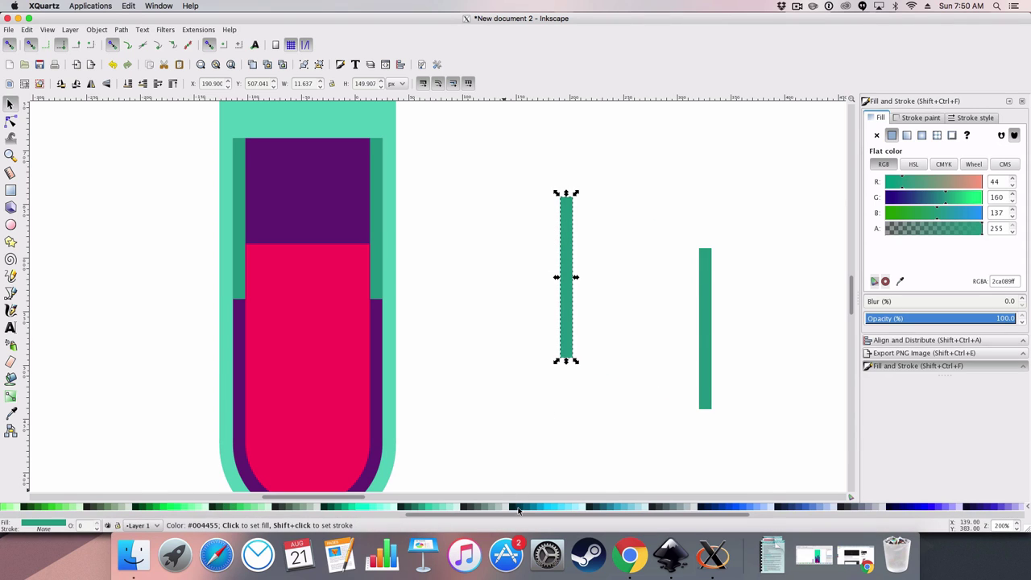
Step: Fill a strip copy with the capsule's pink, set it into the purple area, and shorten it to about 115 px
click(514, 507)
click(490, 507)
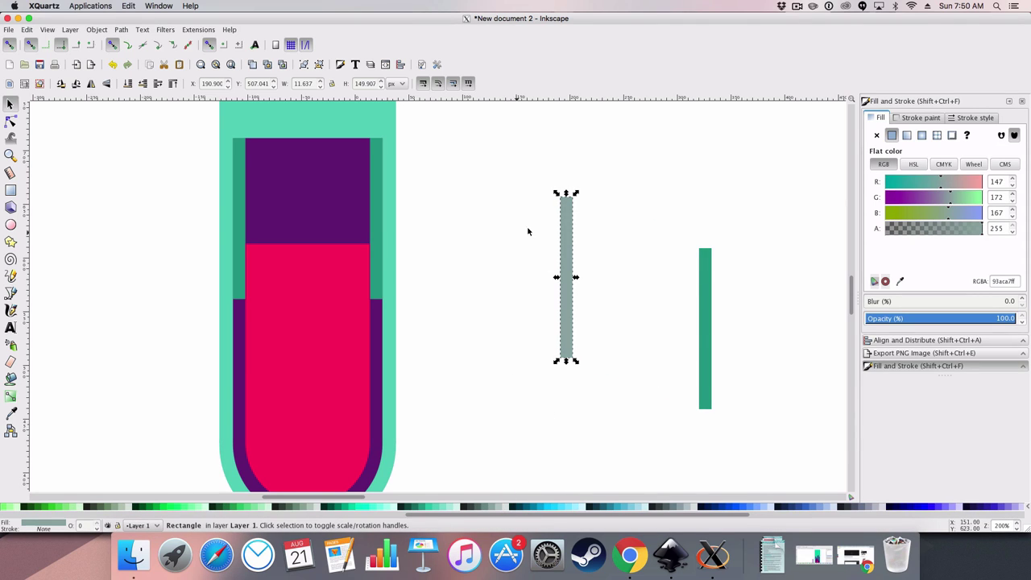
click(901, 280)
click(342, 283)
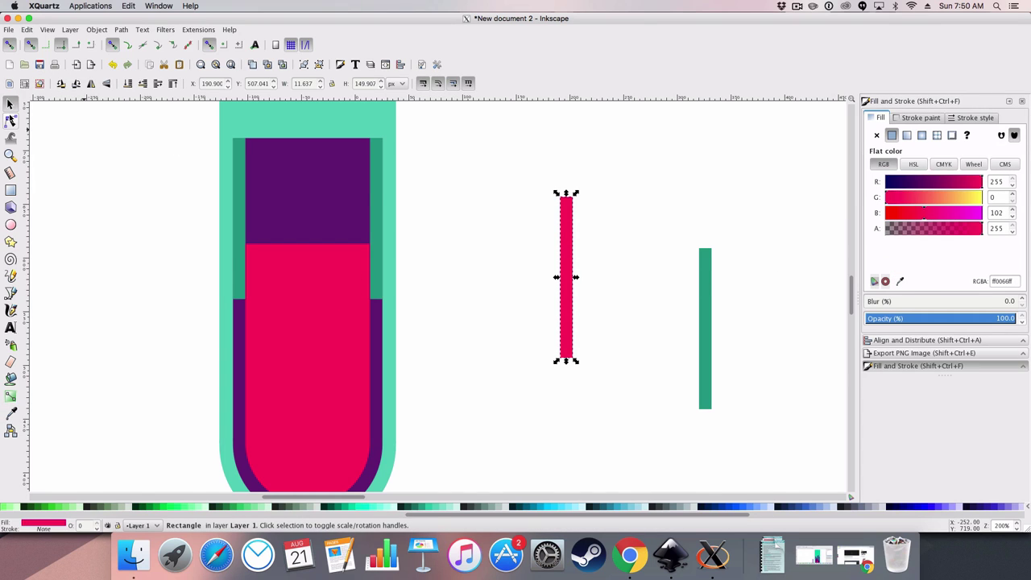
drag(570, 219, 261, 172)
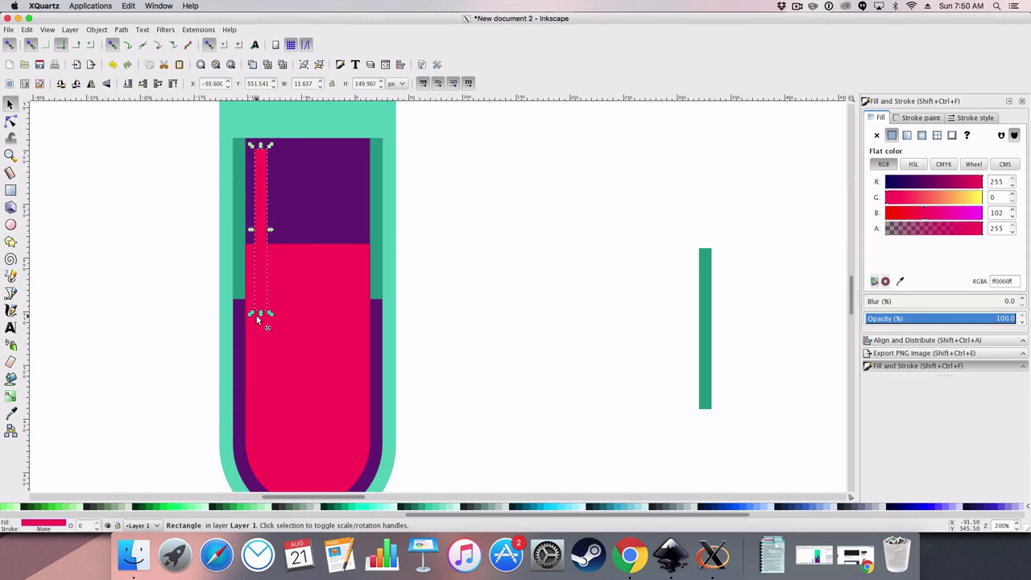
drag(260, 314, 263, 276)
drag(264, 175, 266, 219)
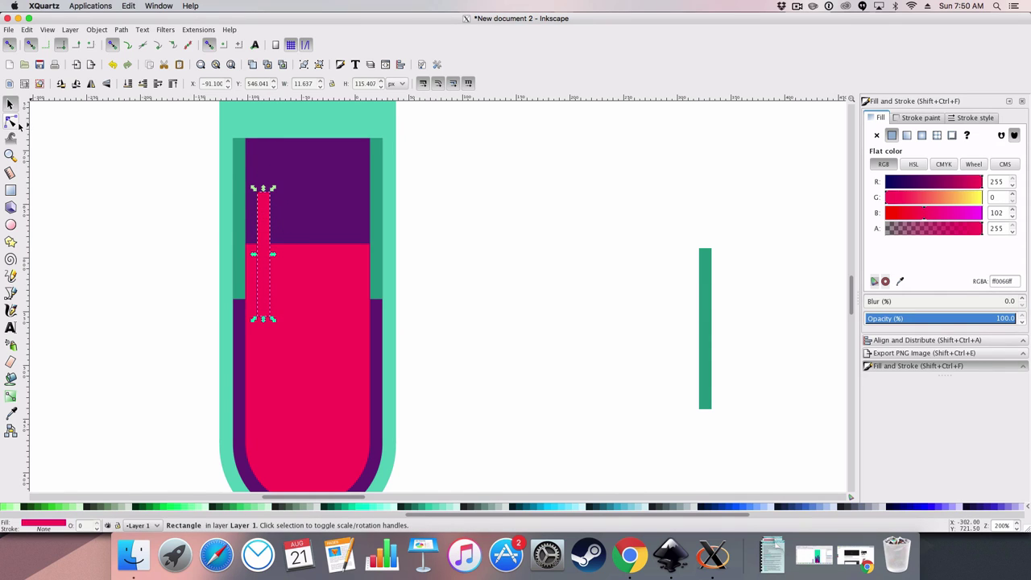
Step: Round the pink strip's top corners, push it against the left inner edge, and raise it with Shift+Up
click(11, 121)
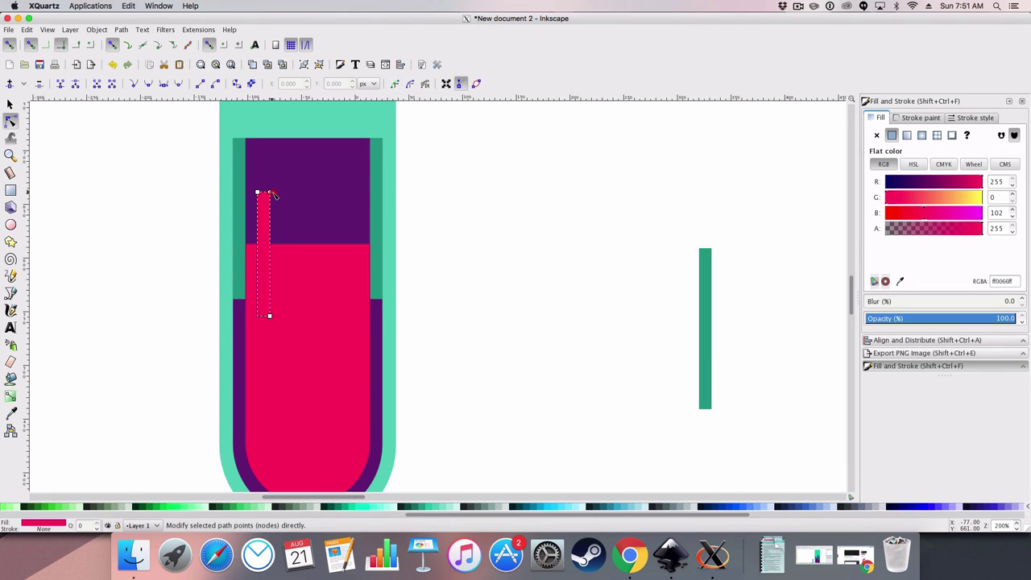
click(272, 242)
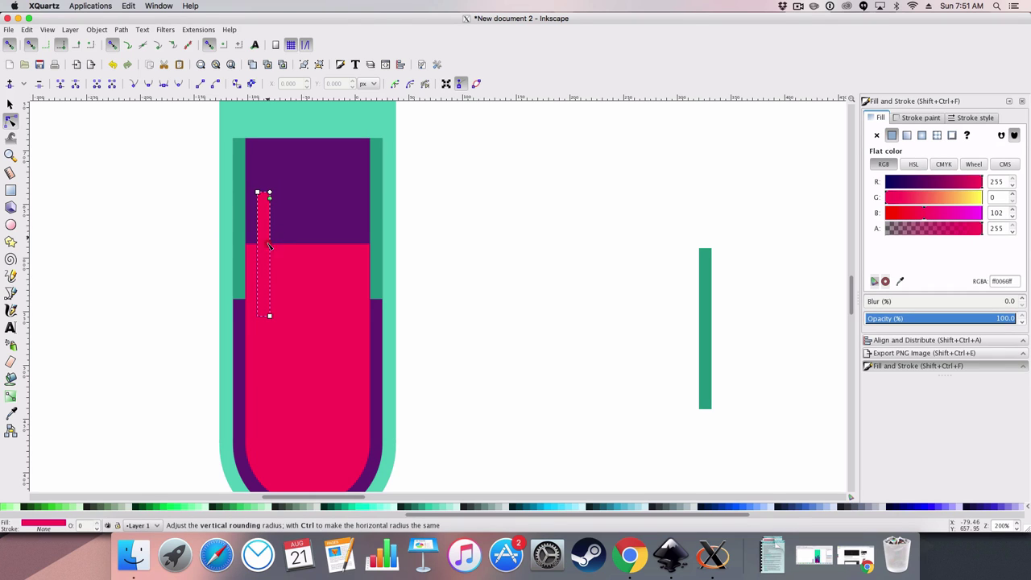
click(10, 103)
click(126, 239)
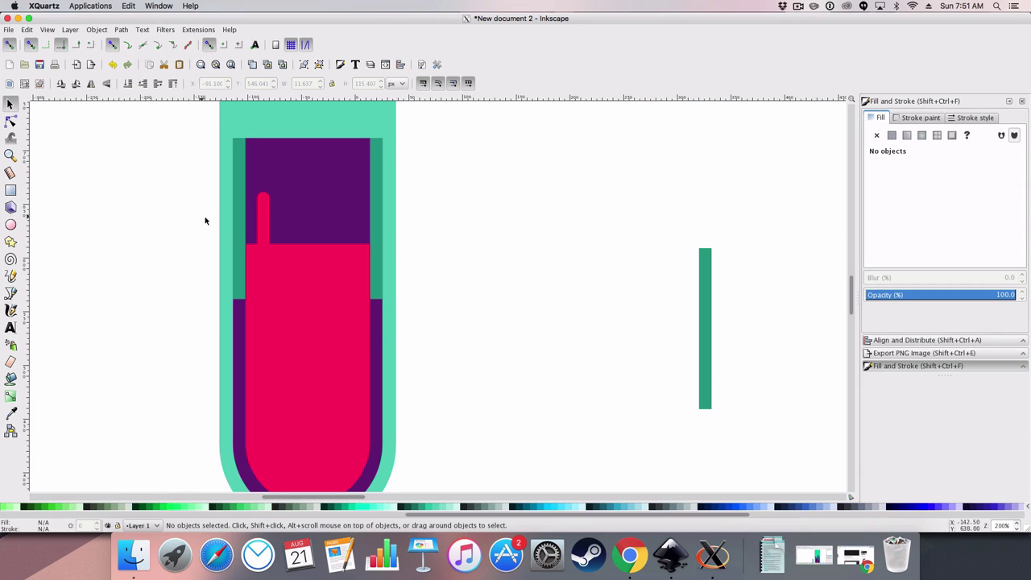
ctrl+scroll(243, 210, up, 3)
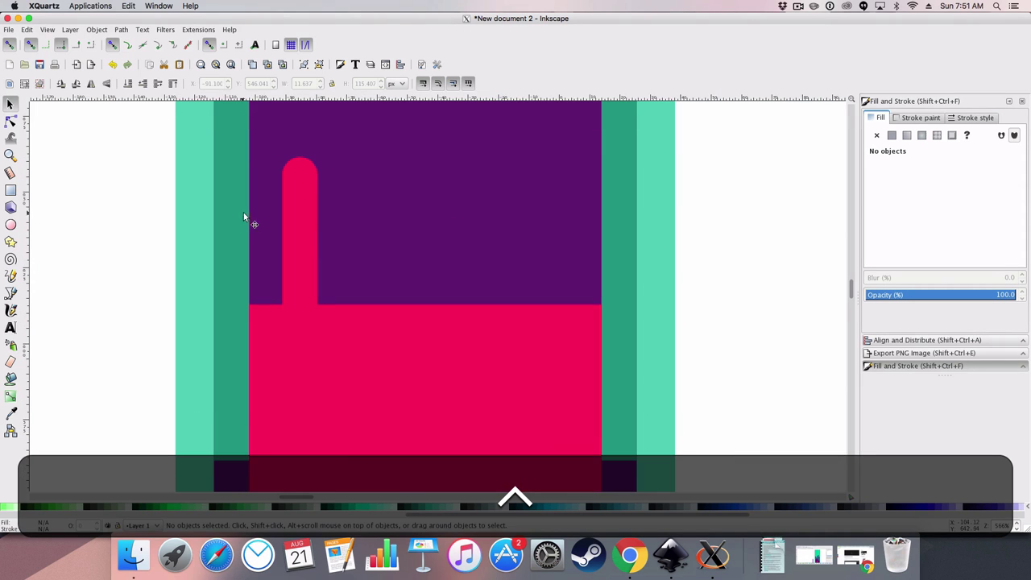
drag(297, 200, 262, 342)
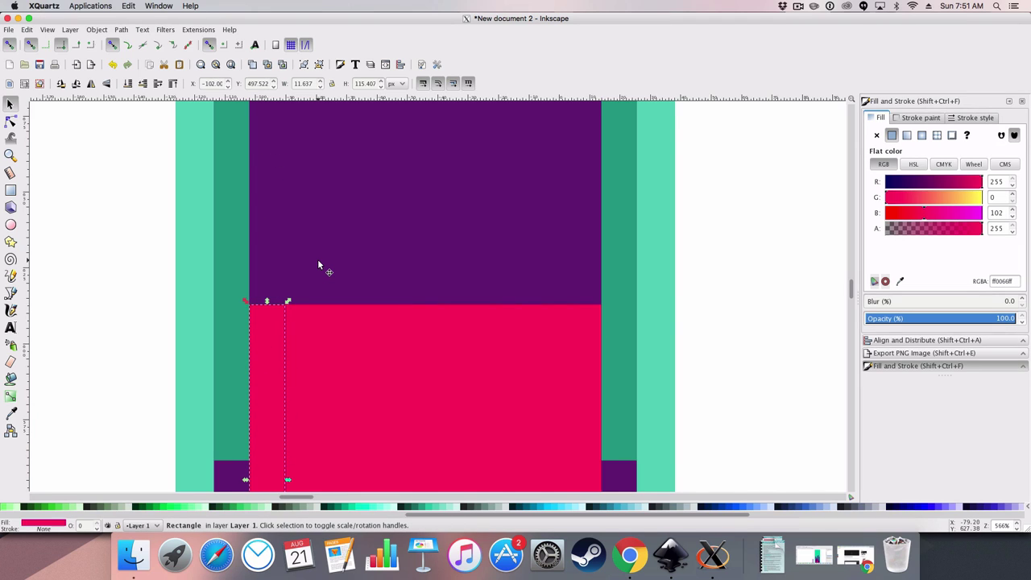
key(shift+Up)
key(shift+Up)
key(shift+Up)
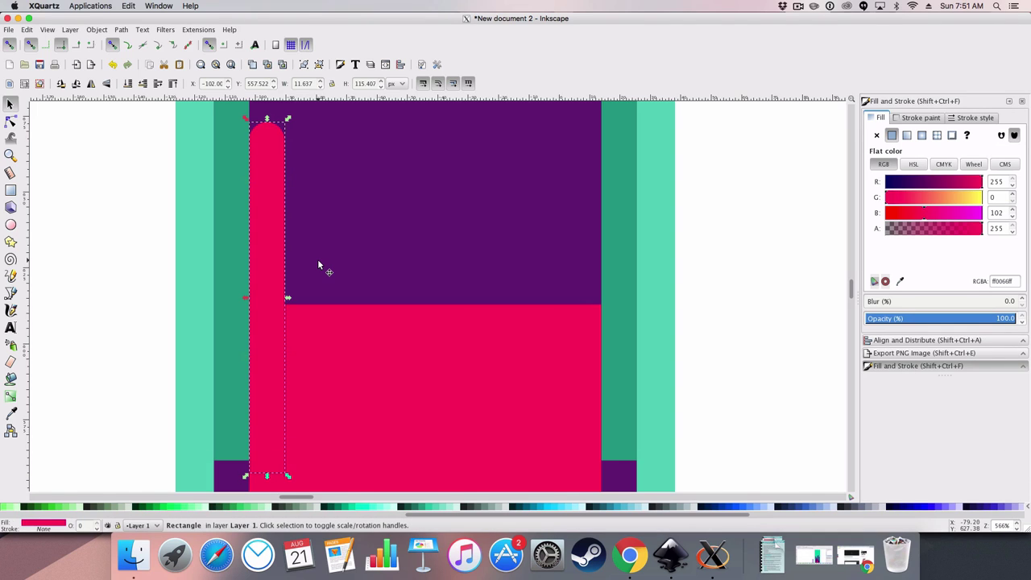
Step: Duplicate the rounded pink finger repeatedly, placing copies side by side across the purple area
key(ctrl+d)
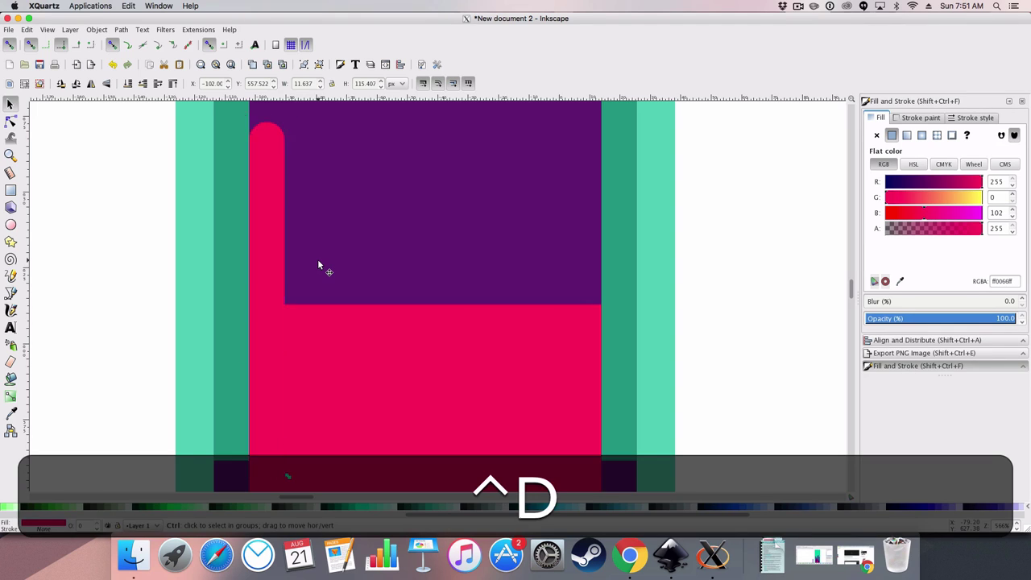
drag(279, 223, 593, 213)
key(ctrl+d)
key(ctrl+d)
key(ctrl+d)
key(ctrl+d)
key(ctrl+d)
key(ctrl+d)
key(ctrl+d)
key(ctrl+d)
click(736, 214)
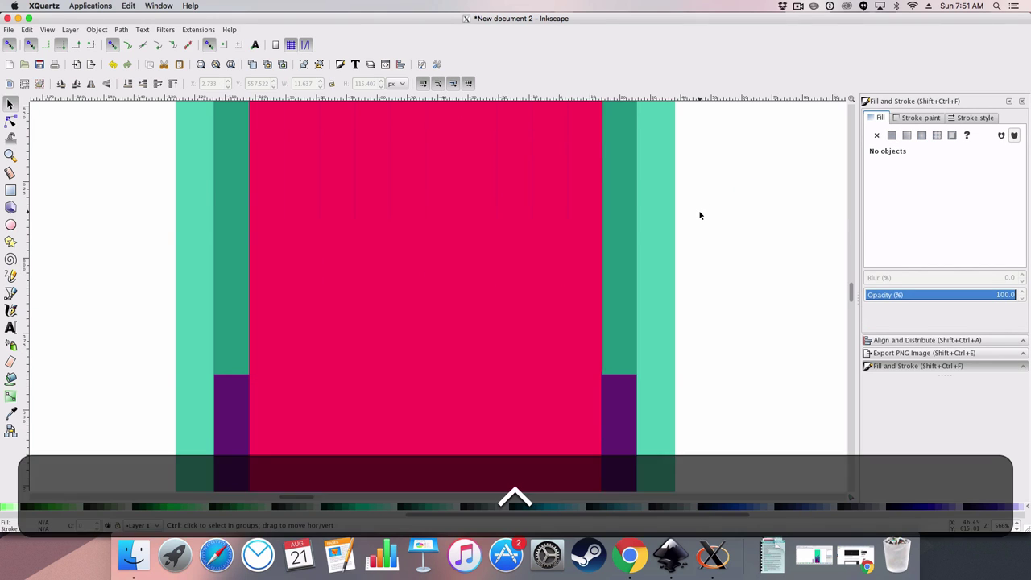
ctrl+scroll(700, 215, down, 4)
scroll(701, 215, up, 3)
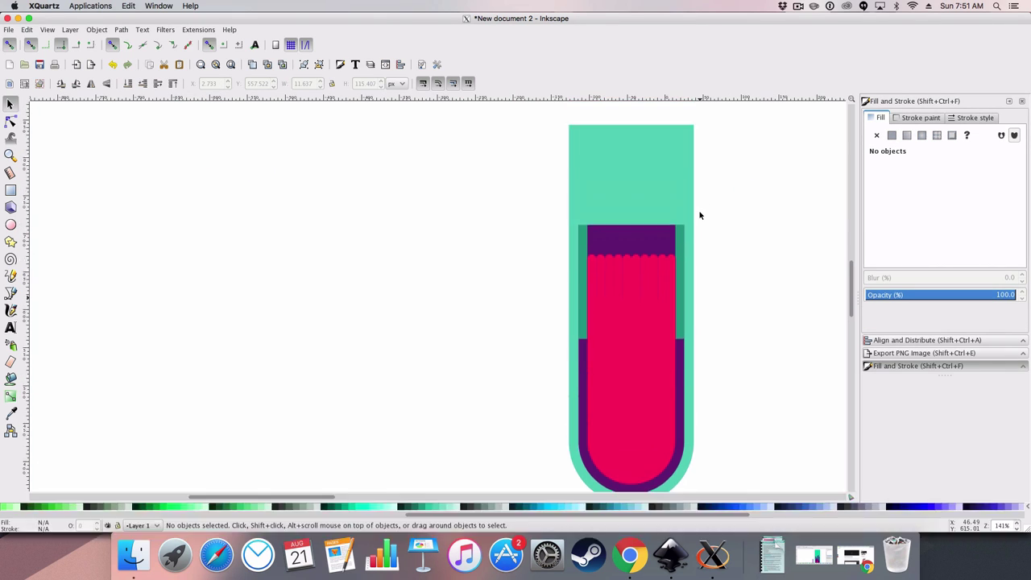
scroll(700, 215, down, 2)
ctrl+scroll(625, 273, up, 2)
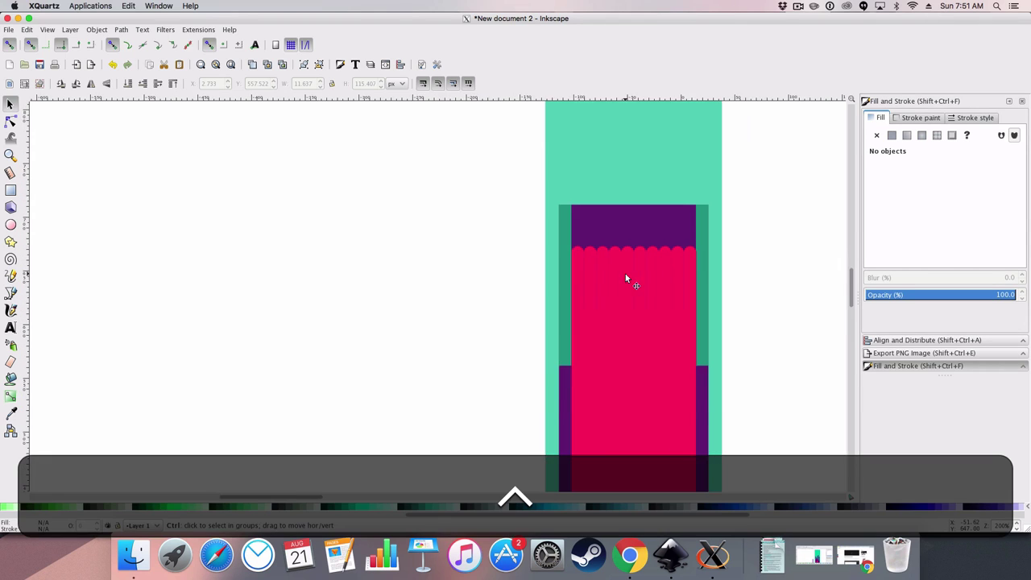
Step: Union the pink fingers and the large pink rectangle into one path via Path > Union
ctrl+click(560, 281)
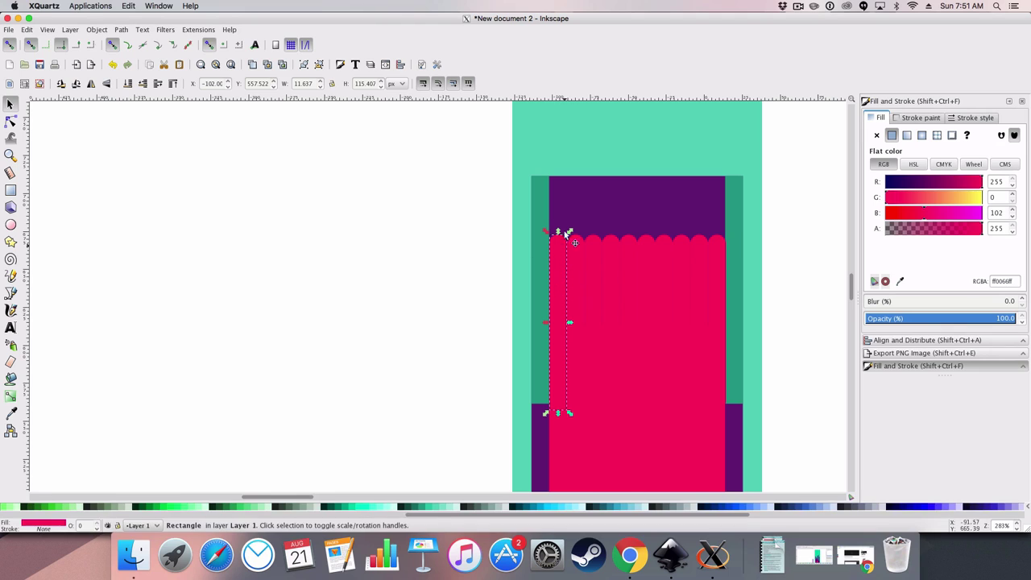
key(shift)
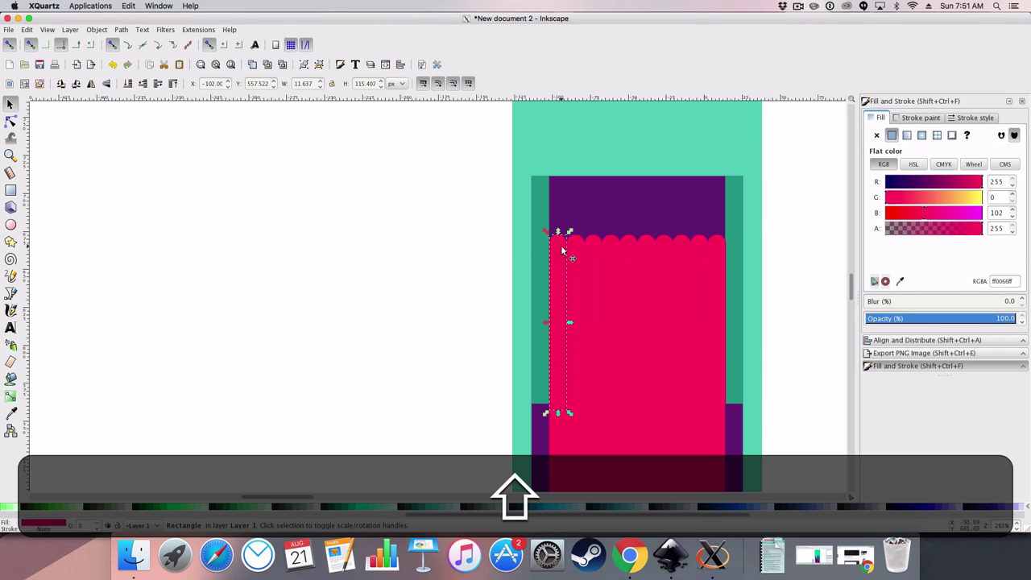
shift+click(593, 244)
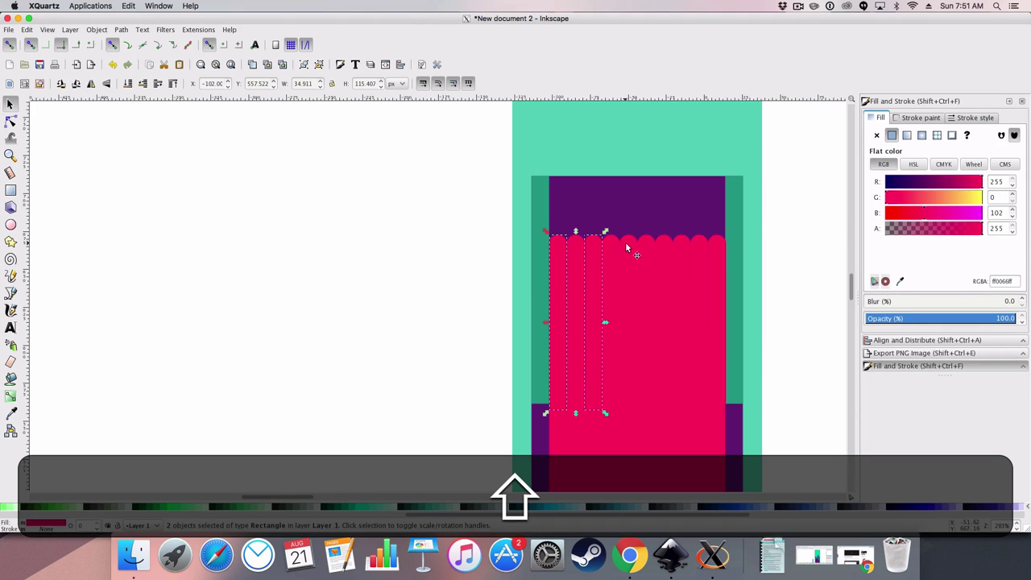
shift+click(666, 243)
shift+click(697, 244)
shift+click(628, 439)
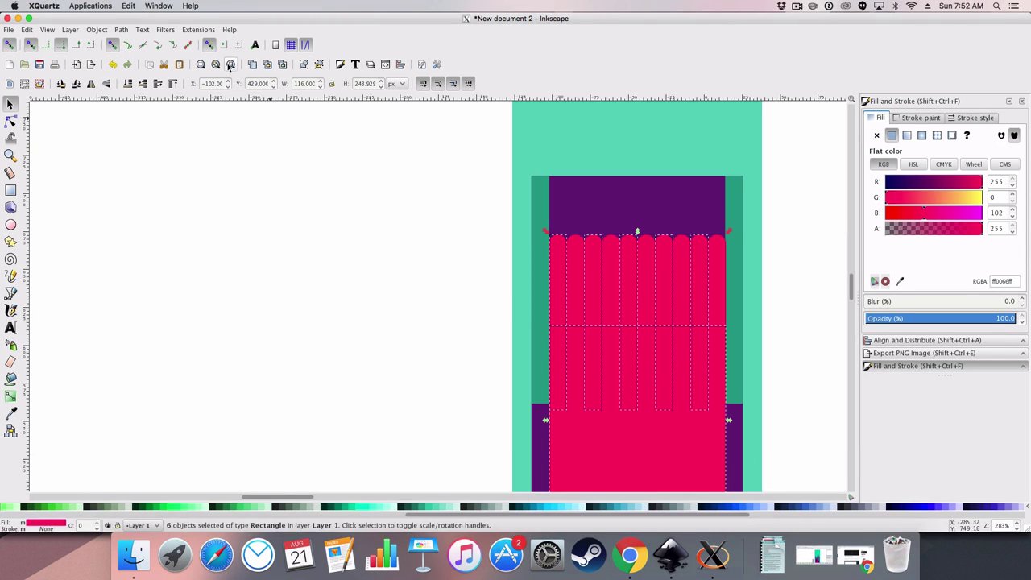
key(ctrl+equal)
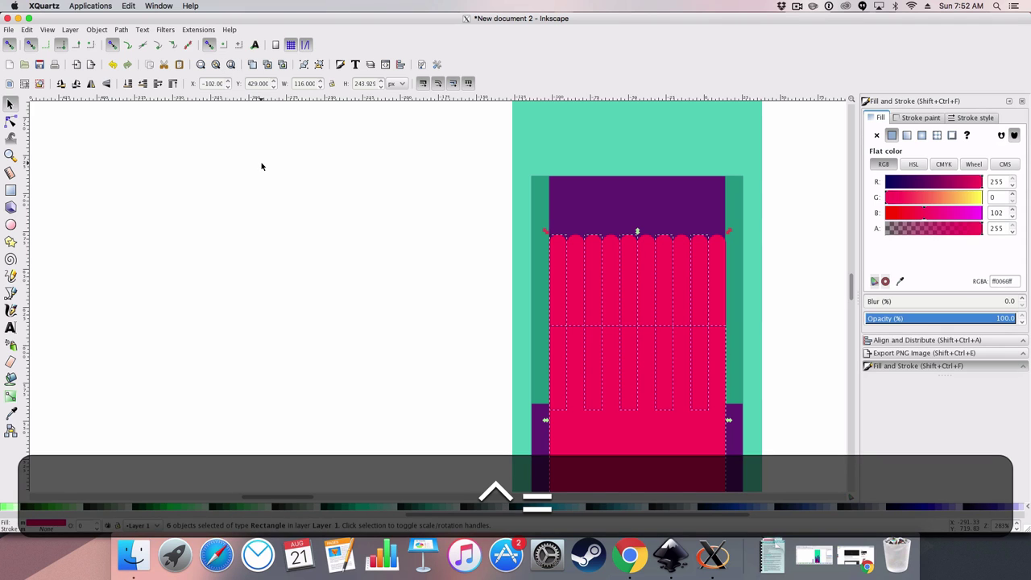
click(121, 30)
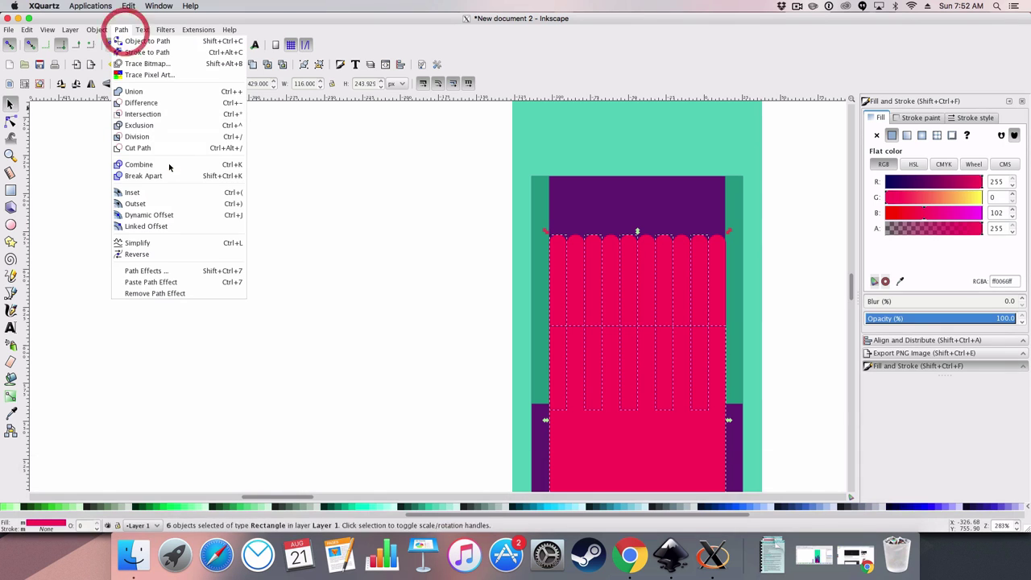
click(170, 94)
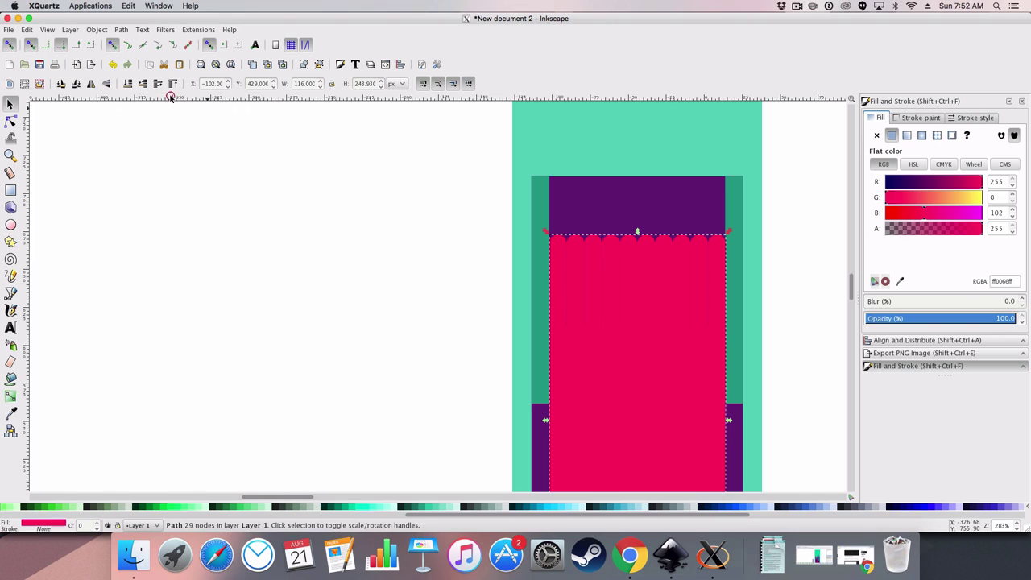
click(274, 354)
scroll(340, 349, down, 5)
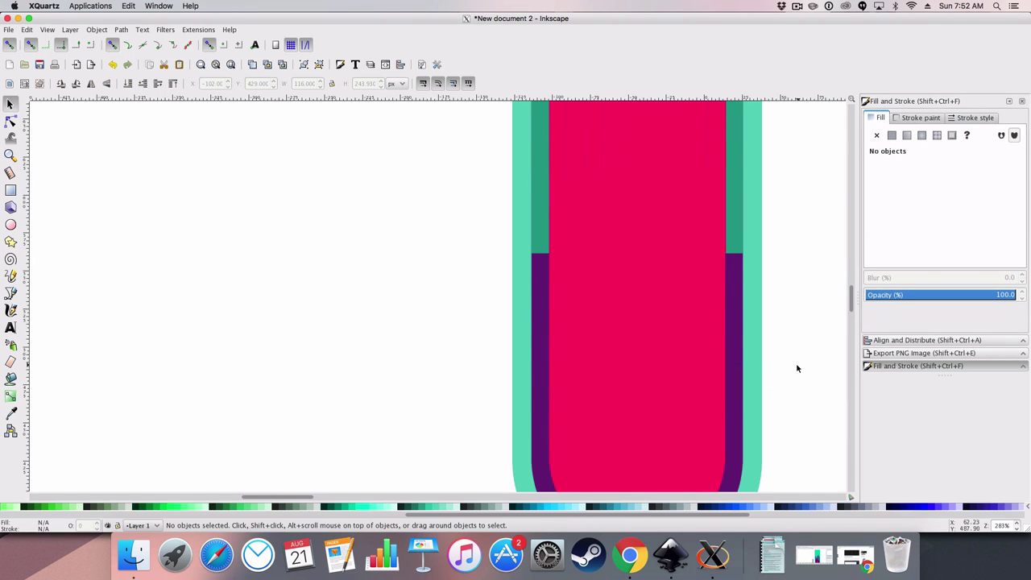
scroll(797, 368, up, 3)
Step: Cut four hidden strips out of the pink path with Path > Difference (Ctrl+-)
click(697, 191)
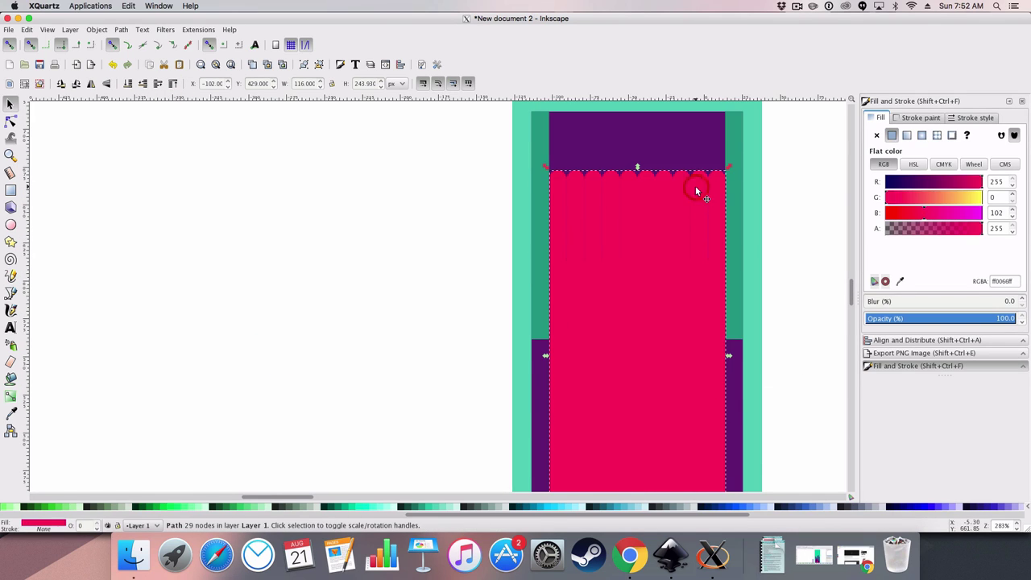
ctrl+shift+click(562, 188)
key(ctrl+minus)
ctrl+click(595, 189)
shift+click(594, 190)
key(ctrl+minus)
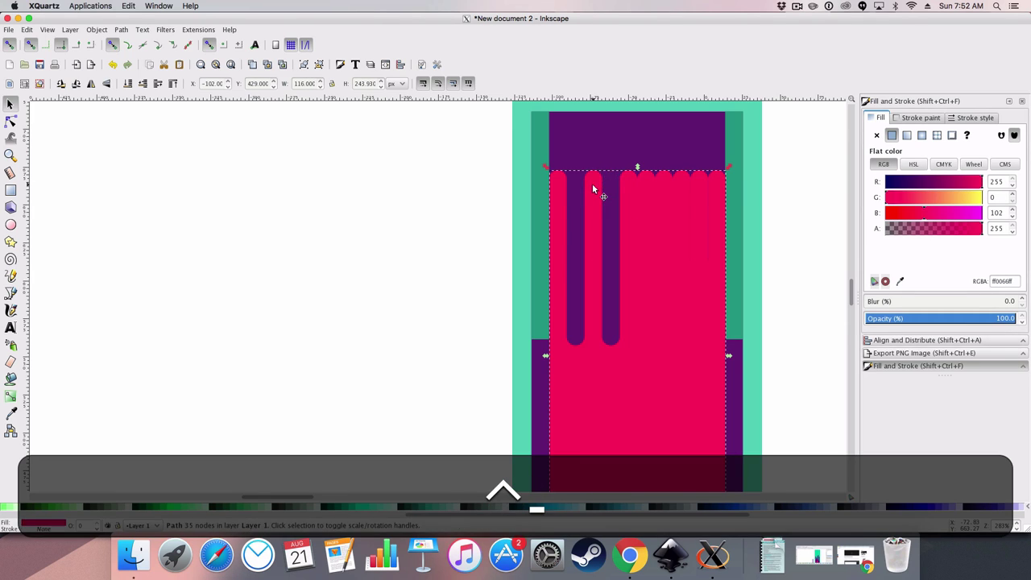
ctrl+click(645, 184)
shift+click(629, 189)
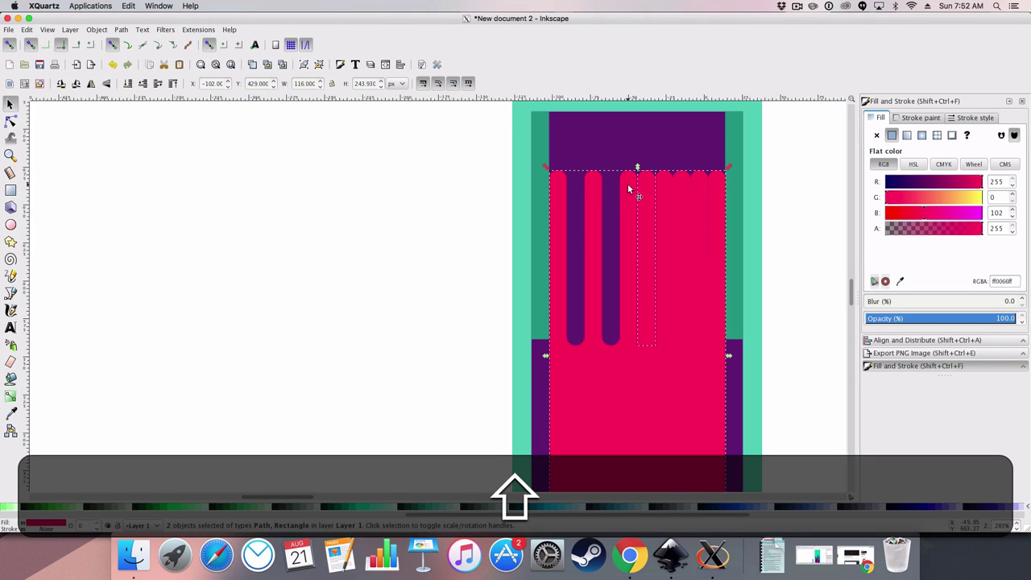
key(ctrl+minus)
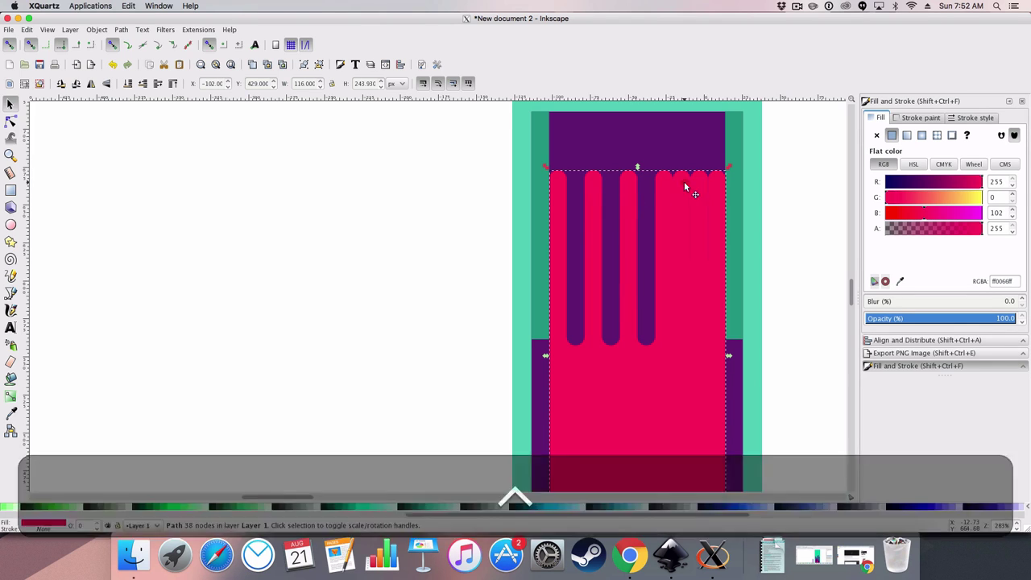
ctrl+click(684, 181)
shift+click(663, 193)
key(ctrl+minus)
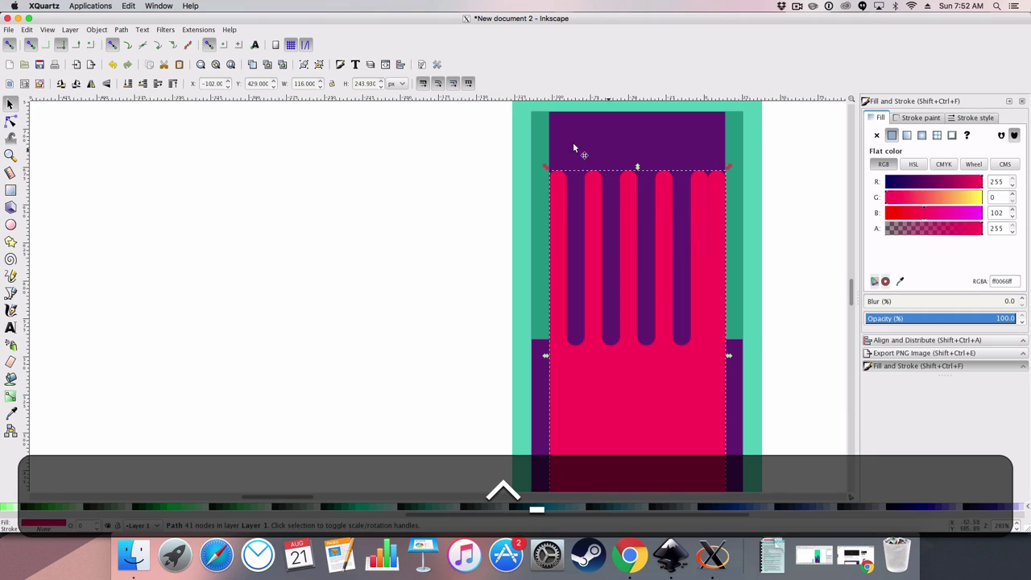
Step: Select the narrow rectangle at the right edge, then the whole pink finger shape
click(121, 29)
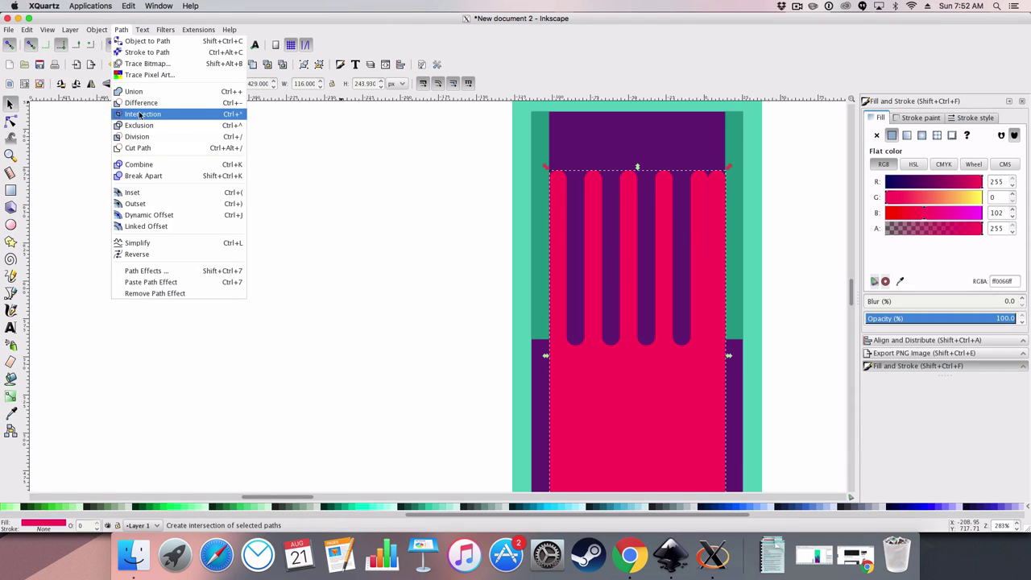
click(705, 192)
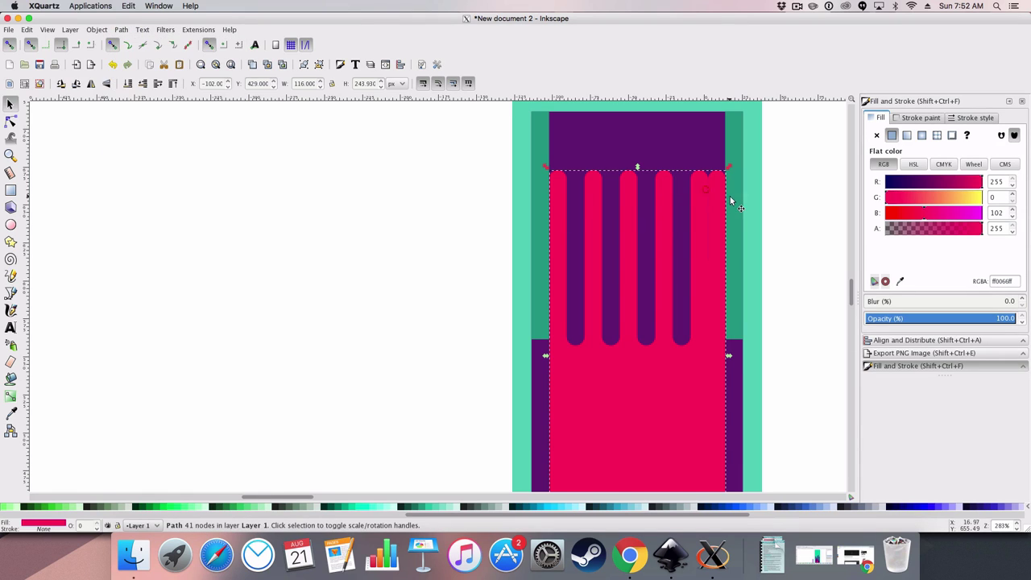
click(720, 193)
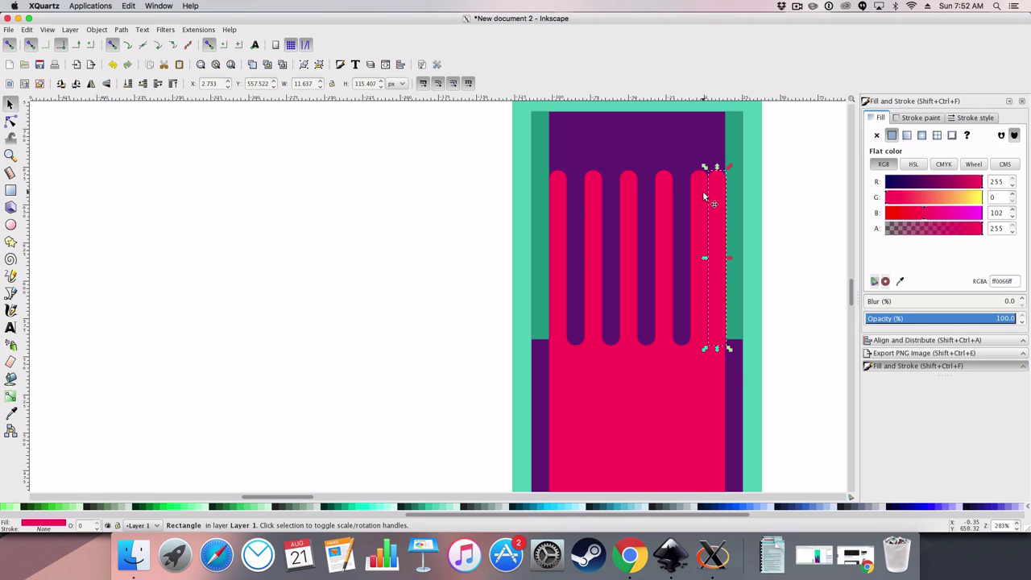
scroll(703, 197, down, 6)
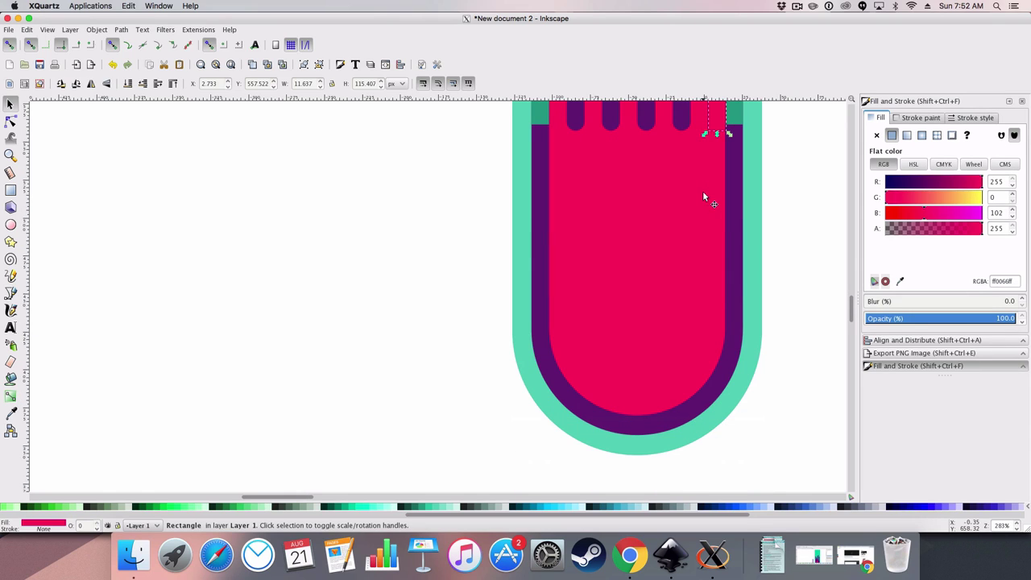
scroll(704, 197, up, 6)
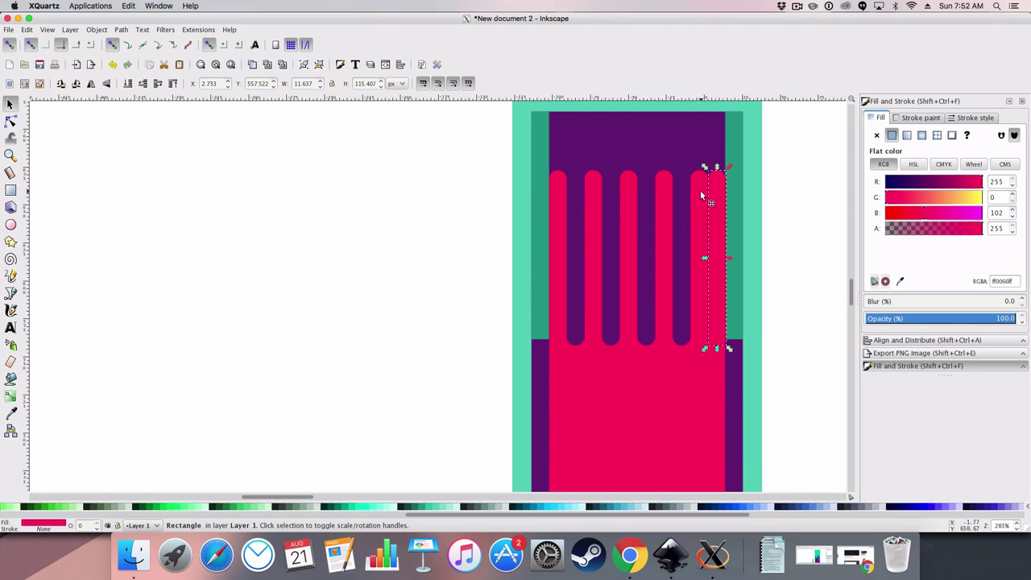
click(700, 192)
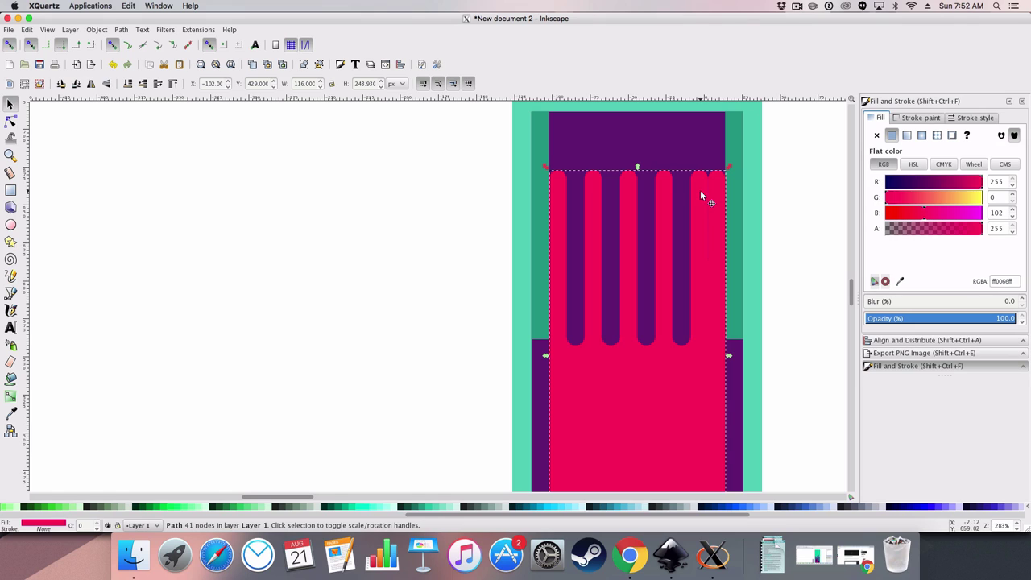
Step: Move the narrow right pink rectangle aside, then undo to put it back in its slot
click(444, 202)
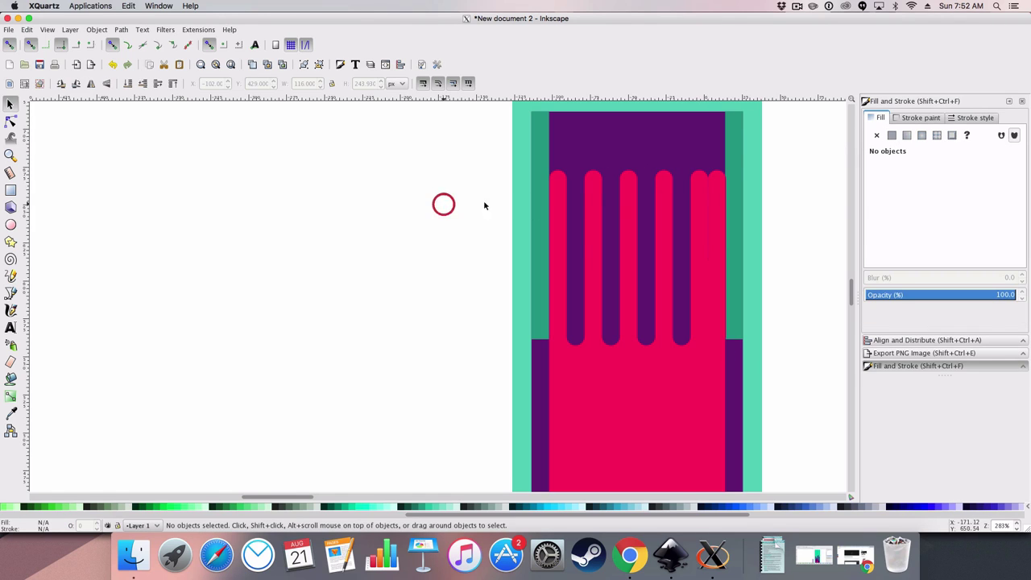
click(710, 226)
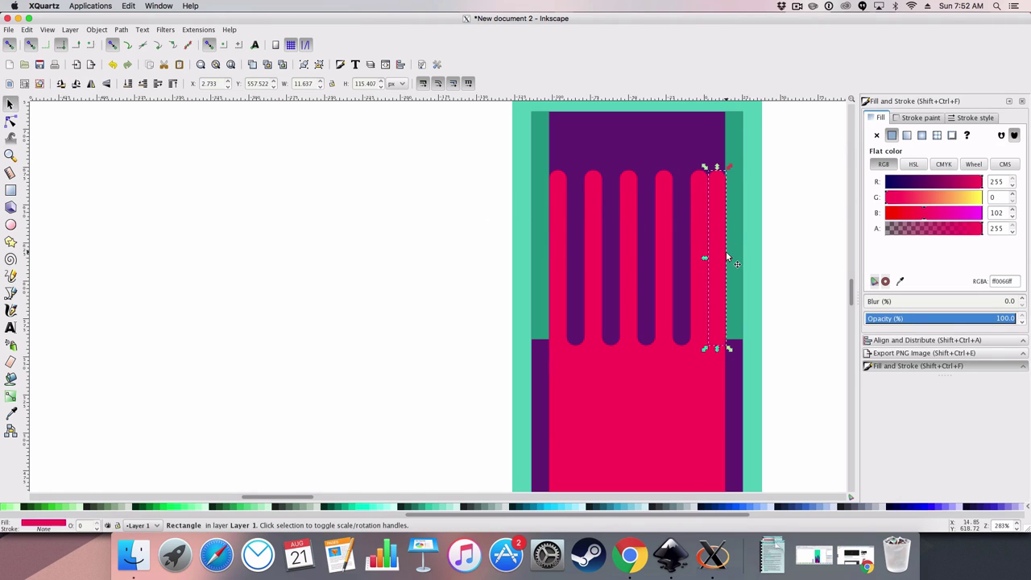
drag(722, 253, 771, 248)
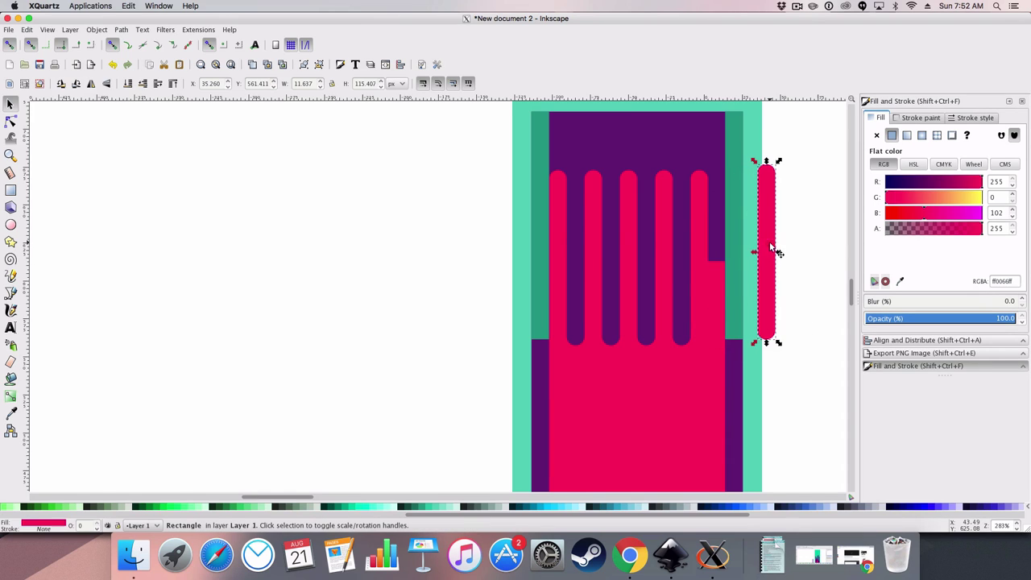
click(722, 280)
key(ctrl+z)
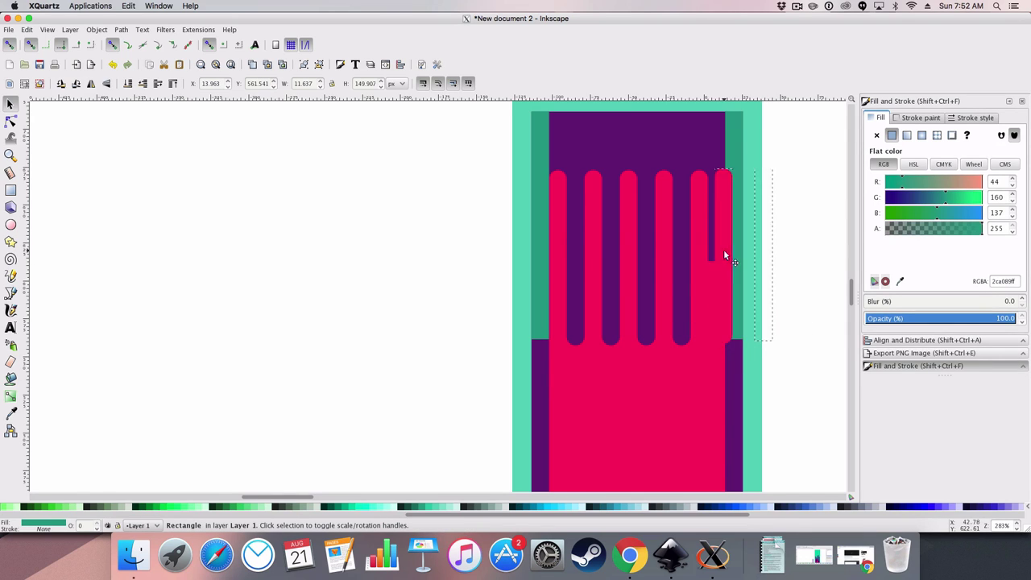
Step: Undo the finger cutouts and merge, and delete the narrow pink rectangle at the right
click(701, 187)
key(ctrl)
key(ctrl+z)
key(ctrl+z)
key(ctrl+z)
key(ctrl+z)
key(ctrl+z)
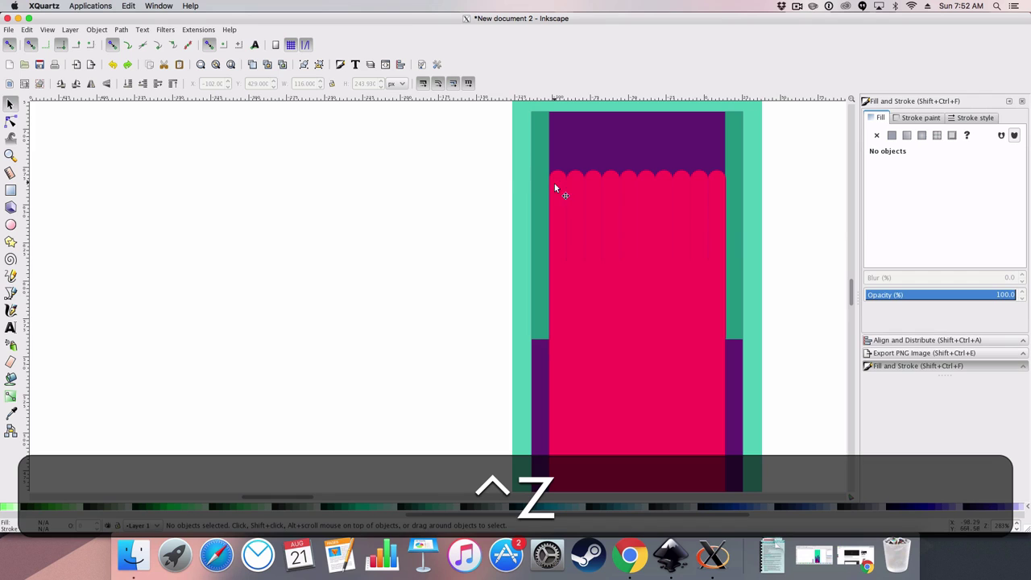
click(555, 187)
click(714, 203)
key(BackSpace)
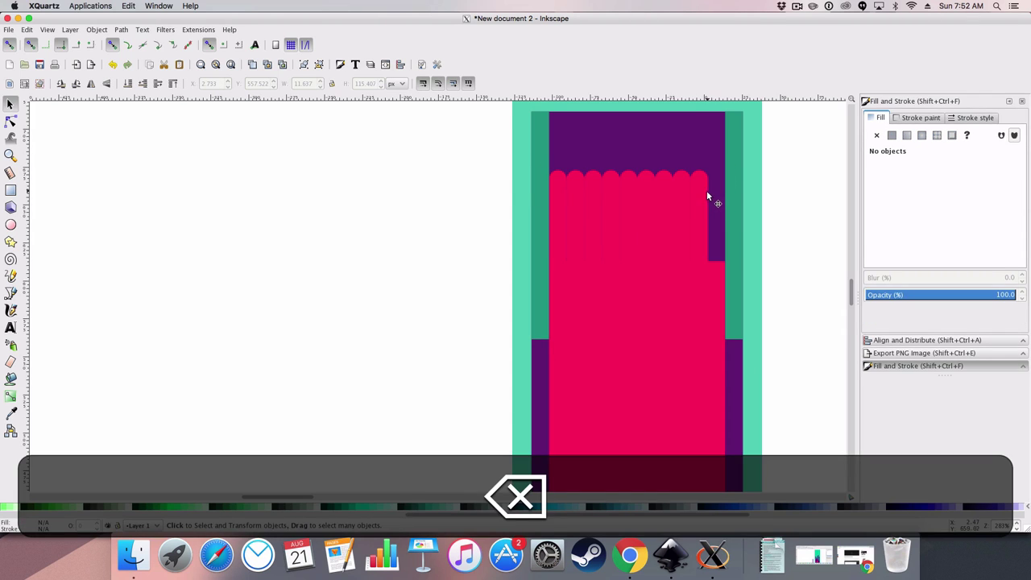
click(693, 189)
shift+click(696, 187)
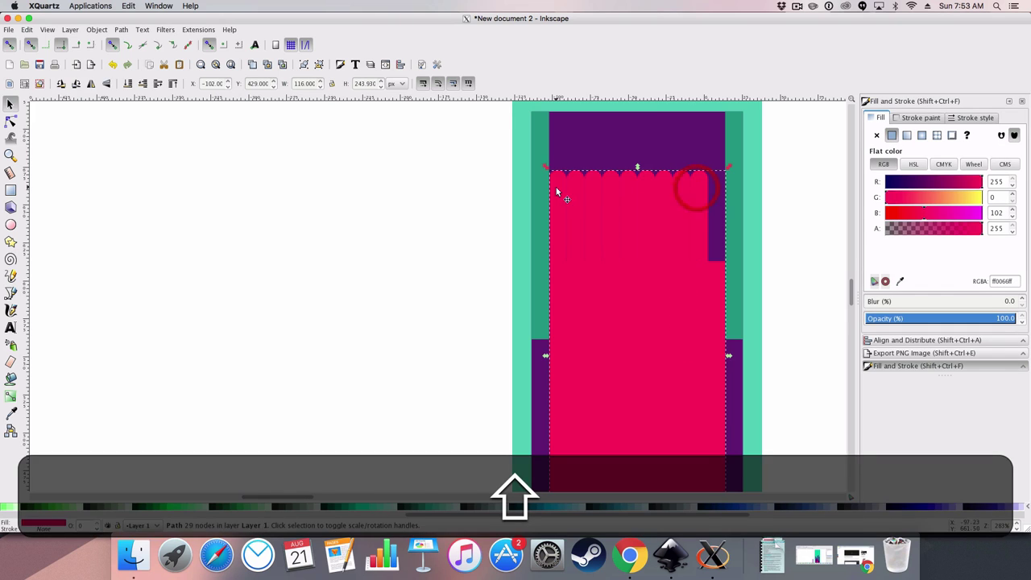
key(ctrl+z)
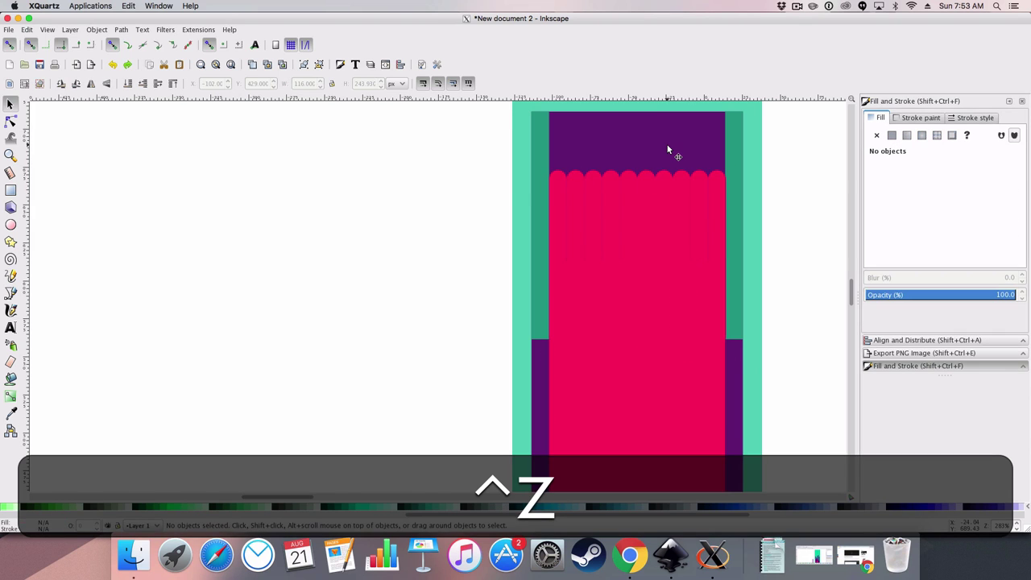
key(ctrl+z)
key(ctrl+z)
key(ctrl+z)
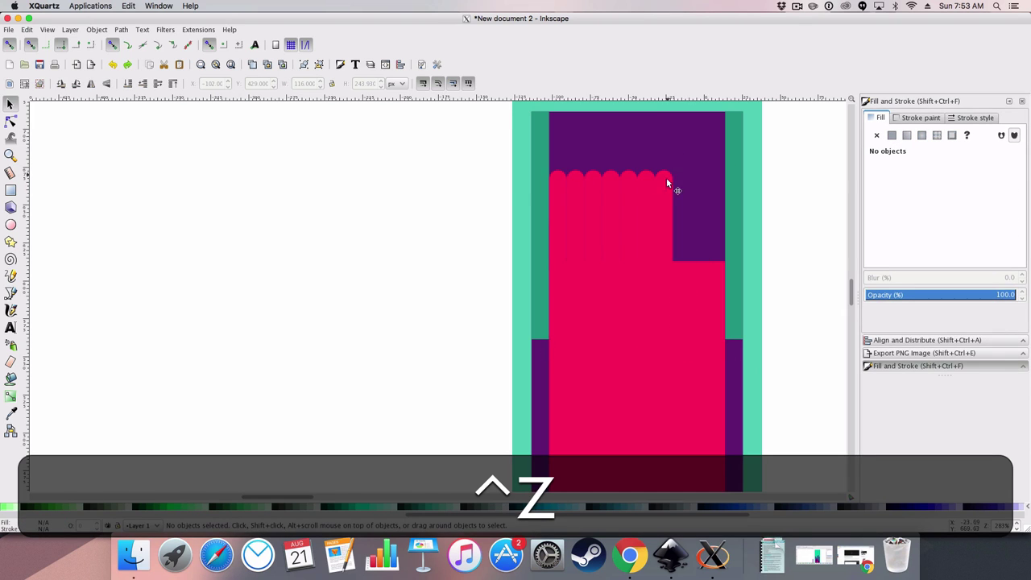
Step: Duplicate two pink strips and shift them right over the purple area, discarding an extra rectangle copy
click(665, 181)
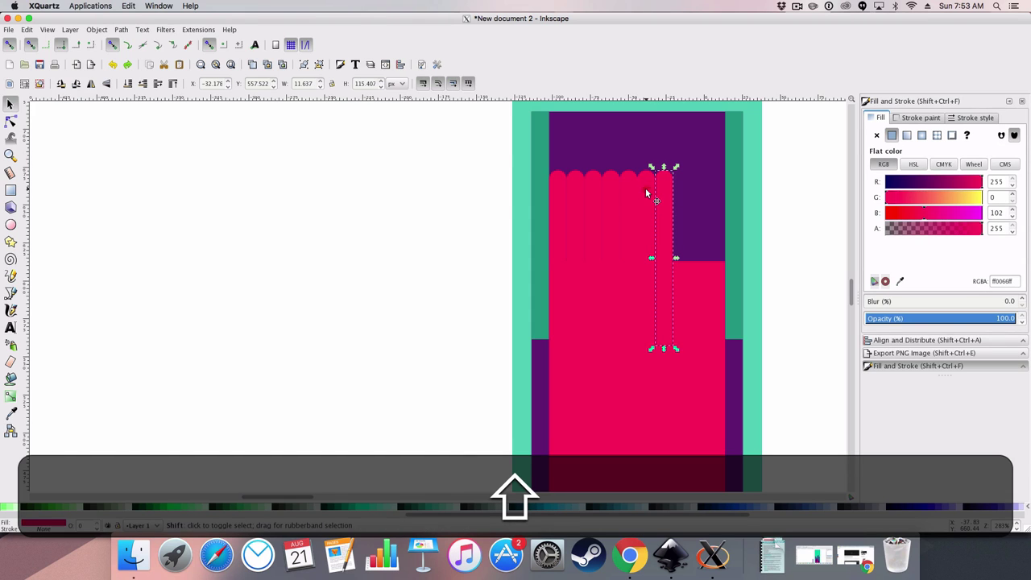
shift+click(646, 188)
key(ctrl+d)
drag(646, 187, 689, 193)
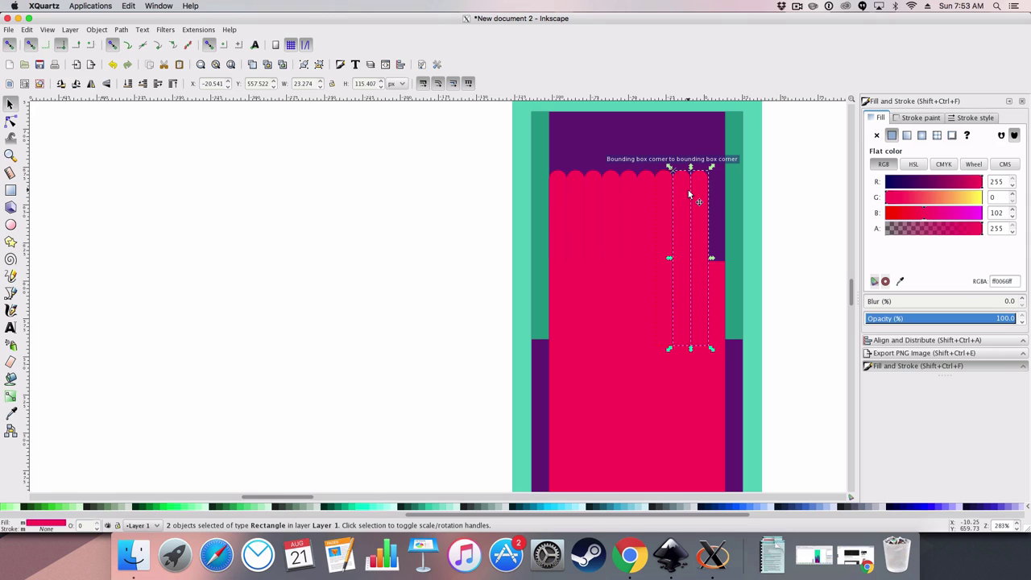
click(799, 213)
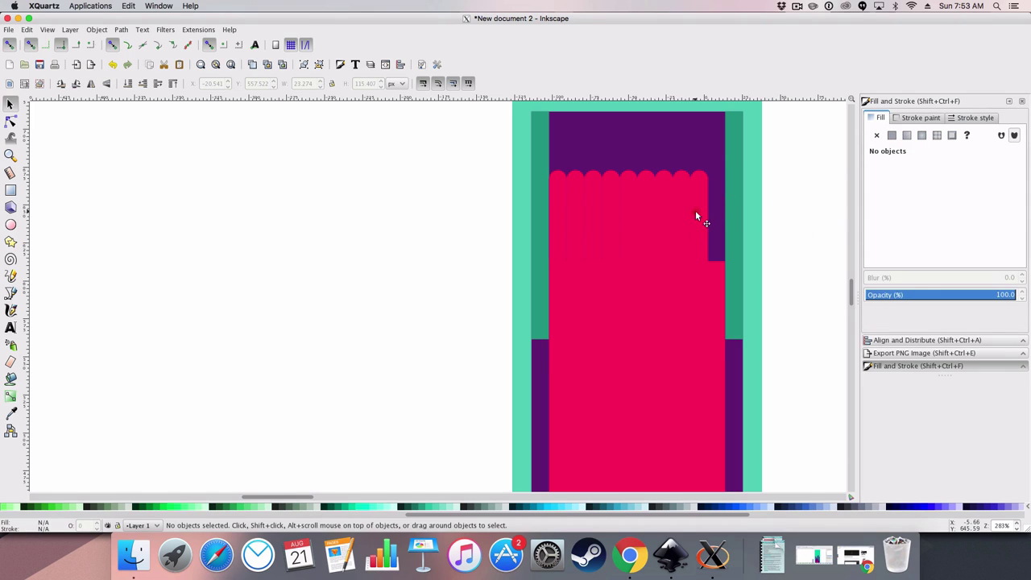
click(697, 216)
key(ctrl+d)
drag(698, 216, 718, 209)
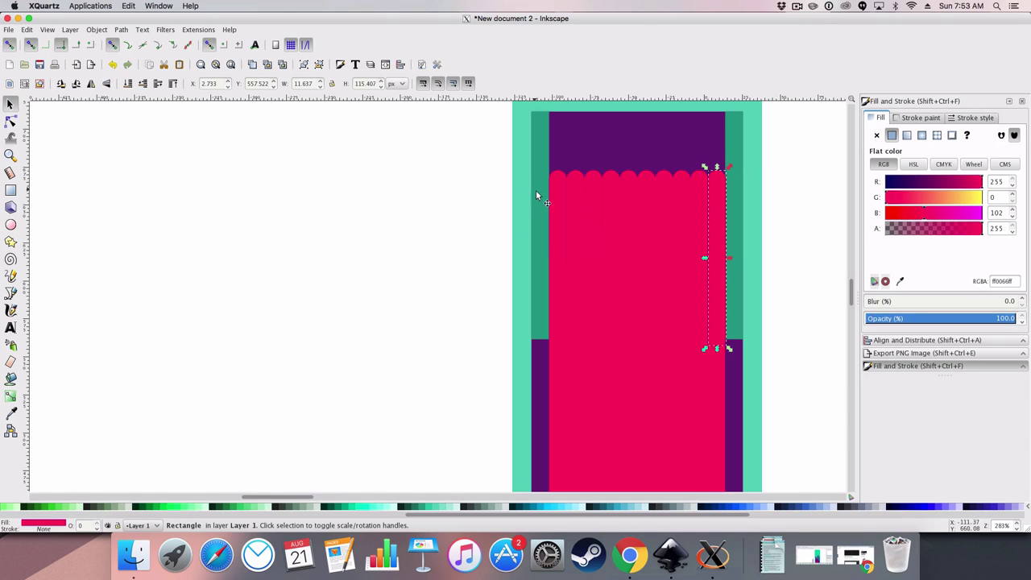
key(BackSpace)
Step: Select all the rounded pink strips and widen them to reach the panel's right inner edge
click(701, 185)
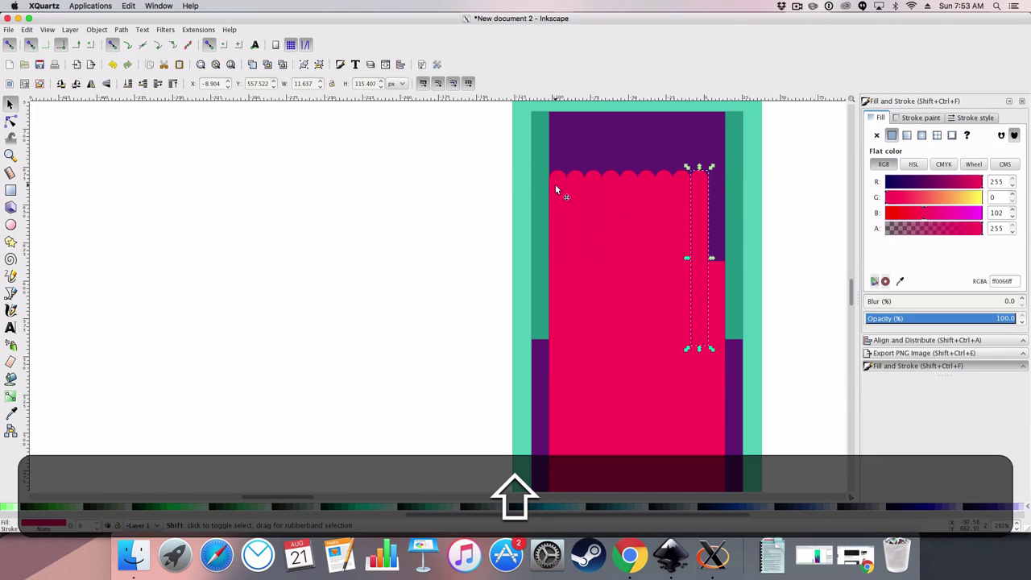
shift+click(556, 185)
shift+click(580, 179)
shift+click(581, 194)
shift+click(612, 191)
shift+click(628, 189)
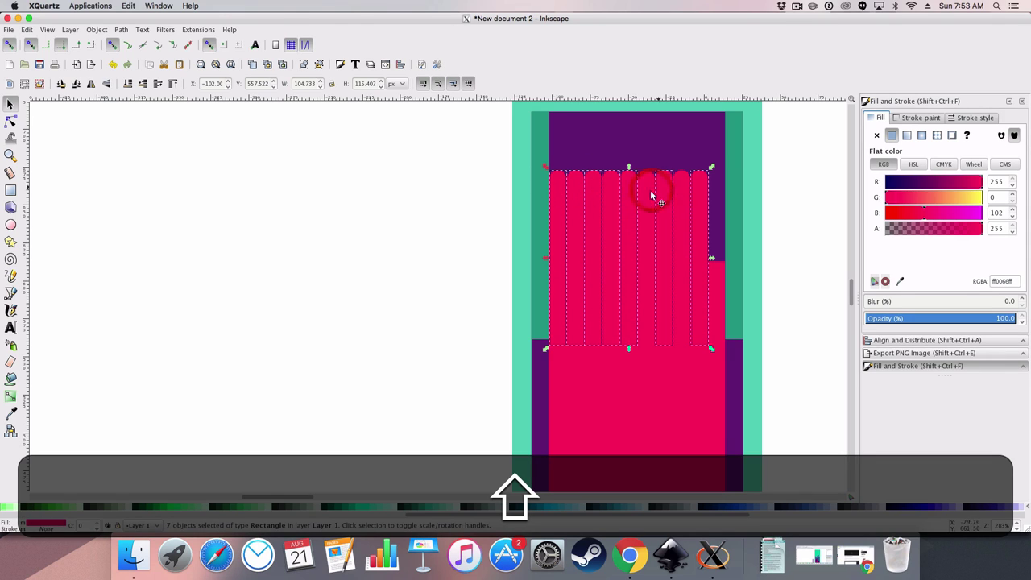
shift+click(647, 191)
shift+click(665, 191)
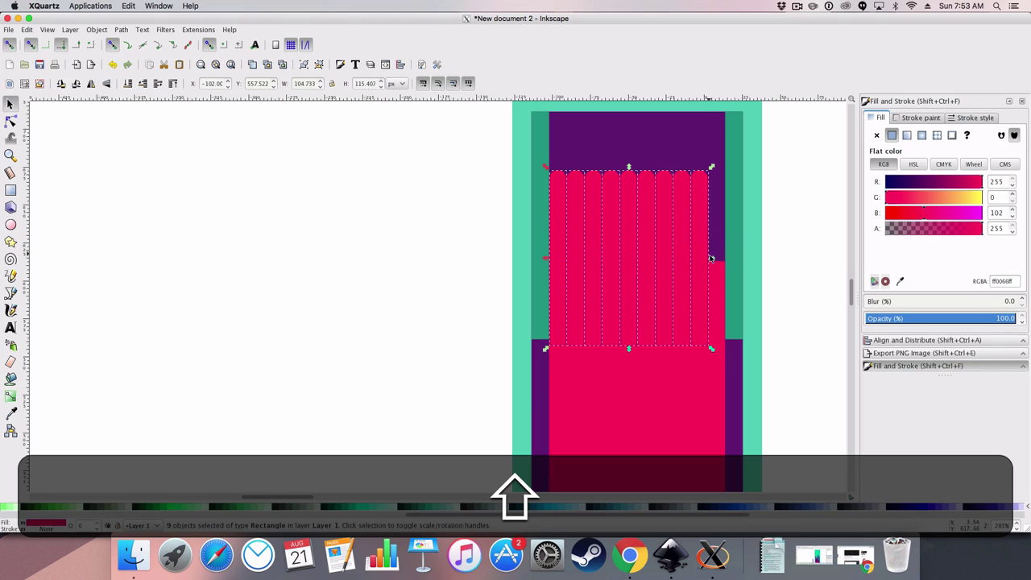
drag(711, 259, 728, 264)
Step: Put a spare copy of the rightmost pink strip outside the capsule and delete a stray narrow rectangle
click(793, 226)
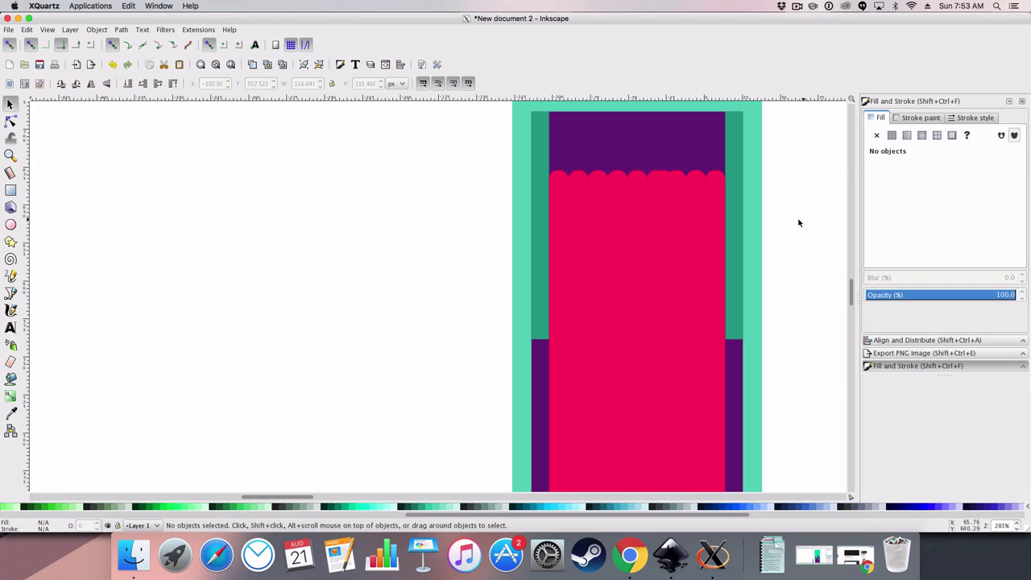
click(719, 197)
key(ctrl+d)
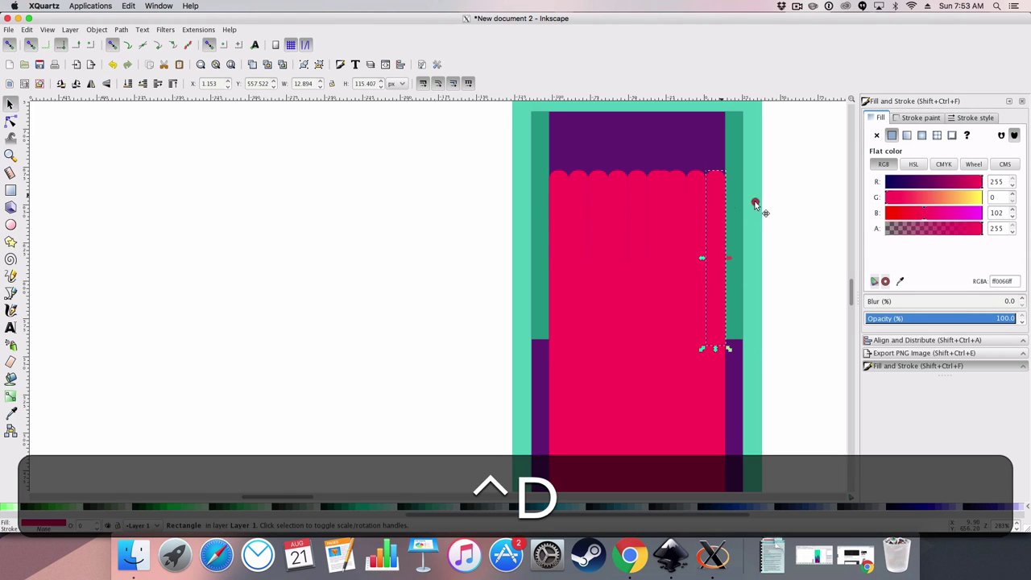
drag(779, 206, 794, 216)
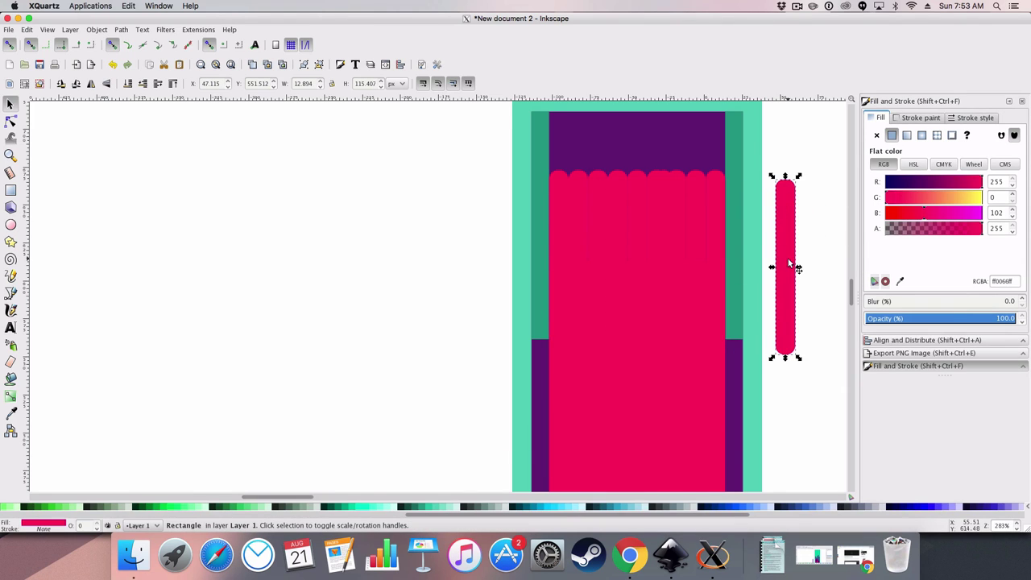
scroll(789, 264, down, 2)
scroll(790, 264, up, 2)
click(664, 186)
key(BackSpace)
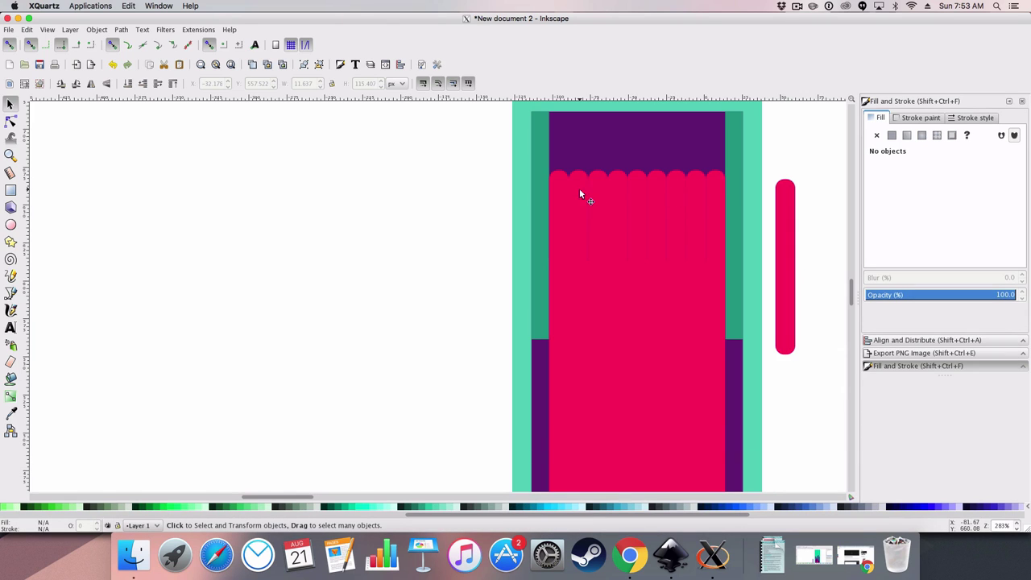
Step: Select all nine pink strips and switch to node editing across them
click(561, 193)
shift+click(577, 189)
shift+click(602, 196)
shift+click(601, 201)
shift+click(641, 200)
shift+click(659, 201)
shift+click(679, 198)
shift+click(697, 197)
shift+click(724, 194)
key(n)
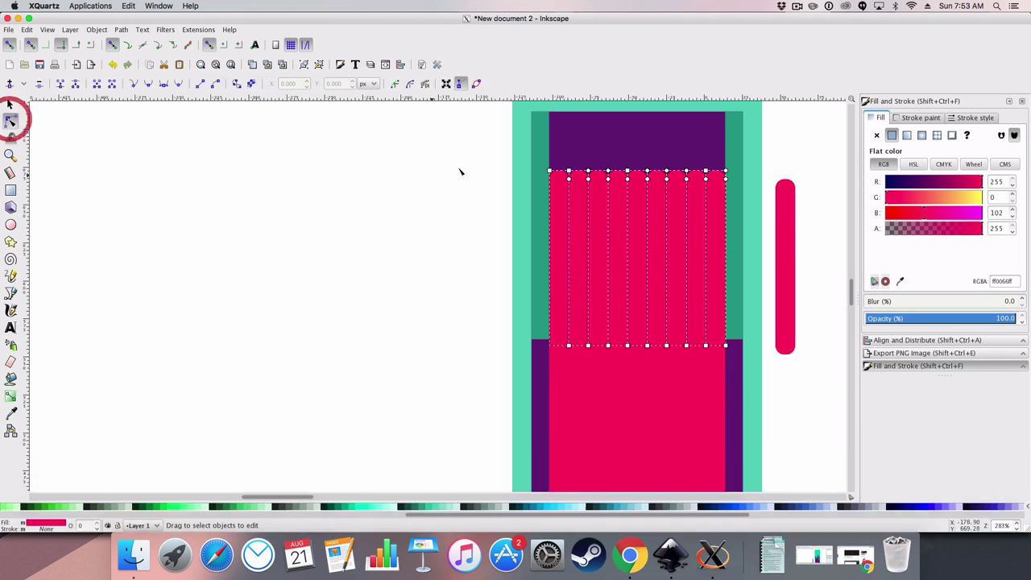
drag(559, 181, 744, 175)
Step: Reselect the strips from right to left and select across their tops
click(720, 187)
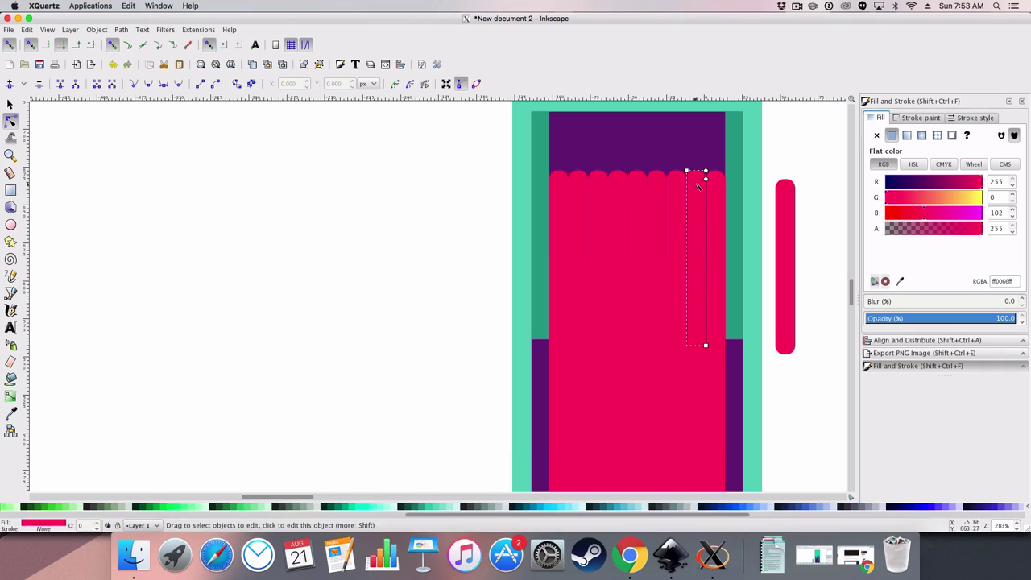
click(698, 179)
shift+click(675, 184)
shift+click(656, 180)
shift+click(636, 189)
shift+click(618, 196)
shift+click(598, 199)
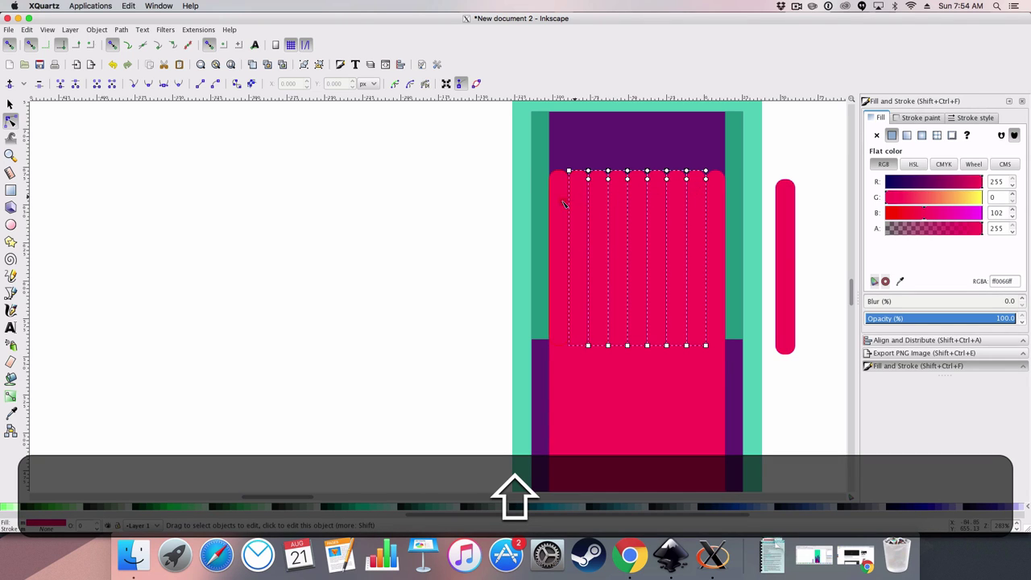
shift+click(570, 183)
drag(580, 187, 698, 177)
Step: Adjust each strip's top rounding in turn so all are even, about 12.9 × 115 px
click(694, 181)
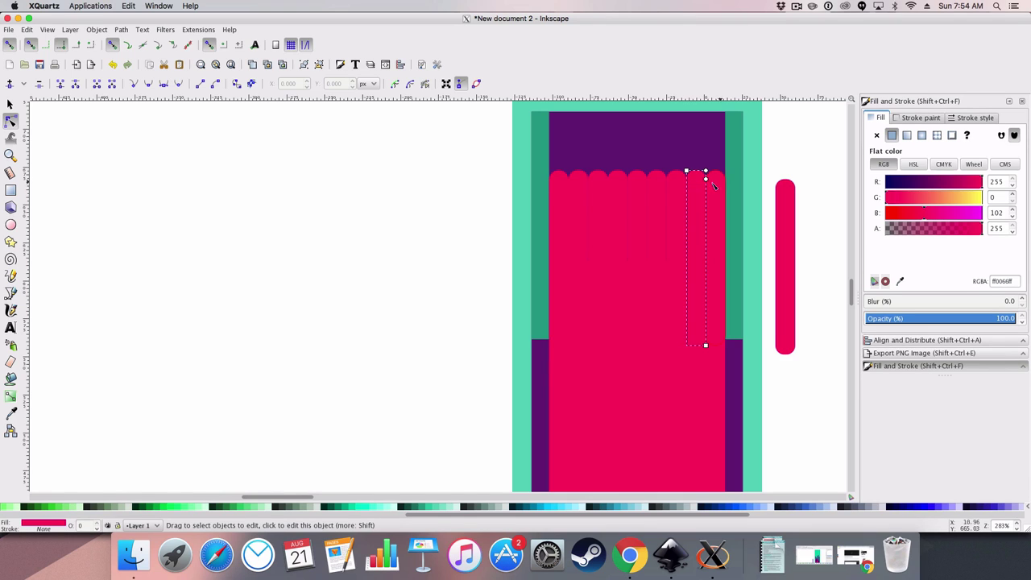
click(683, 188)
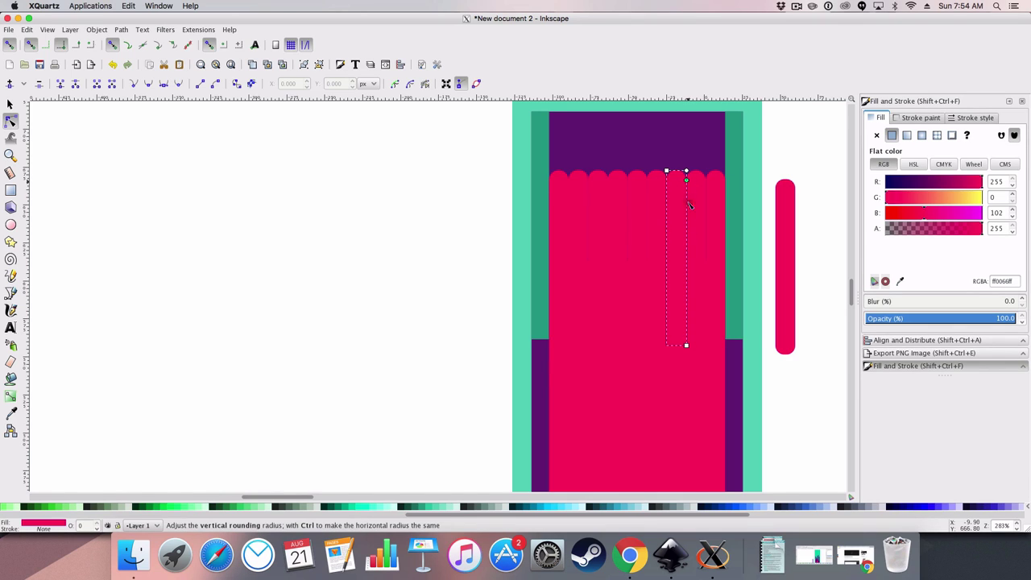
click(683, 244)
click(642, 197)
click(632, 187)
click(613, 184)
click(599, 195)
click(579, 199)
click(563, 192)
Step: Union the four pink strips and the large lower pink block into one path
click(9, 104)
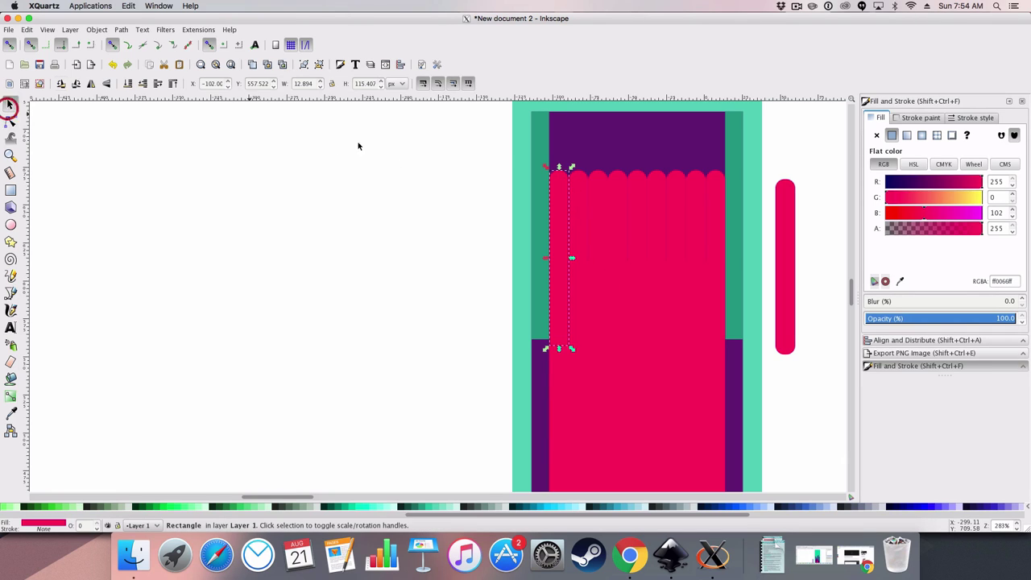
shift+click(598, 195)
shift+click(639, 193)
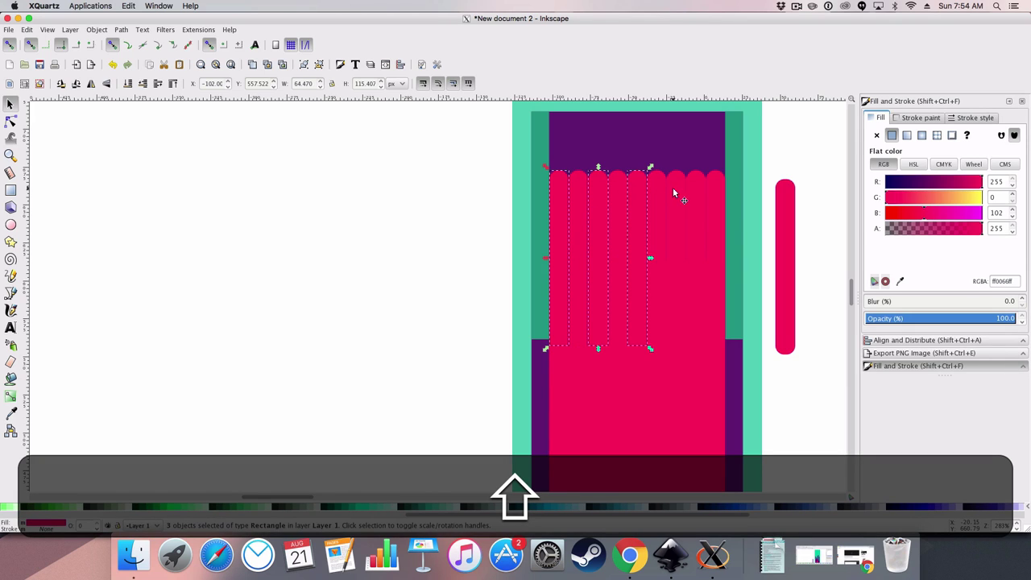
shift+click(677, 190)
shift+click(716, 189)
shift+click(616, 373)
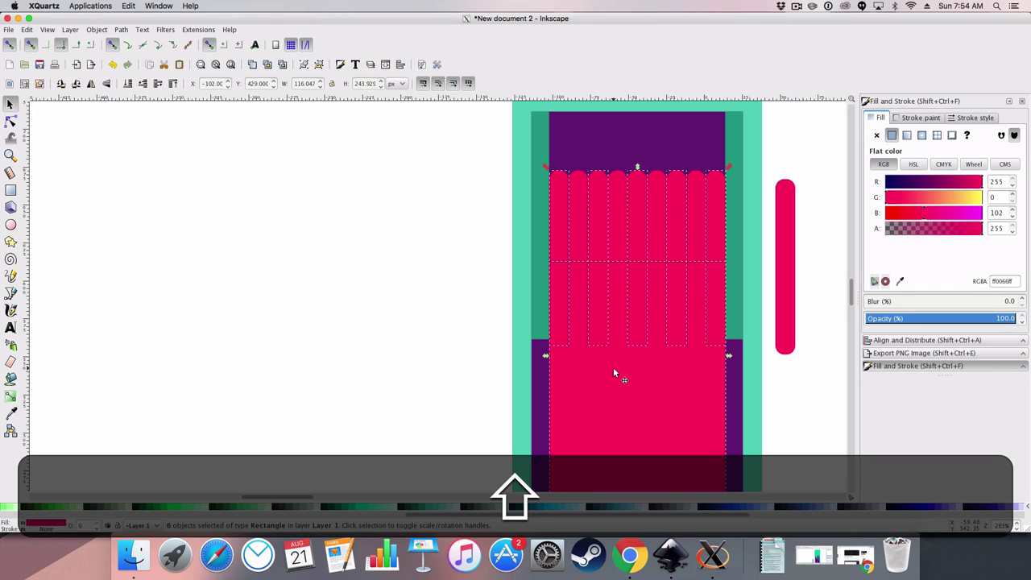
key(ctrl+shift+equal)
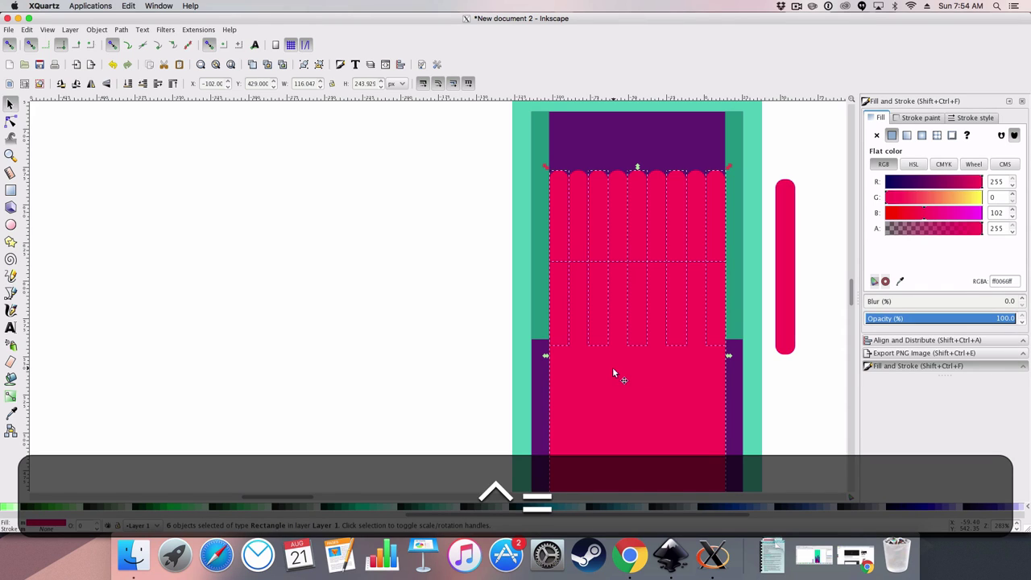
click(133, 30)
mouse_move(121, 30)
click(134, 92)
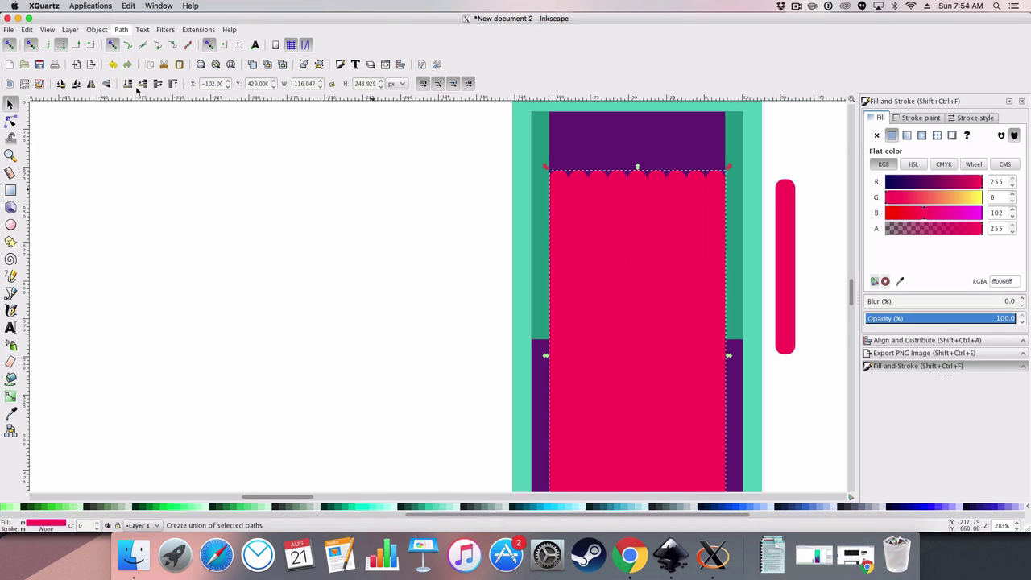
Step: Subtract four narrow strips from the merged pink shape, cutting purple gaps between fingers
click(574, 183)
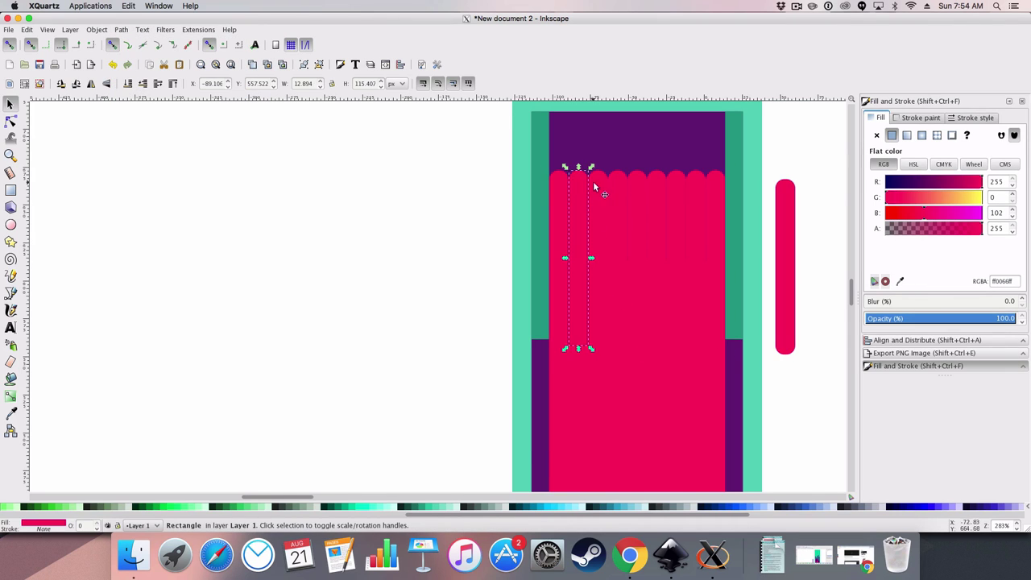
shift+click(601, 180)
key(ctrl+minus)
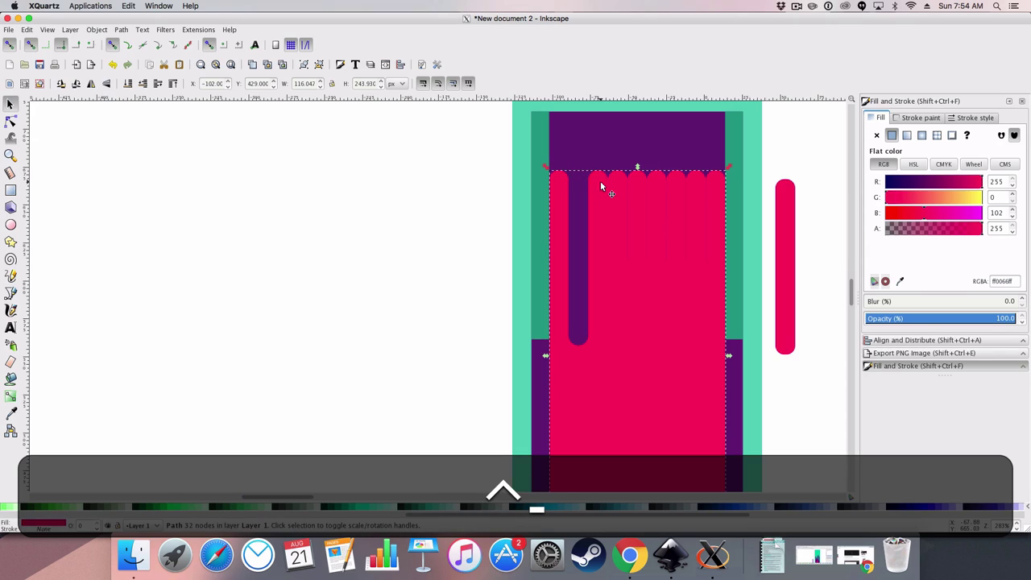
click(616, 180)
shift+click(596, 180)
key(ctrl+minus)
click(658, 183)
shift+click(635, 190)
key(ctrl+minus)
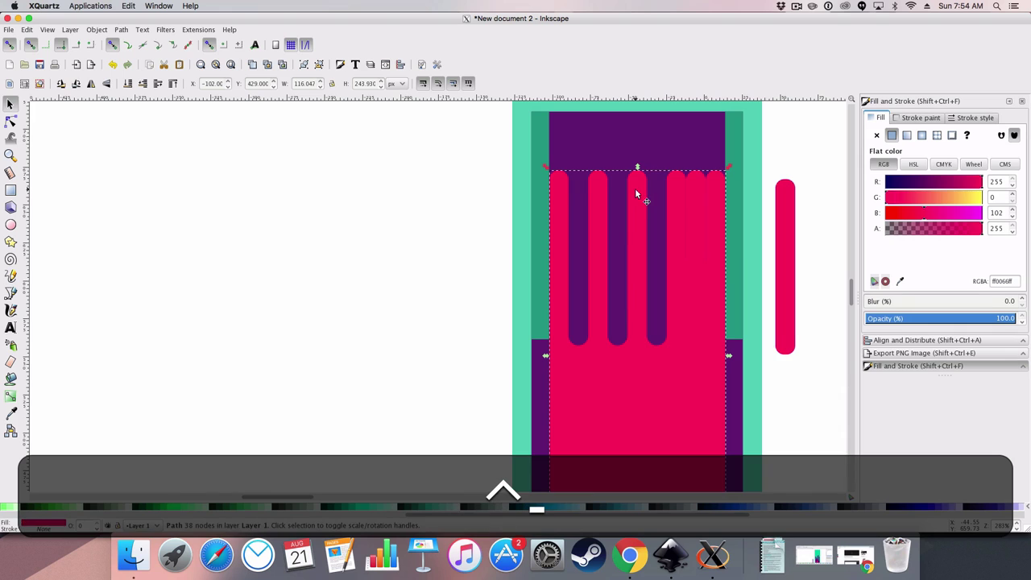
click(695, 186)
shift+click(677, 190)
key(ctrl+minus)
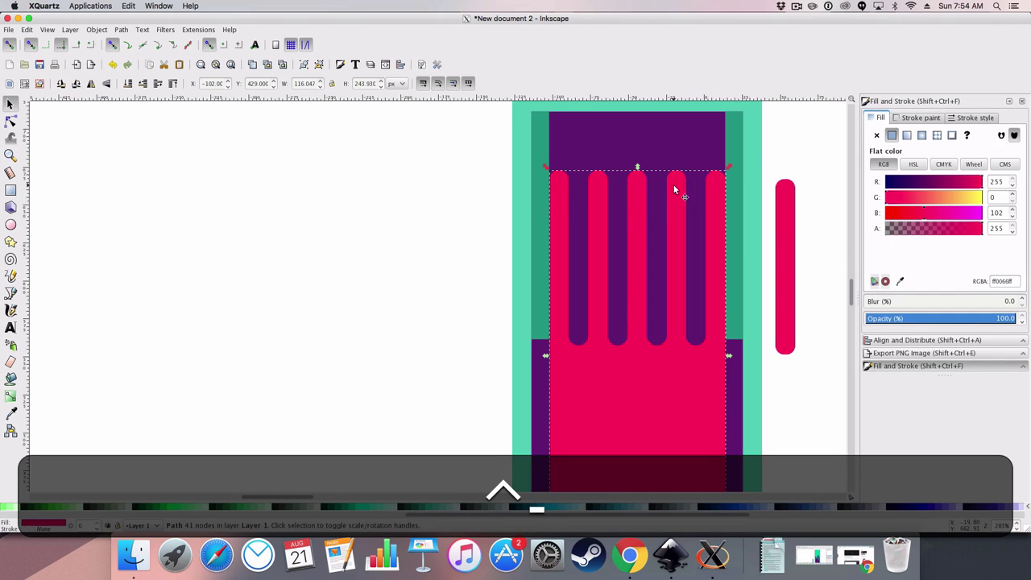
click(758, 150)
scroll(750, 156, down, 8)
scroll(750, 155, up, 10)
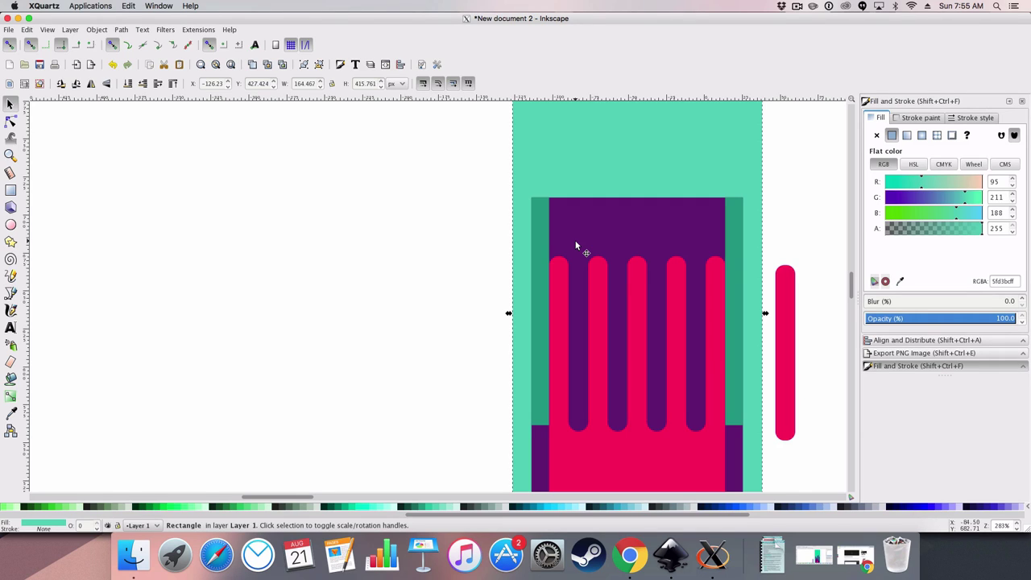
click(577, 246)
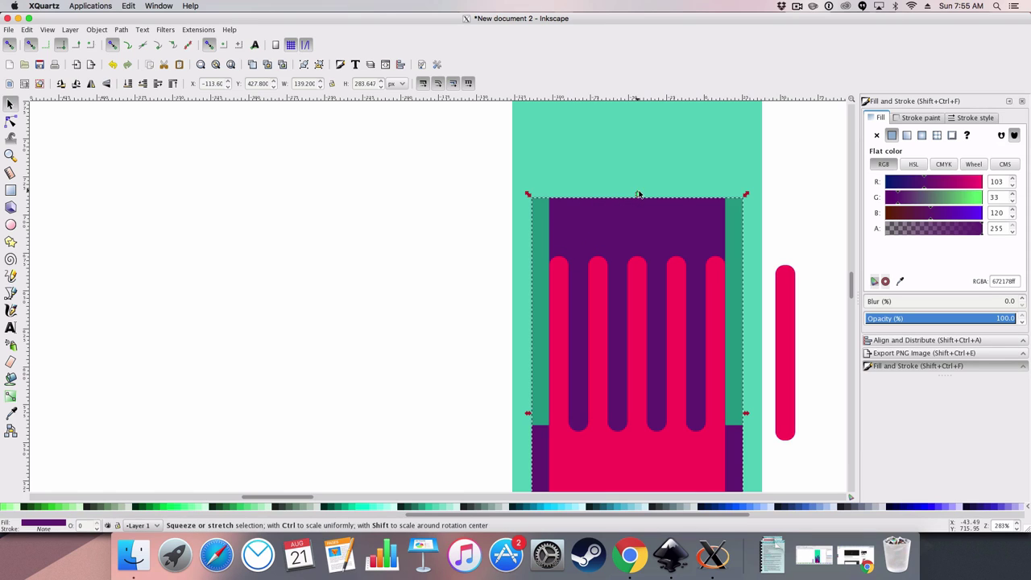
Step: Stretch the purple panel upward and move the spare pill to the fingers' left edge
drag(638, 194, 649, 128)
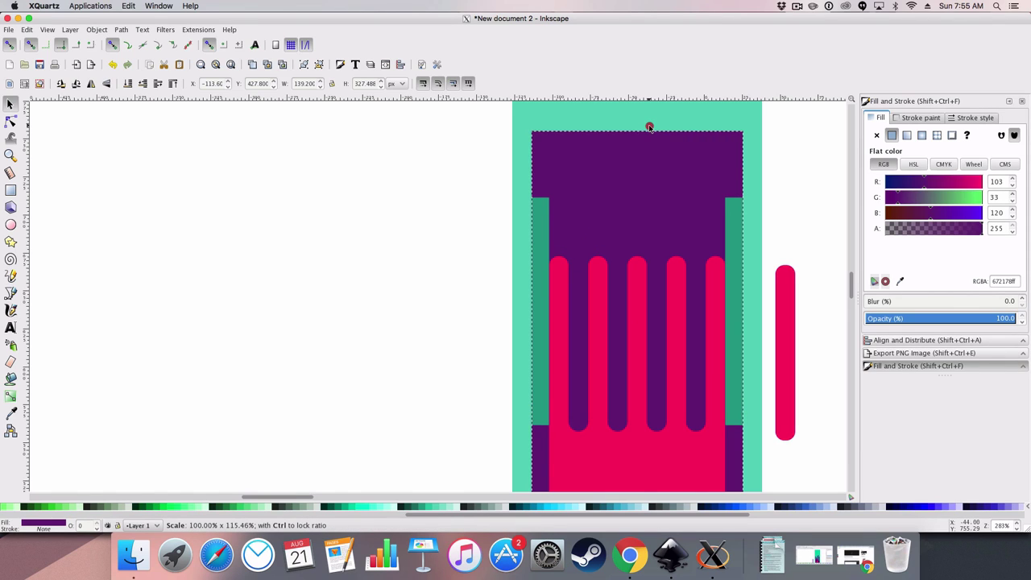
drag(793, 303, 564, 295)
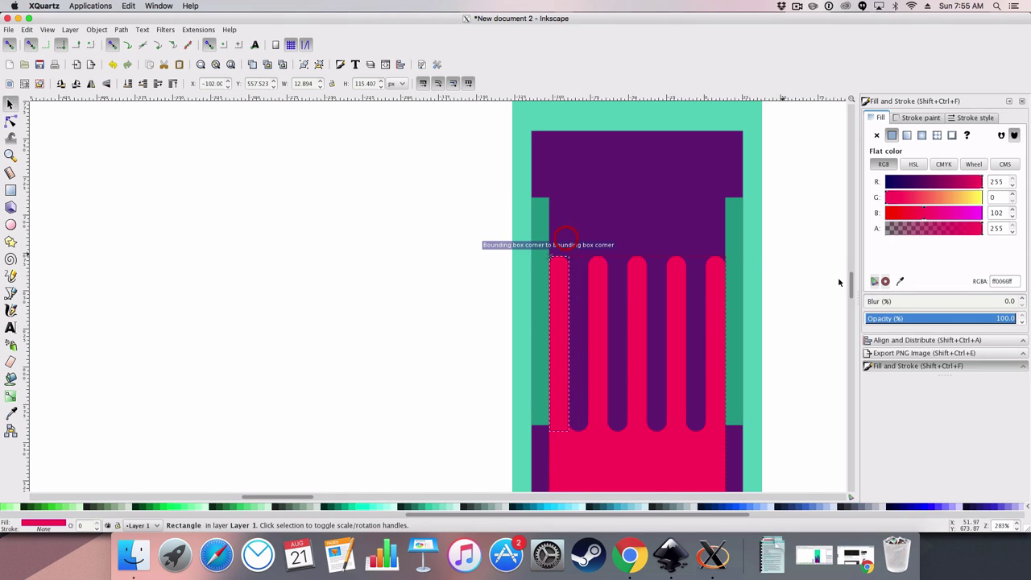
Step: Recolour the spare pill dark grey and nudge it upward
click(901, 281)
click(745, 209)
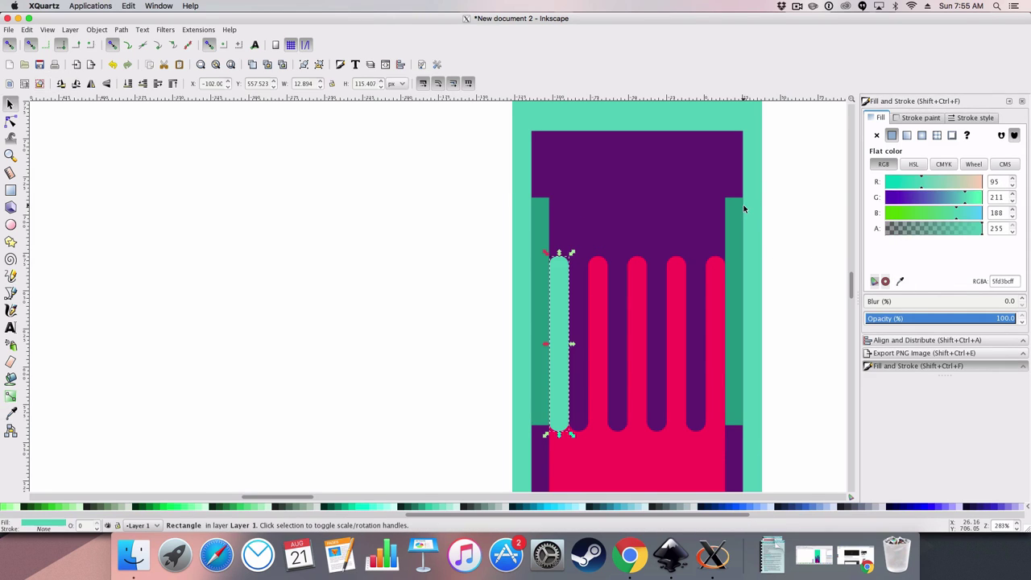
click(900, 281)
click(602, 236)
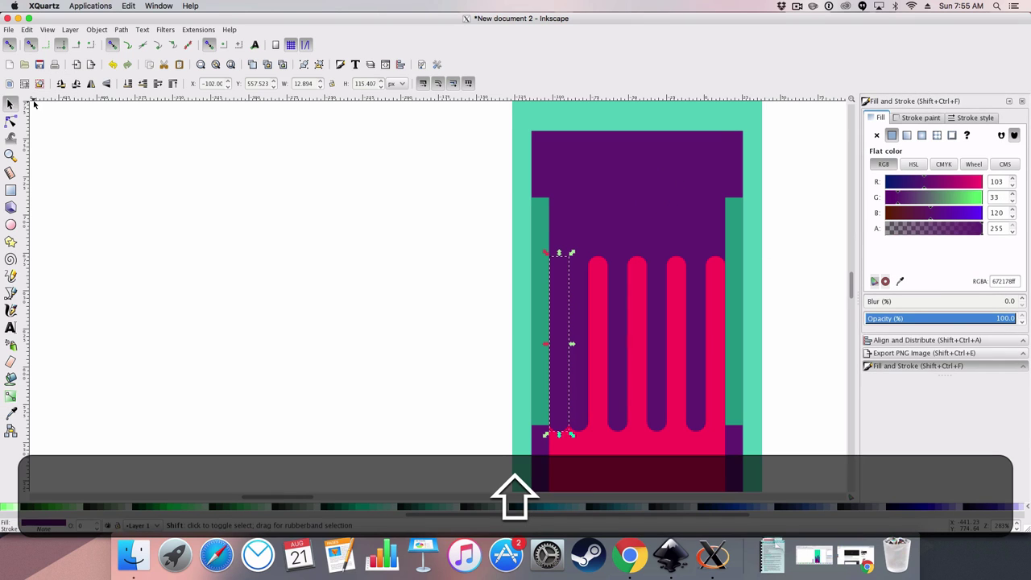
key(shift+Up)
key(shift+Up)
key(shift+Up)
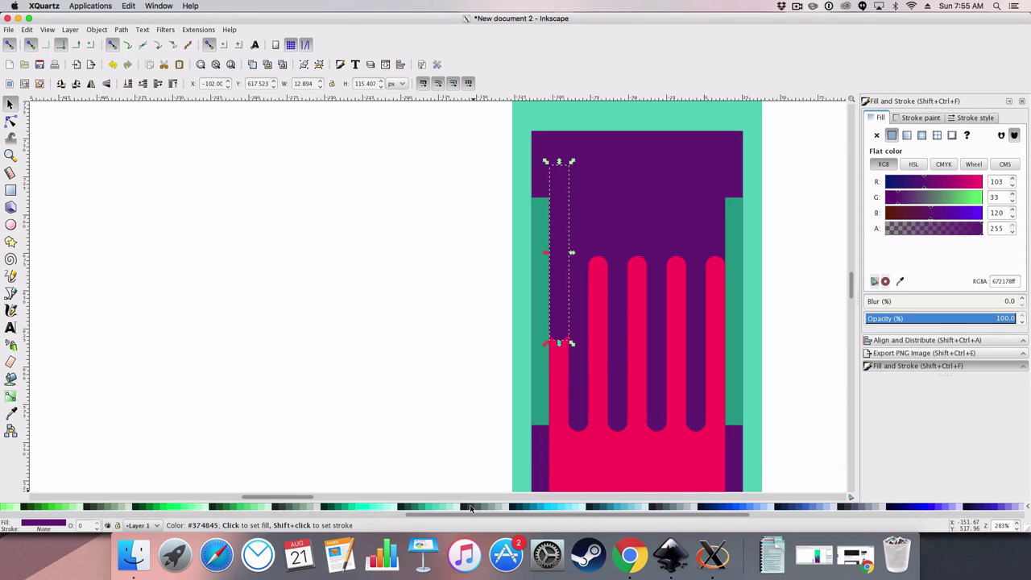
click(478, 506)
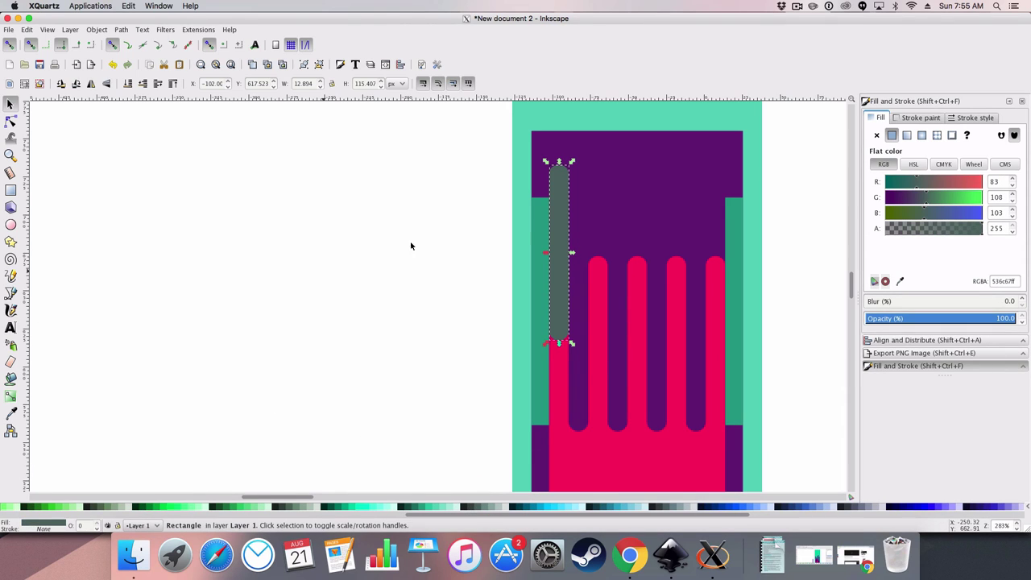
Step: Duplicate the grey pill several times to form a row across the capsule's top
click(514, 242)
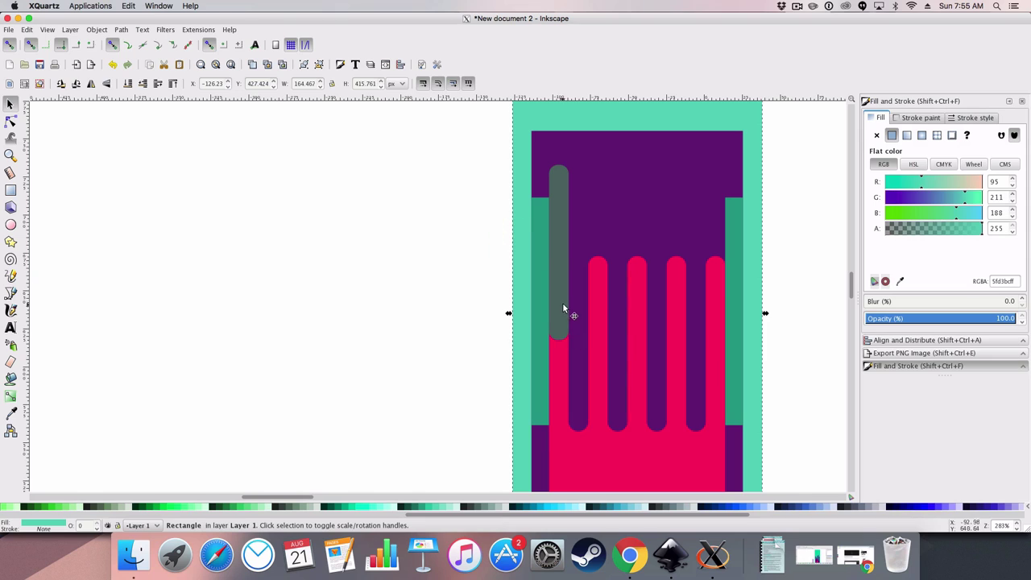
click(564, 307)
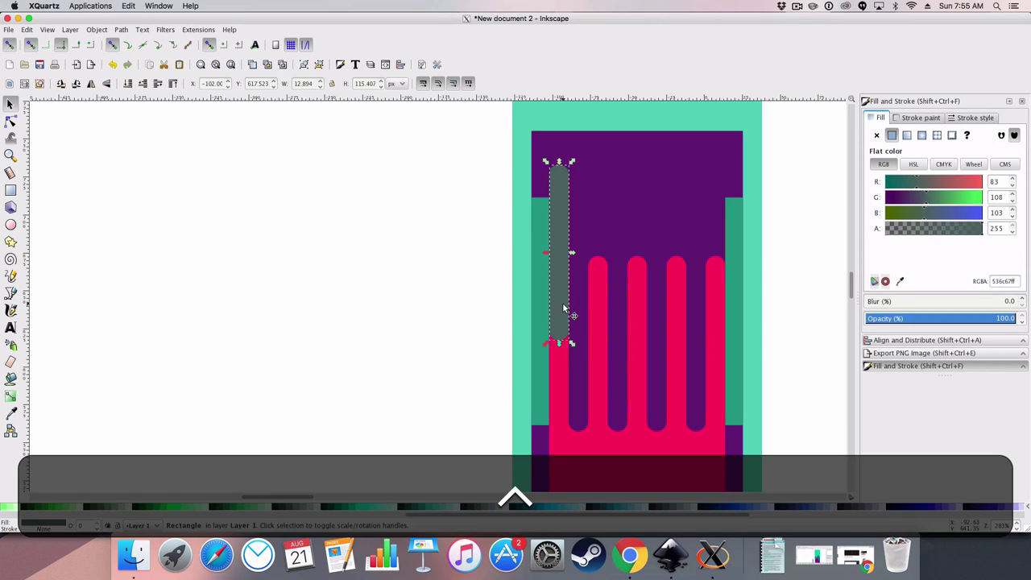
key(ctrl+d)
drag(563, 305, 696, 310)
key(ctrl+d)
key(ctrl+d)
key(ctrl+d)
key(ctrl+d)
key(ctrl+d)
key(ctrl+d)
key(ctrl+d)
click(723, 302)
key(ctrl+d)
click(744, 302)
key(ctrl+d)
drag(618, 309, 545, 306)
Step: Delete the left and right green side strips
click(531, 393)
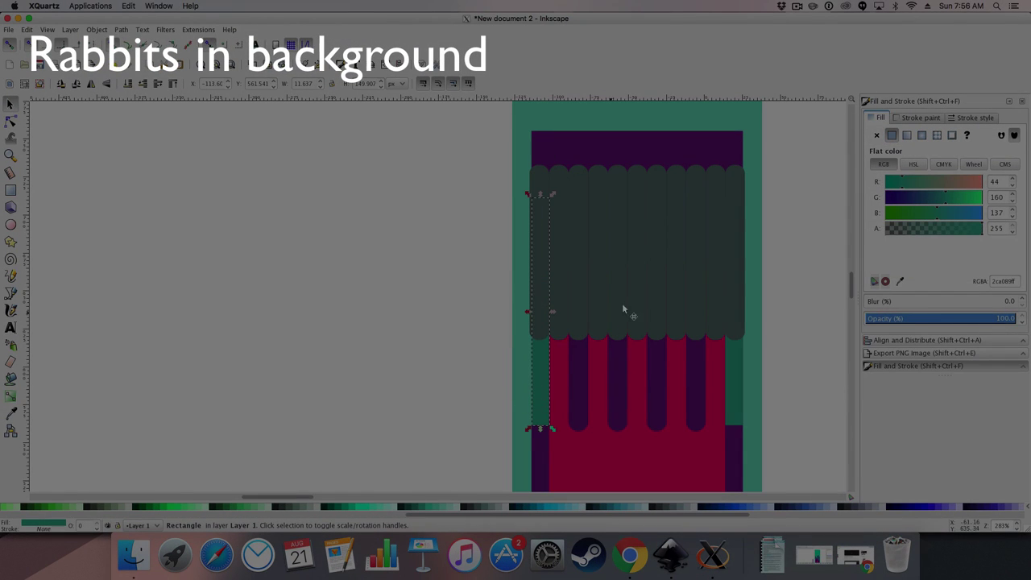
click(727, 369)
key(BackSpace)
click(541, 356)
key(BackSpace)
Step: Scale the purple rectangle and purple circle together outward to about 142 px wide
click(538, 365)
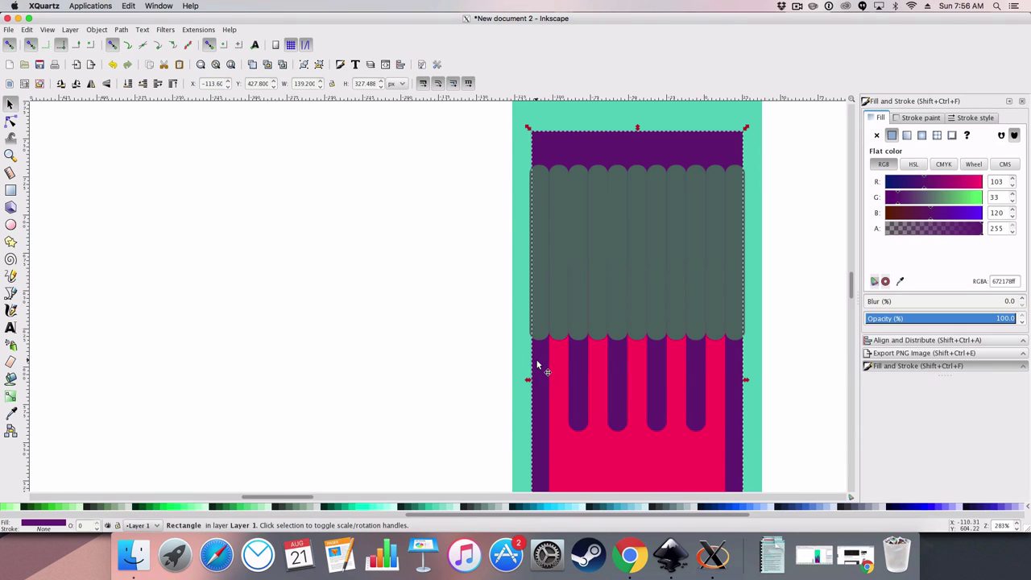
scroll(531, 377, down, 10)
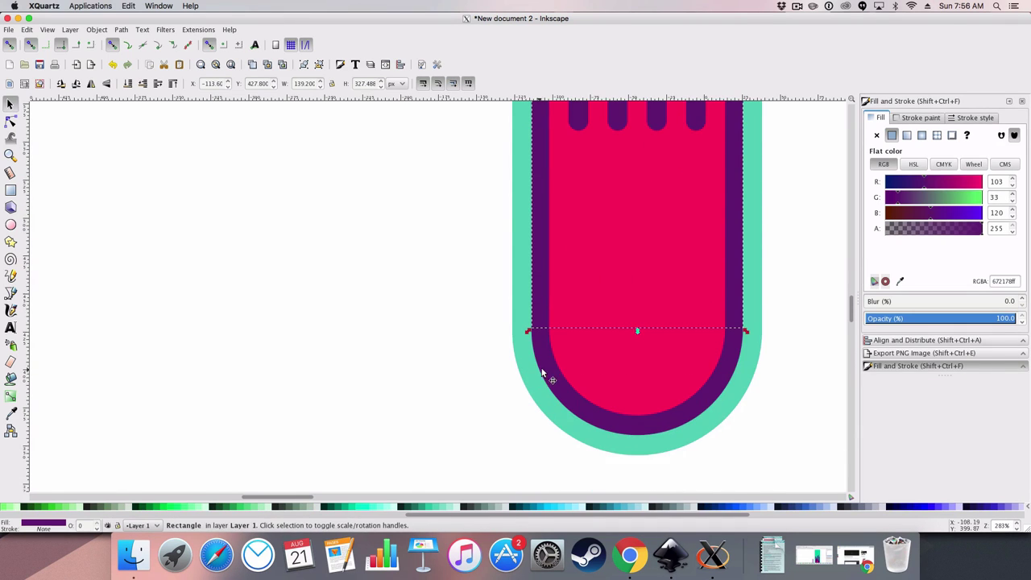
key(shift)
shift+click(571, 404)
scroll(544, 323, up, 6)
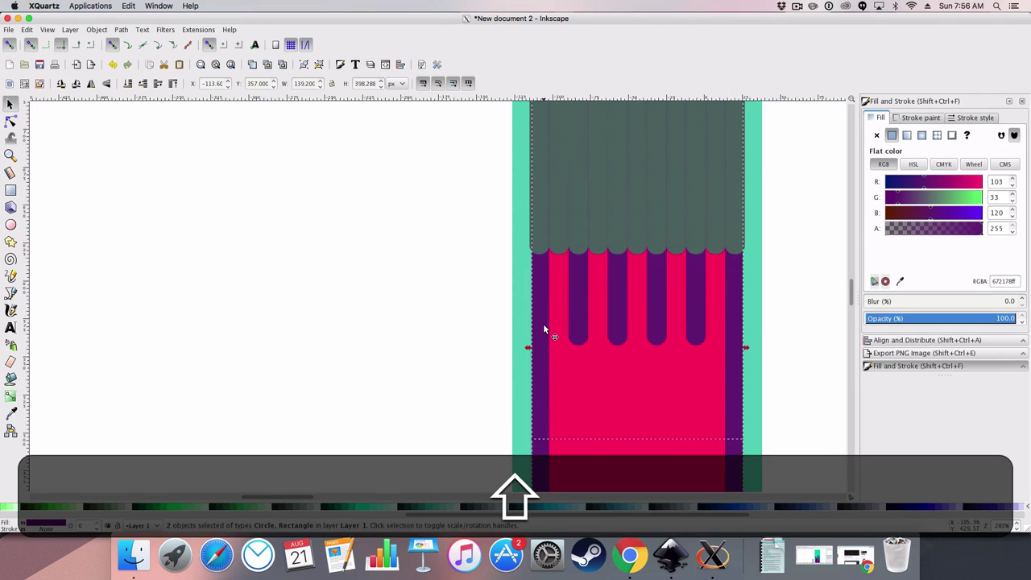
scroll(539, 333, up, 3)
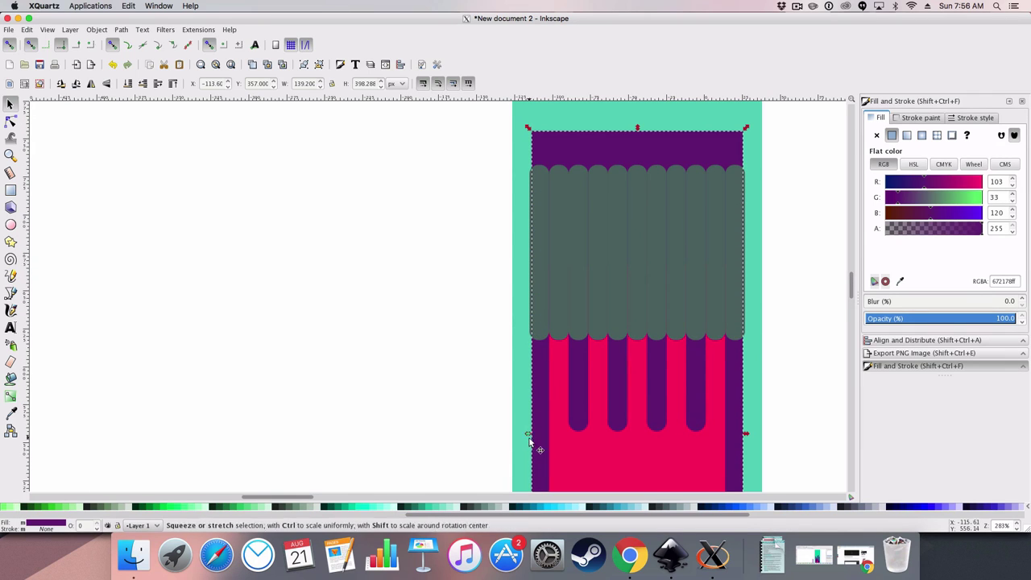
drag(524, 432, 529, 433)
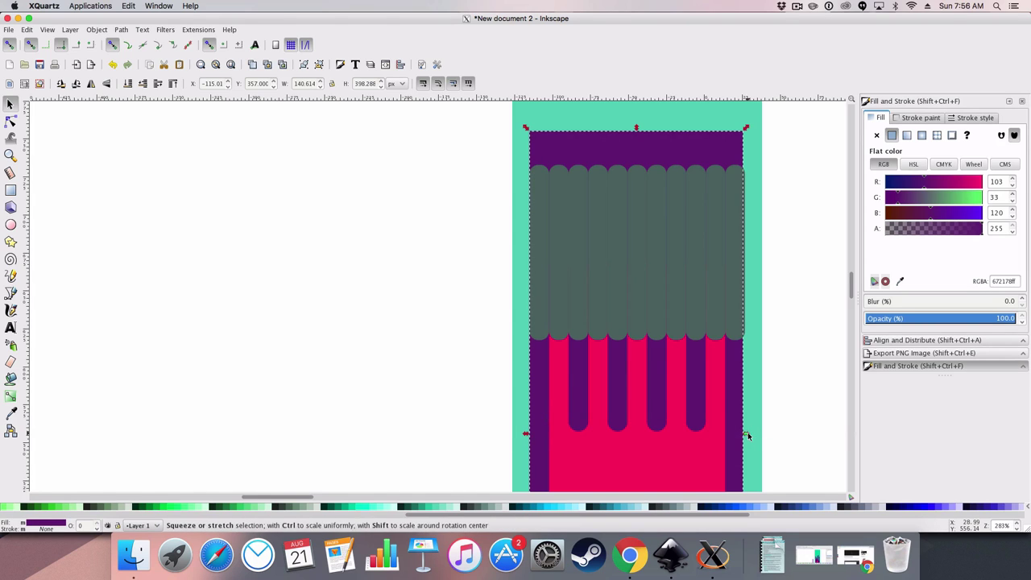
drag(748, 432, 748, 428)
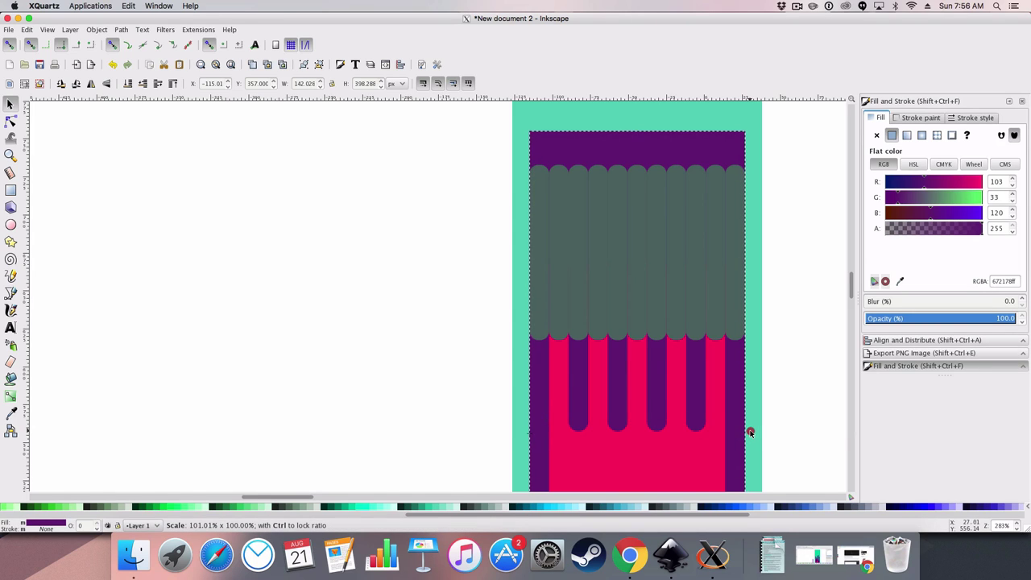
click(794, 396)
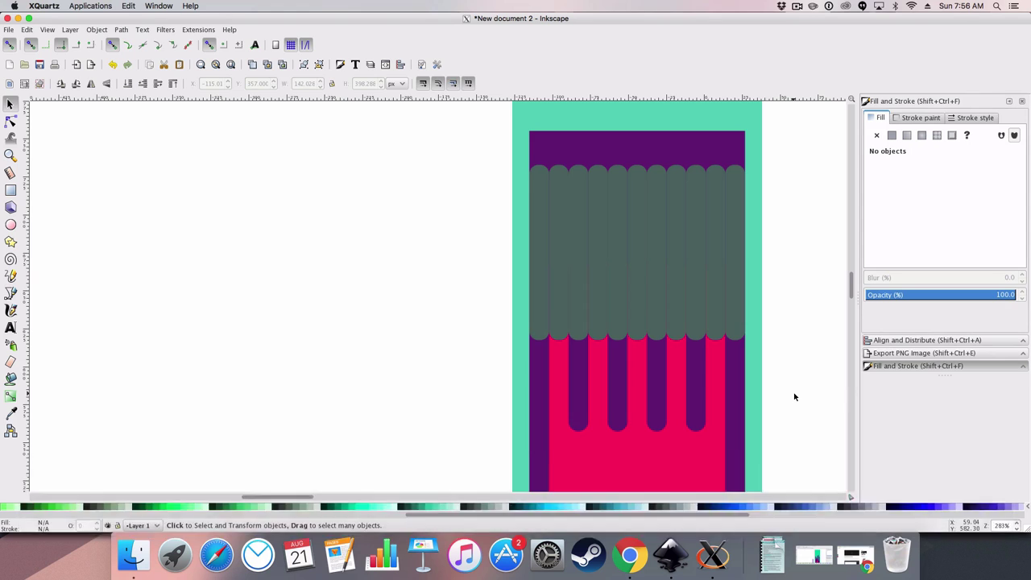
Step: Switch to the Calligraphy tool with the C shortcut
key(c)
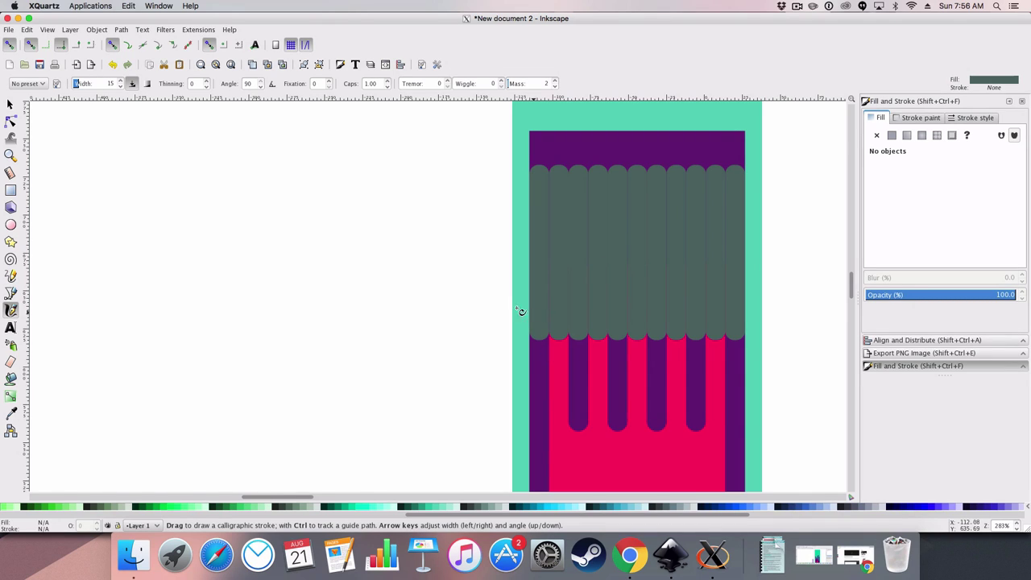
Step: Recolour all eight grey stripes to the band's purple #672178 with the eyedropper
click(9, 103)
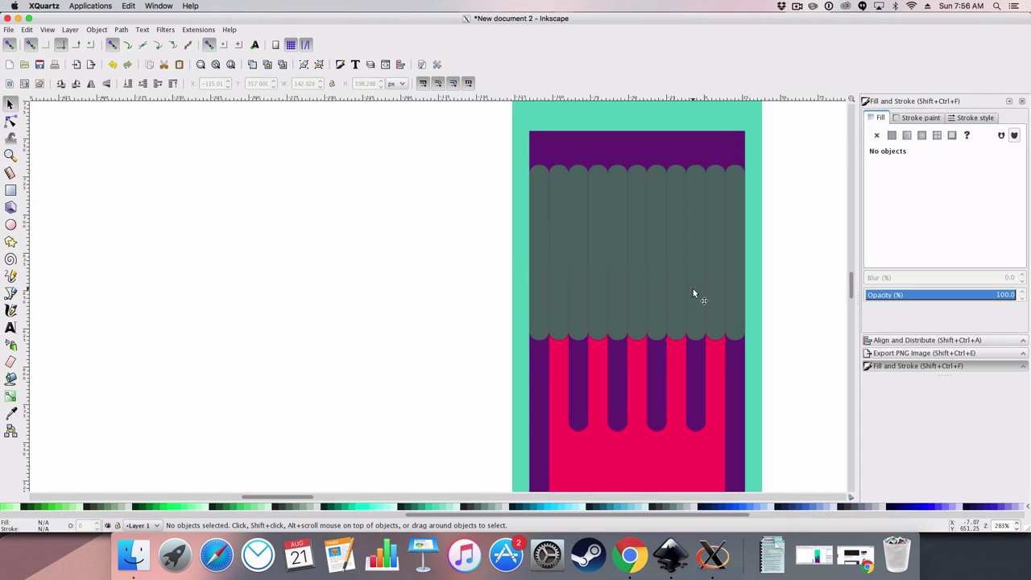
click(736, 200)
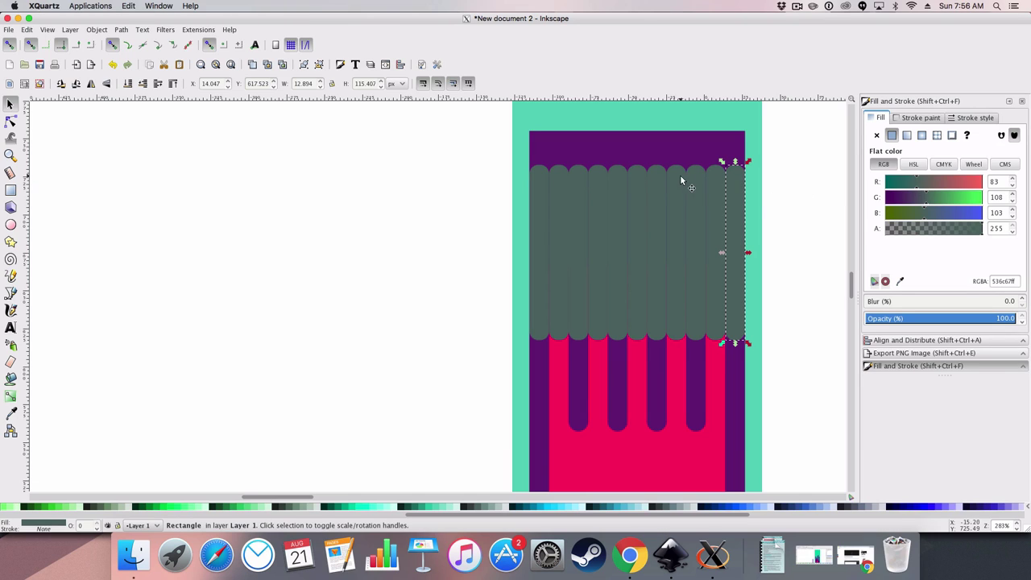
shift+click(540, 181)
shift+click(561, 181)
shift+click(580, 184)
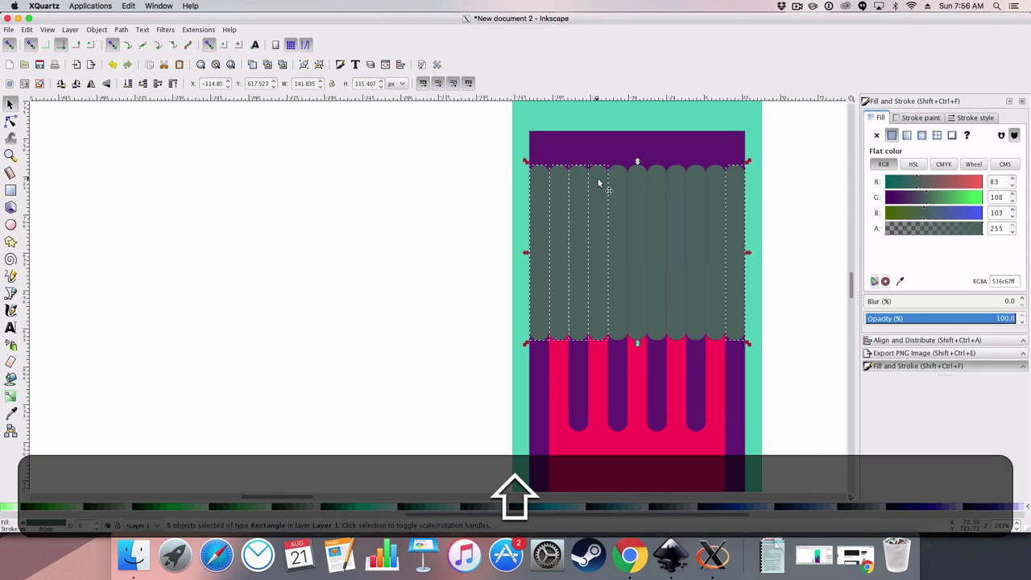
shift+click(620, 185)
shift+click(656, 187)
shift+click(675, 185)
shift+click(699, 186)
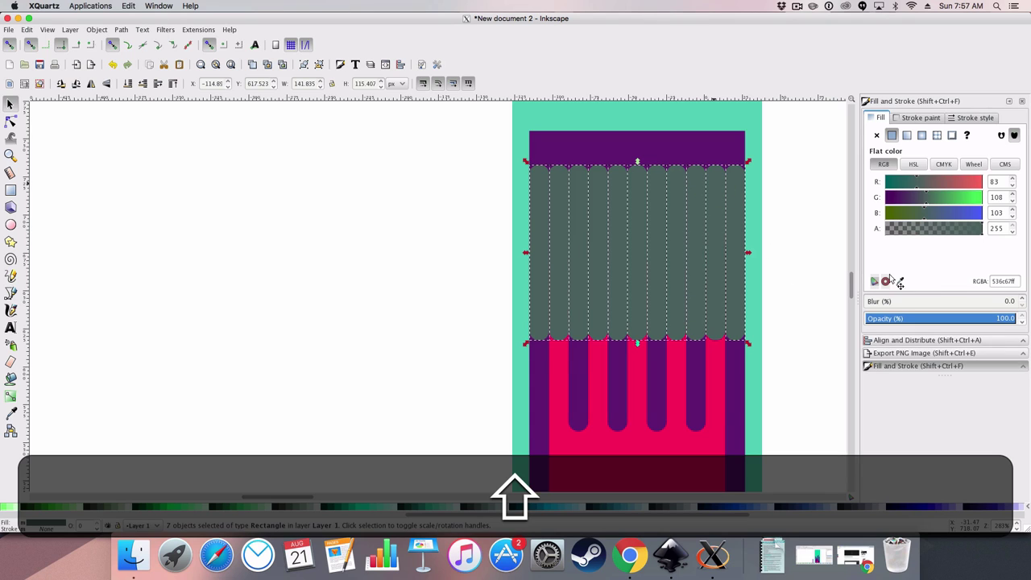
click(901, 280)
click(709, 153)
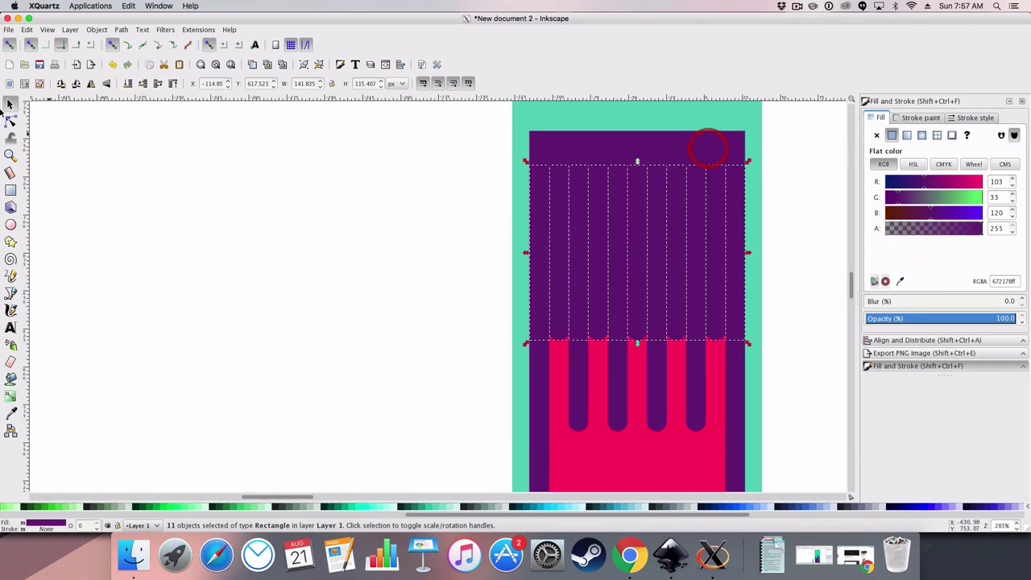
Step: Raise the purple stripes twice with Shift+Up so their tops poke above, then deselect
click(11, 105)
key(shift+Up)
key(shift+Up)
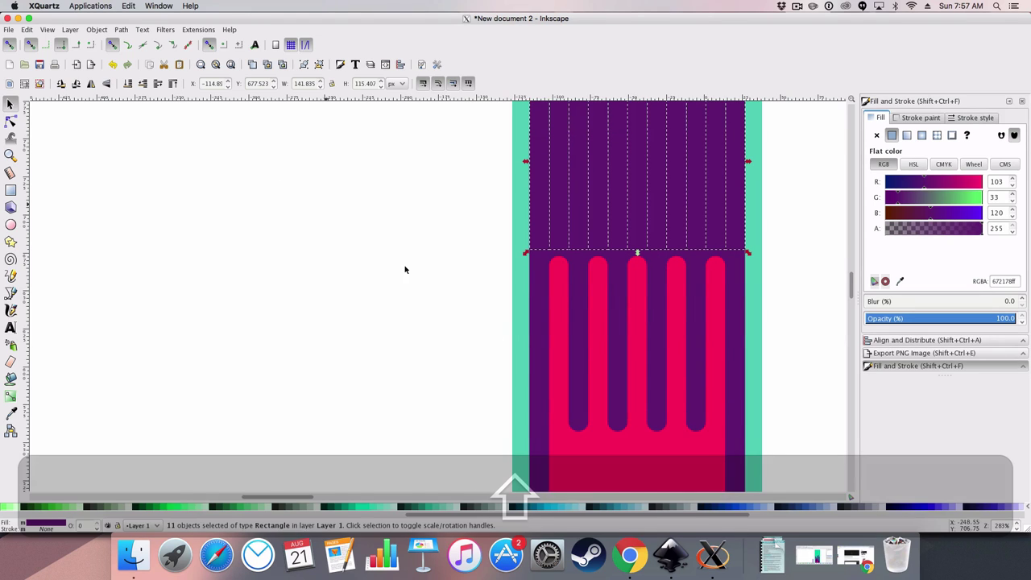
scroll(516, 350, up, 4)
key(shift)
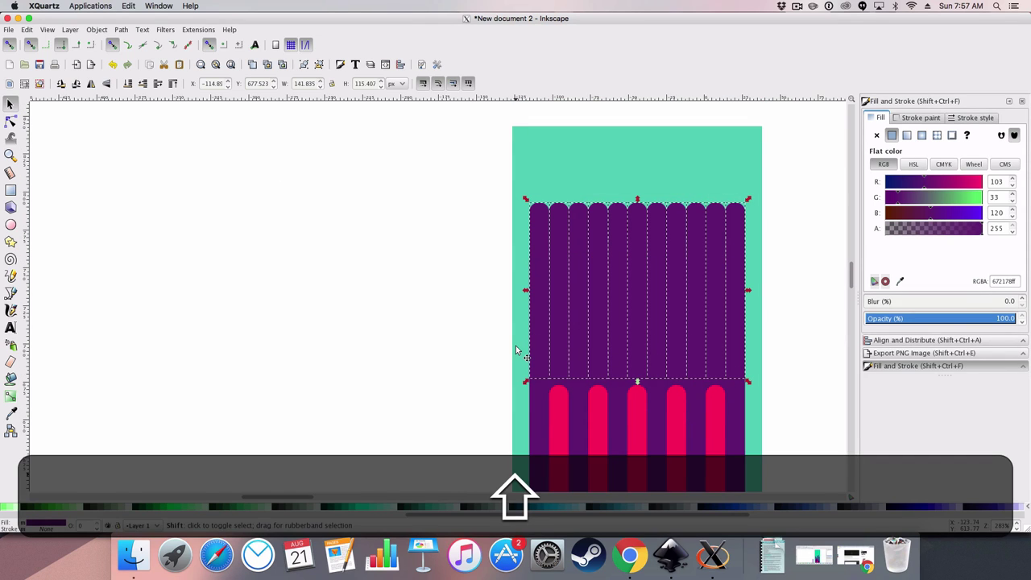
key(shift+Up)
key(Escape)
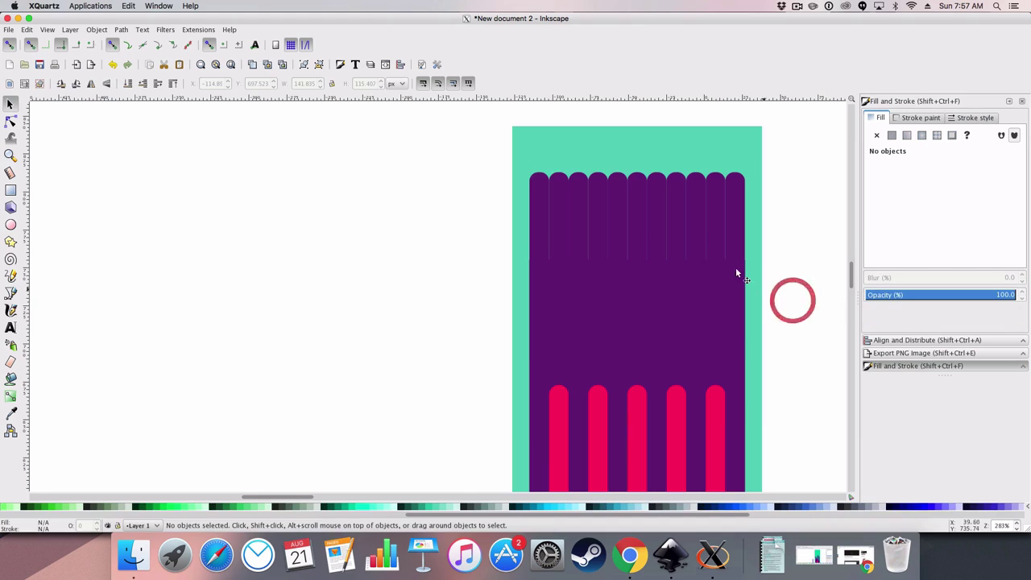
Step: Union the six purple stripes and the lower purple body into one shape
click(536, 214)
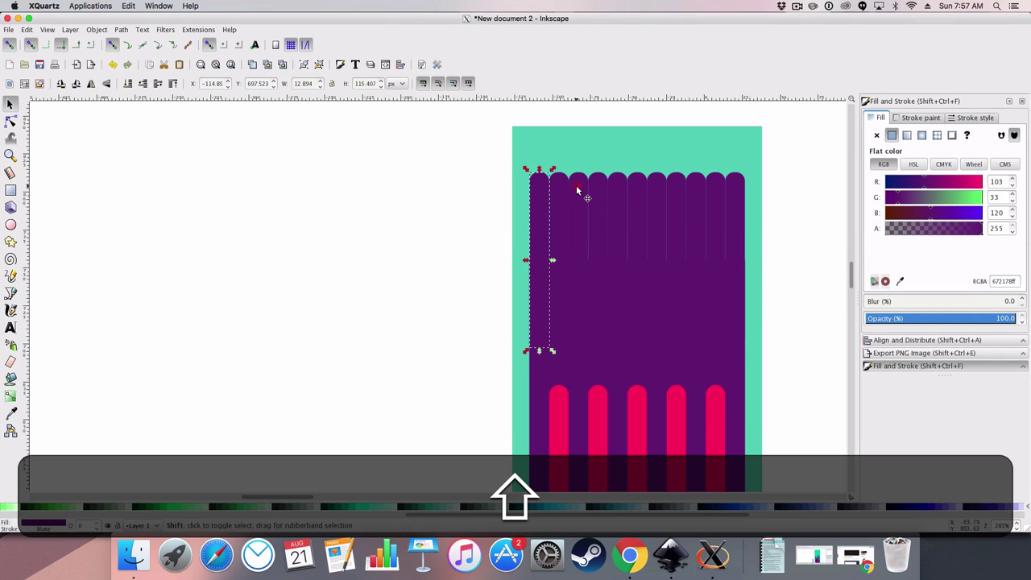
shift+click(576, 185)
shift+click(622, 188)
shift+click(657, 187)
shift+click(693, 188)
shift+click(742, 190)
shift+click(540, 383)
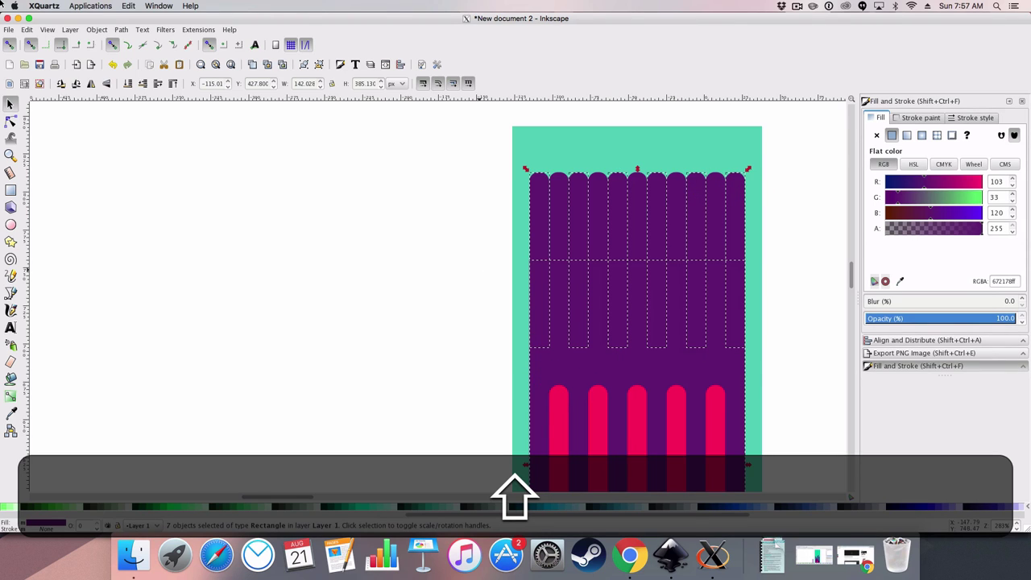
click(121, 29)
click(152, 102)
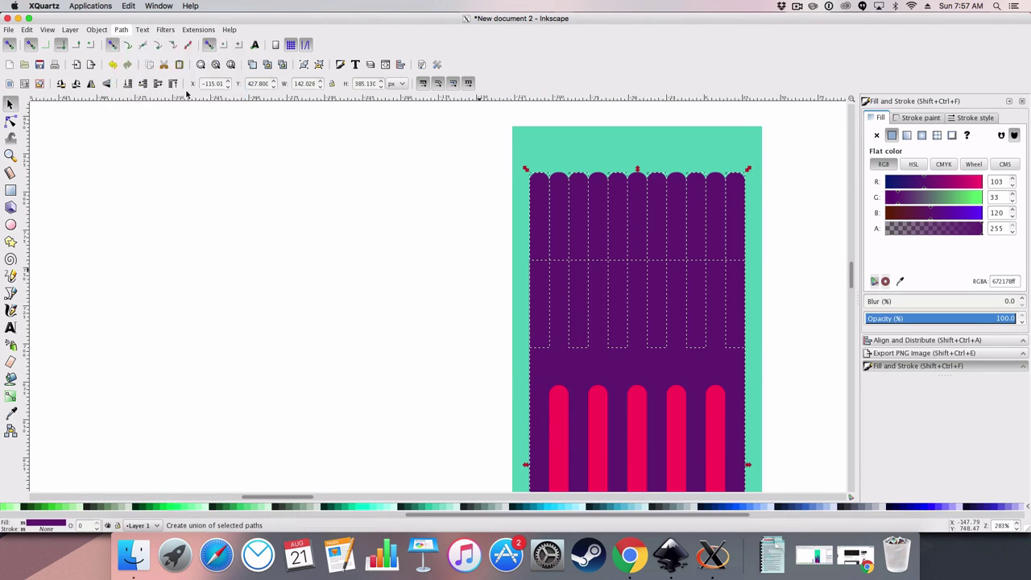
Step: Cut the first two slots out of the purple shape with Difference
click(571, 188)
click(581, 184)
shift+click(580, 182)
key(ctrl+minus)
click(600, 190)
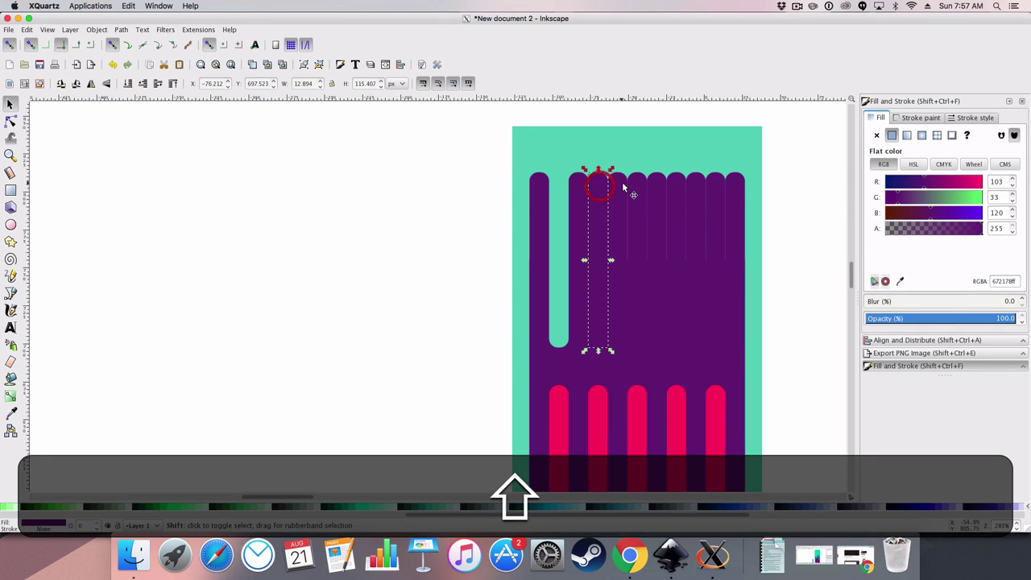
shift+click(620, 181)
key(ctrl+minus)
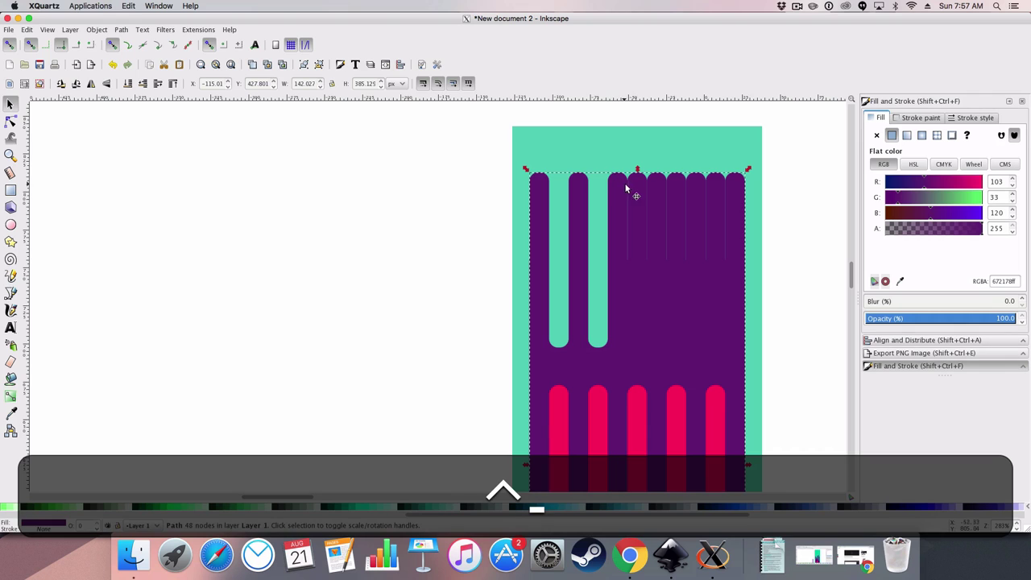
Step: Cut the third, fourth and fifth slots, leaving six rounded purple fingers
click(638, 189)
shift+click(660, 192)
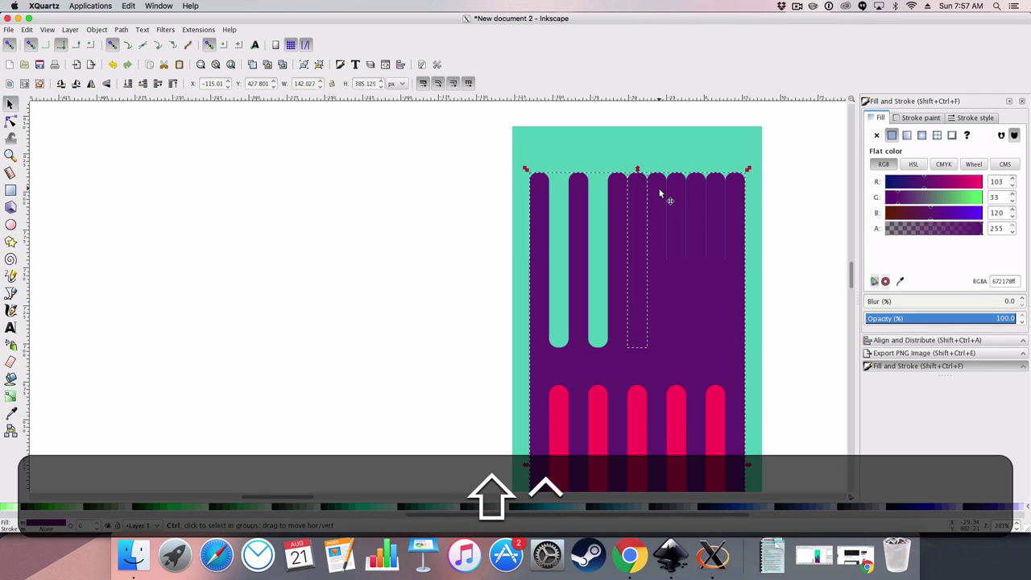
key(ctrl+minus)
click(678, 191)
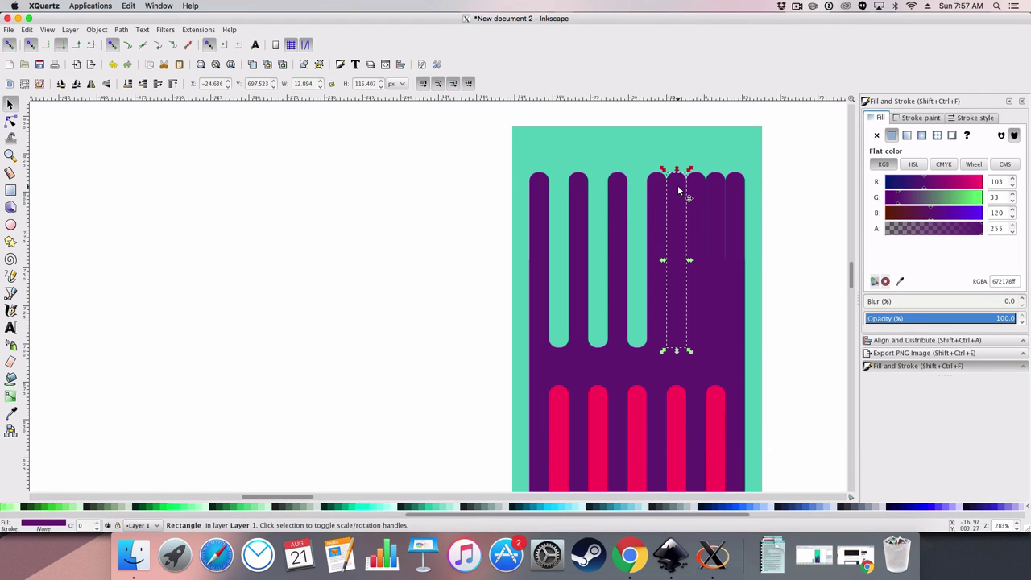
key(shift)
shift+click(665, 193)
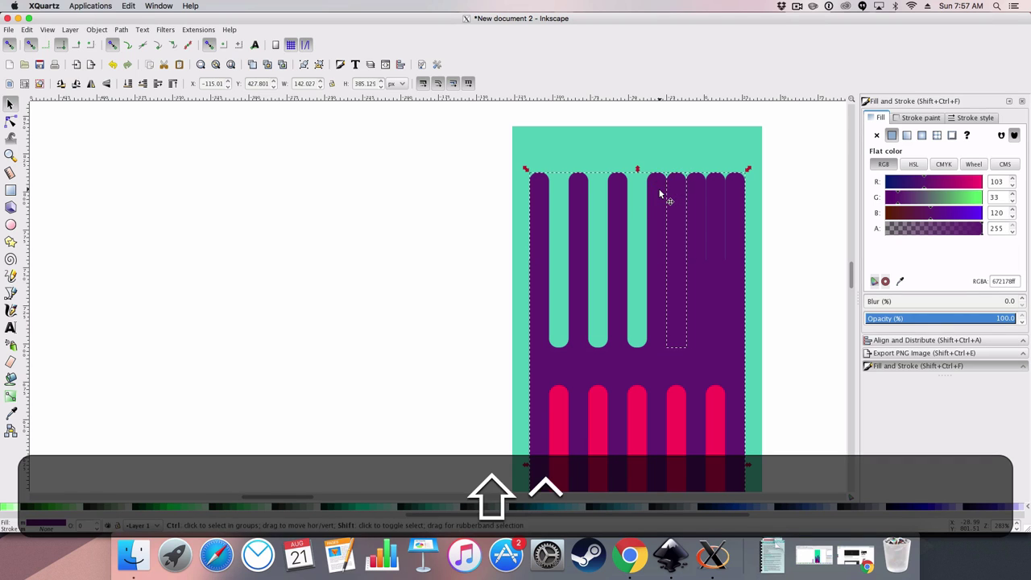
key(ctrl+minus)
shift+click(718, 186)
key(ctrl+minus)
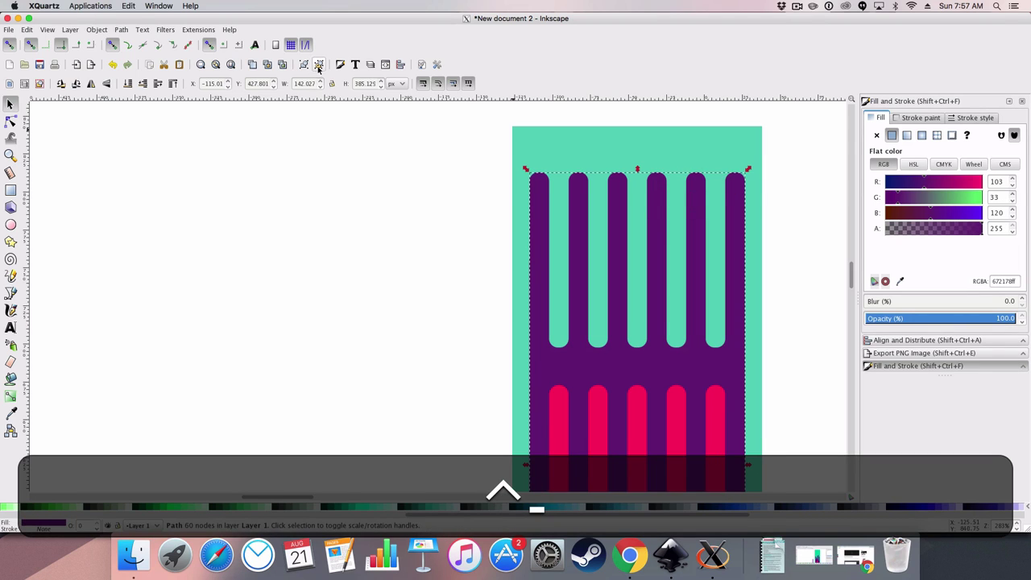
click(284, 369)
scroll(355, 339, down, 8)
Step: Delete the stray thin teal strip
key(ctrl)
scroll(370, 330, down, 4)
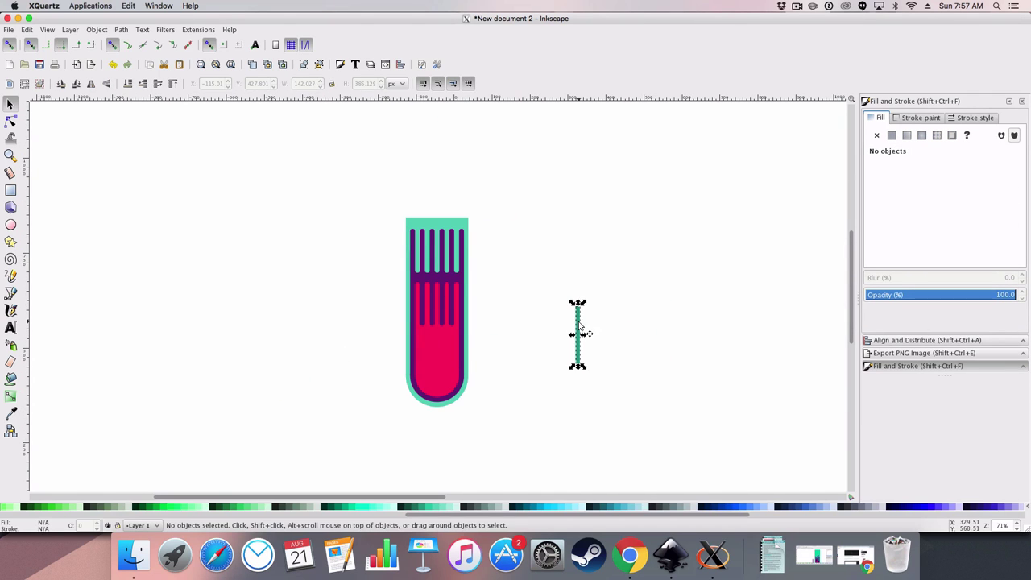
click(579, 326)
key(BackSpace)
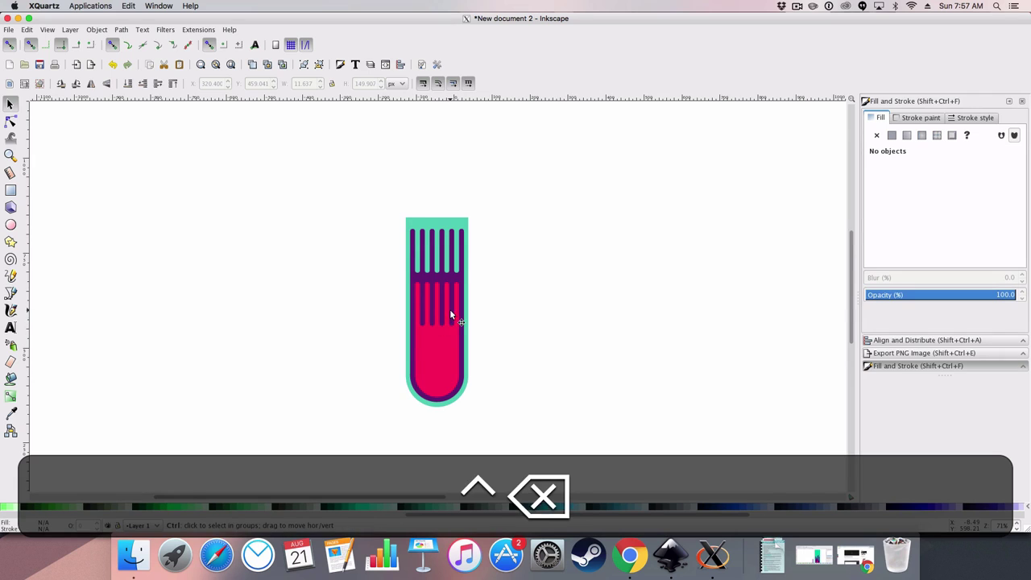
Step: Stretch the teal backing upward to about 628 px tall, above the purple fingers
scroll(449, 308, up, 2)
scroll(450, 308, down, 2)
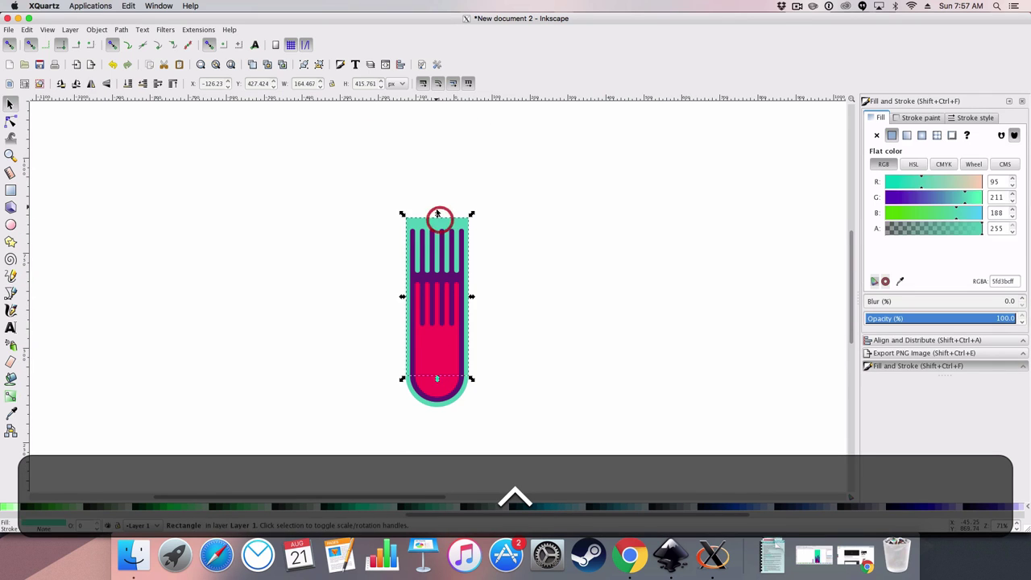
drag(437, 220, 433, 170)
drag(444, 210, 437, 137)
click(507, 243)
scroll(464, 395, up, 2)
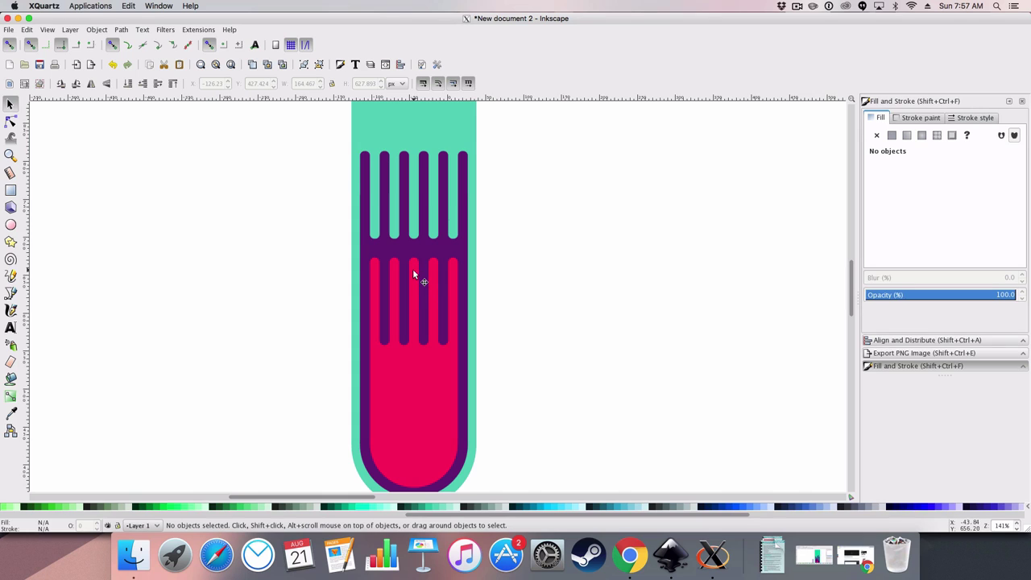
Step: With the Node tool, lower the tops of the first and second pink fingers
scroll(413, 274, up, 2)
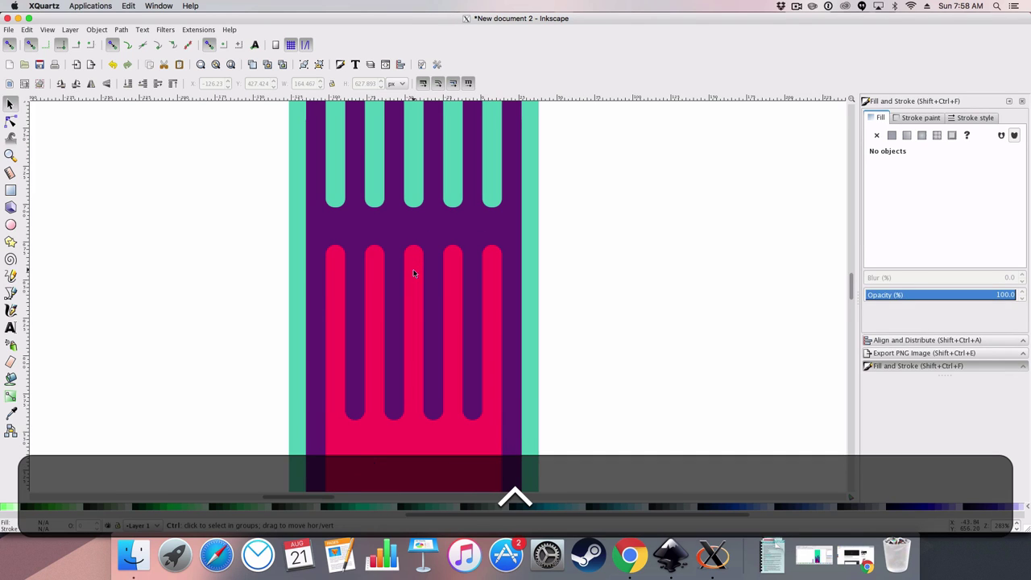
ctrl+click(375, 294)
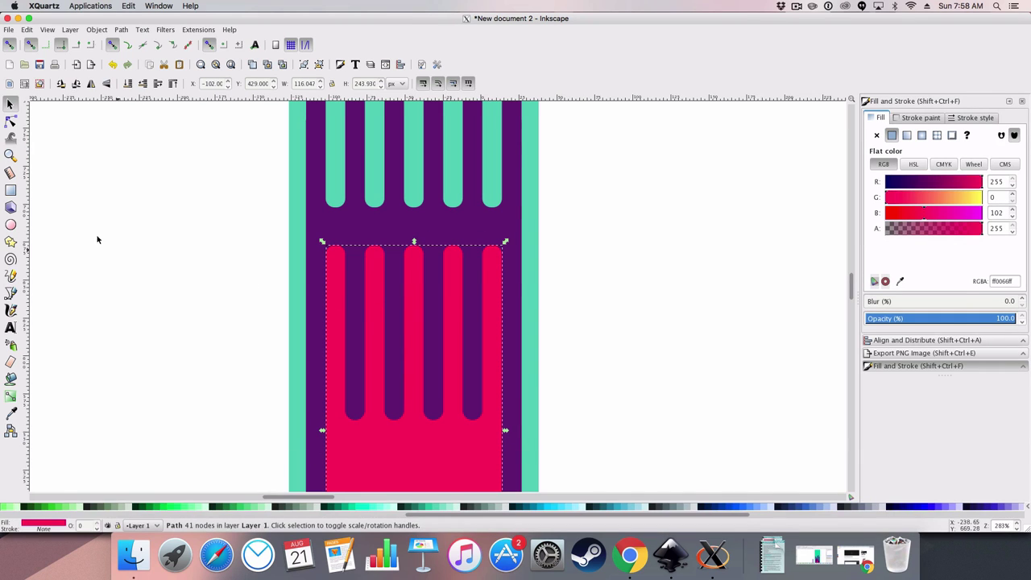
click(11, 121)
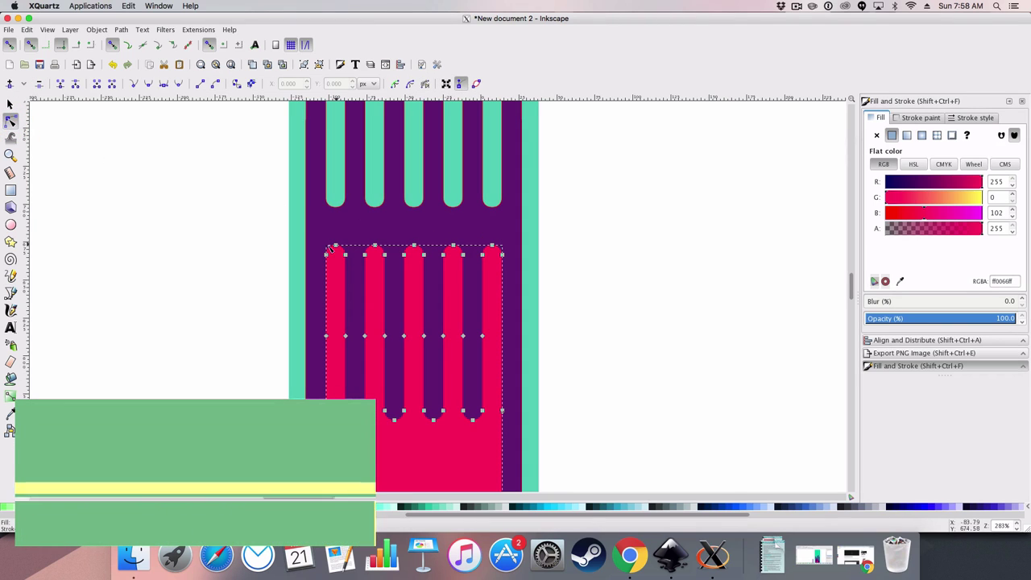
drag(340, 256, 346, 321)
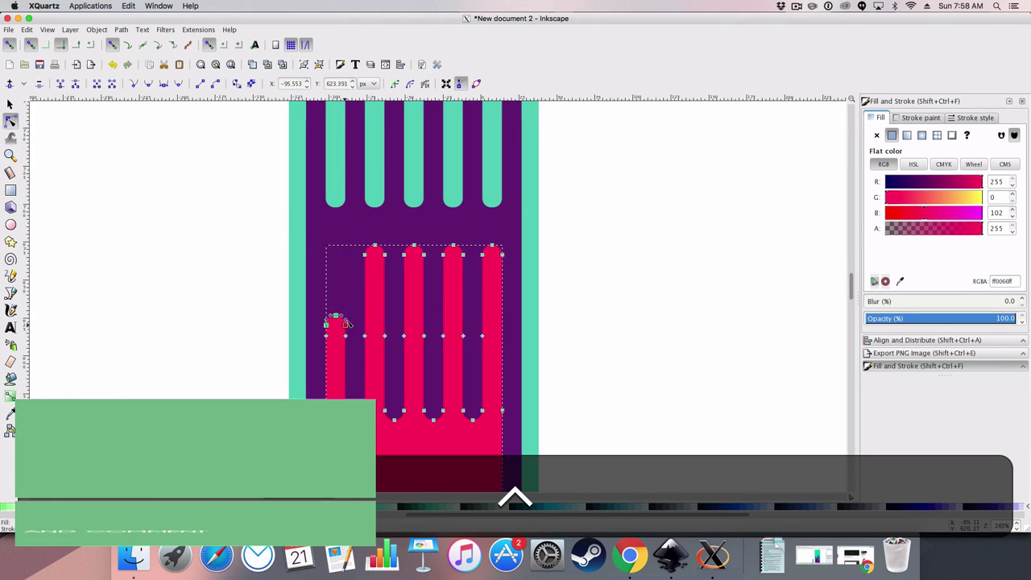
click(369, 255)
click(373, 262)
drag(353, 231, 392, 343)
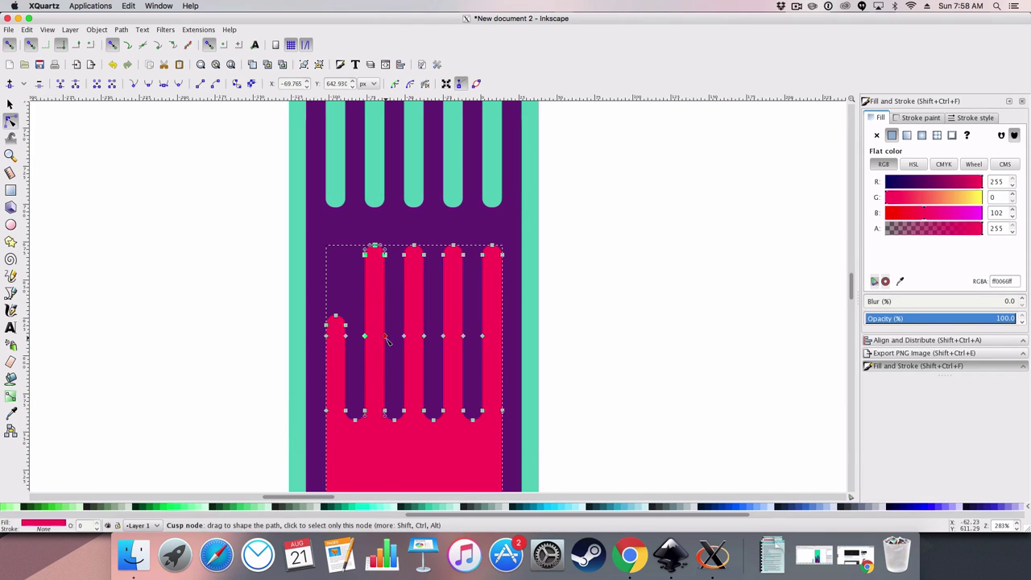
drag(375, 250, 375, 282)
key(Escape)
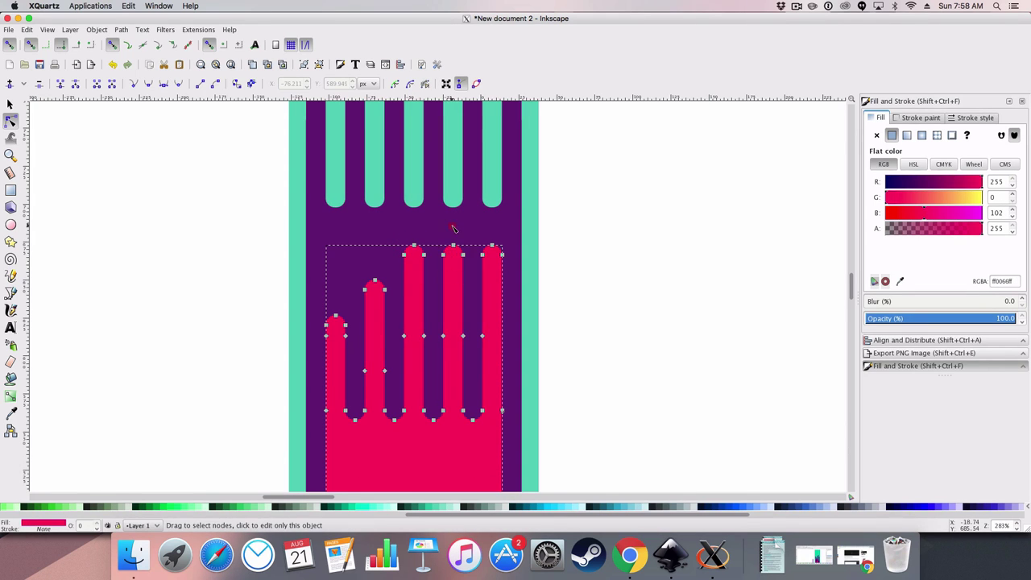
Step: Lower the fourth and fifth finger tops, fixing a misplaced move, for staggered heights
drag(441, 234, 466, 342)
drag(464, 256, 457, 315)
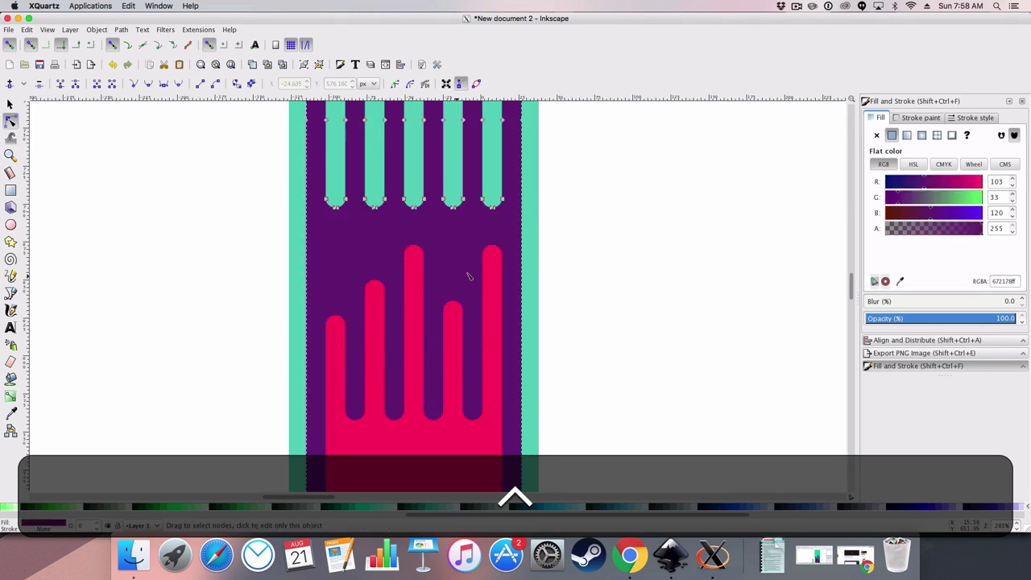
drag(474, 240, 526, 347)
drag(505, 258, 507, 318)
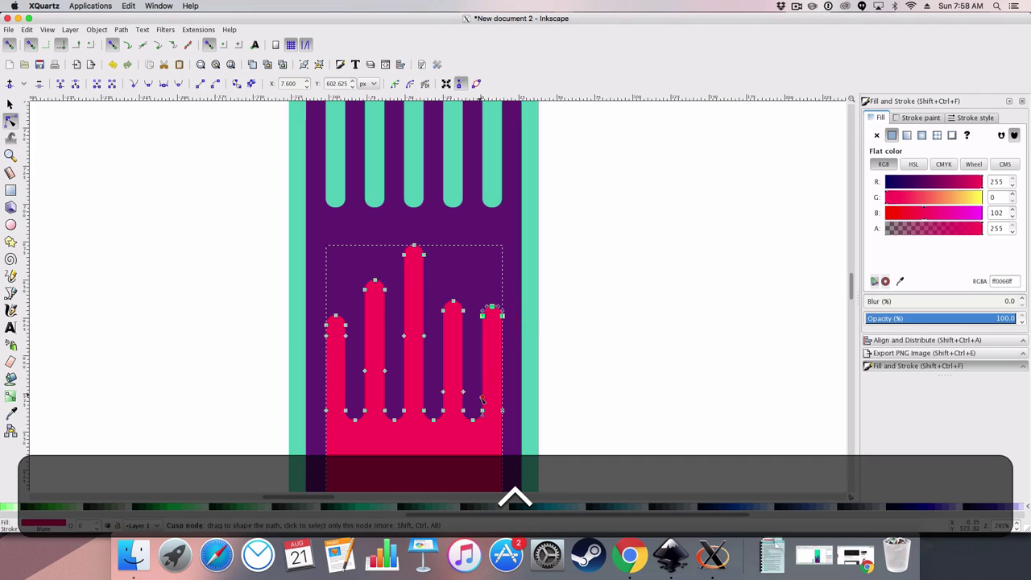
drag(482, 397, 486, 363)
key(ctrl+z)
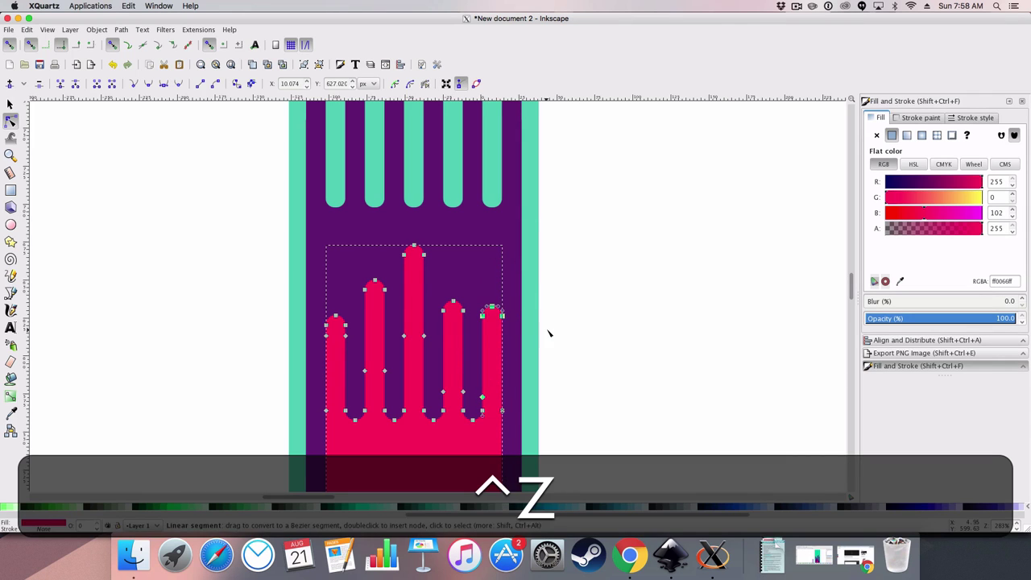
click(548, 329)
drag(483, 399, 481, 370)
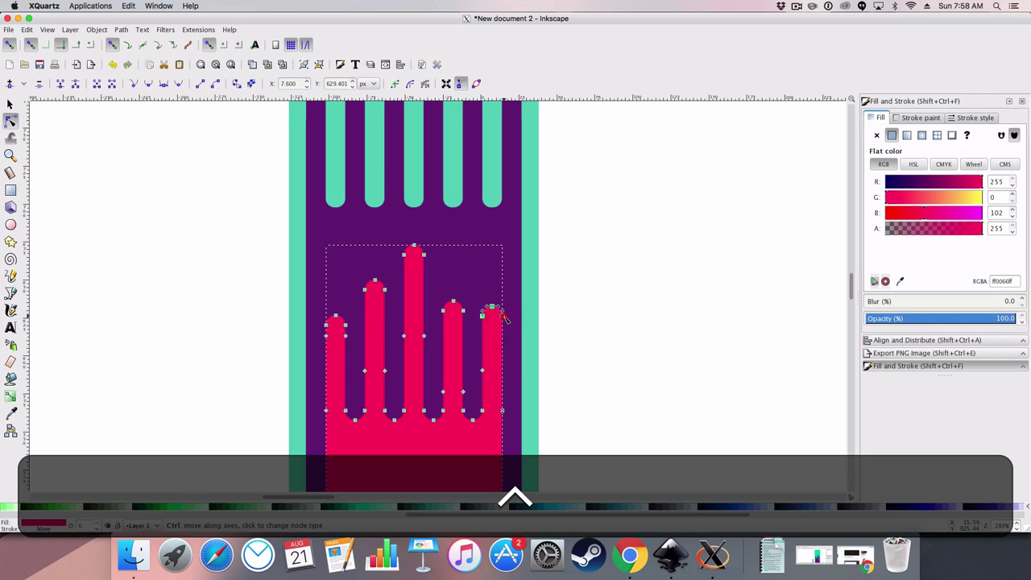
drag(491, 307, 505, 352)
click(597, 281)
click(595, 279)
scroll(536, 271, up, 4)
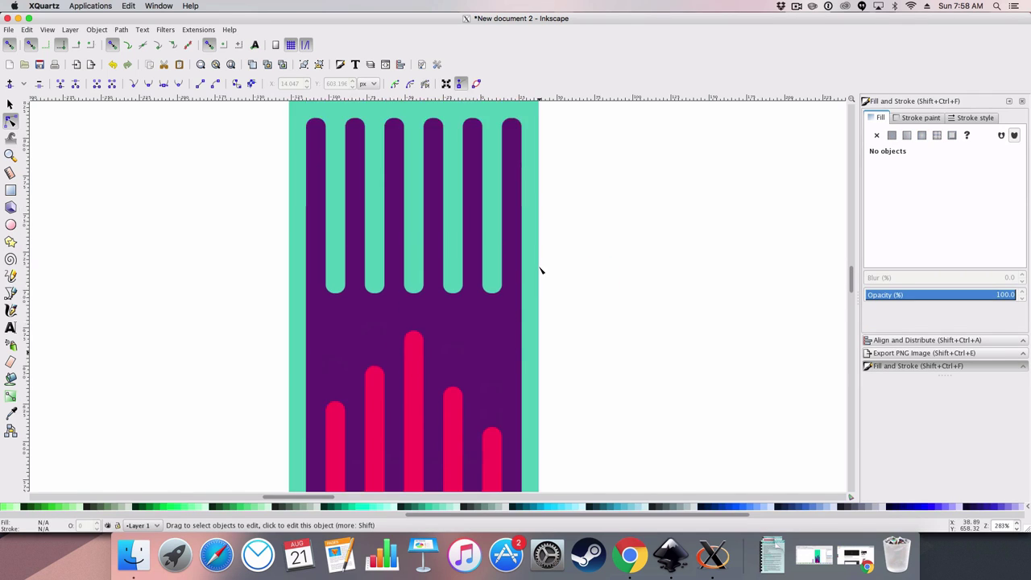
scroll(435, 292, down, 8)
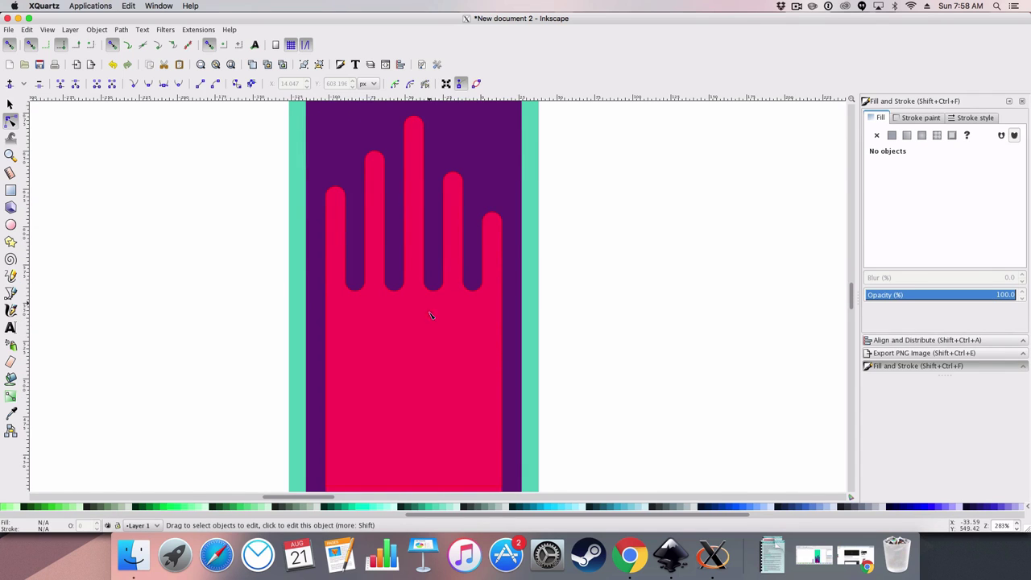
Step: Raise the valley nodes between the pink fingers by different amounts with the Node tool
click(429, 314)
drag(376, 292, 355, 256)
click(393, 238)
click(394, 297)
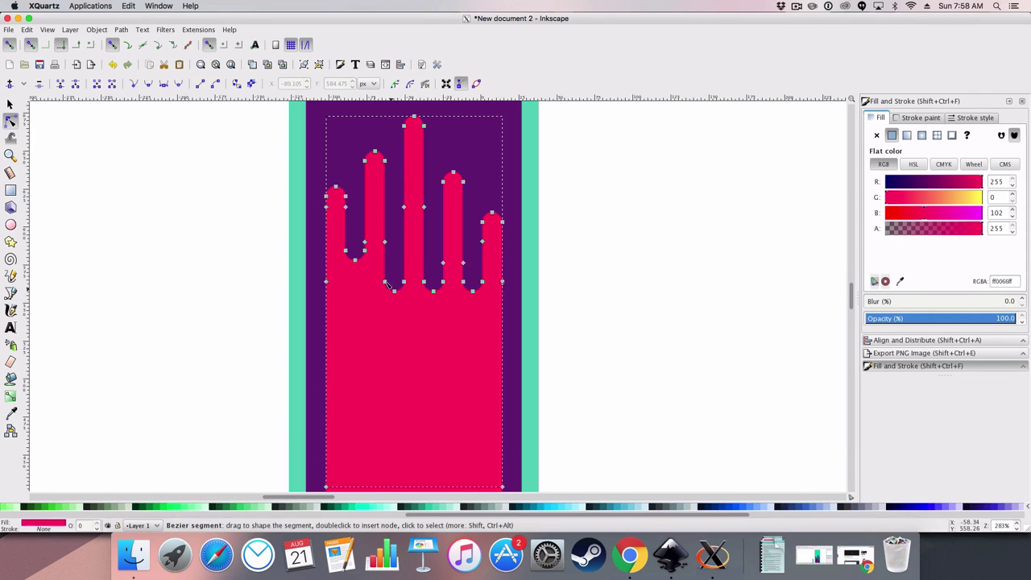
drag(411, 306, 393, 272)
click(433, 270)
click(434, 296)
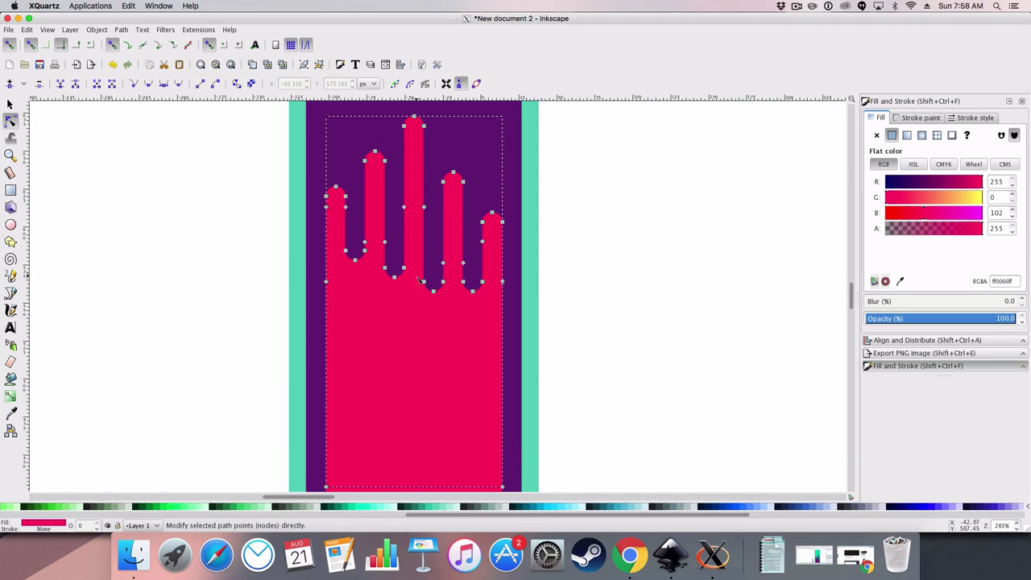
drag(453, 317, 439, 259)
Step: Undo the last valley move, raise that valley by a smaller amount, and preview the result
click(564, 280)
click(564, 280)
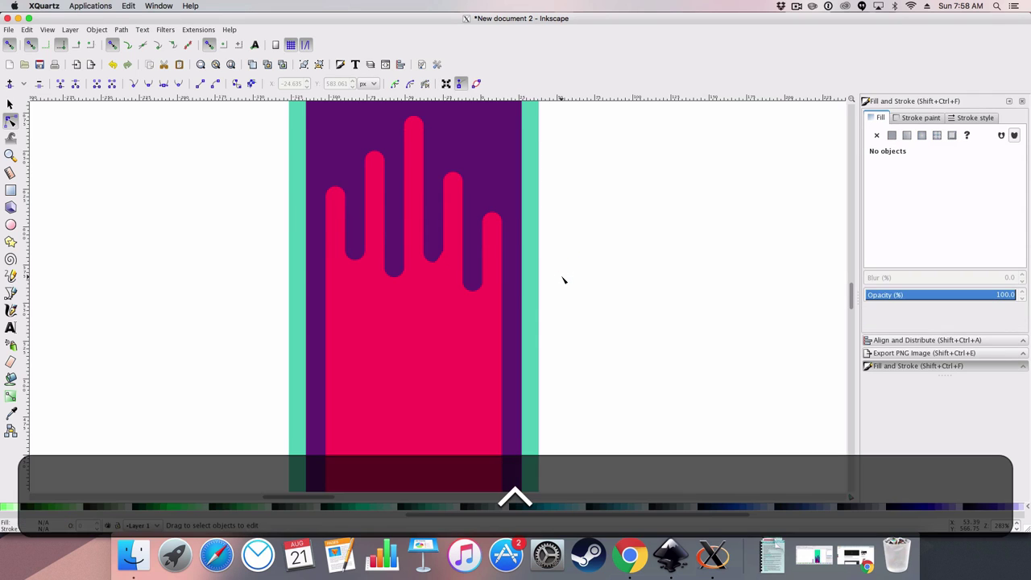
key(ctrl+z)
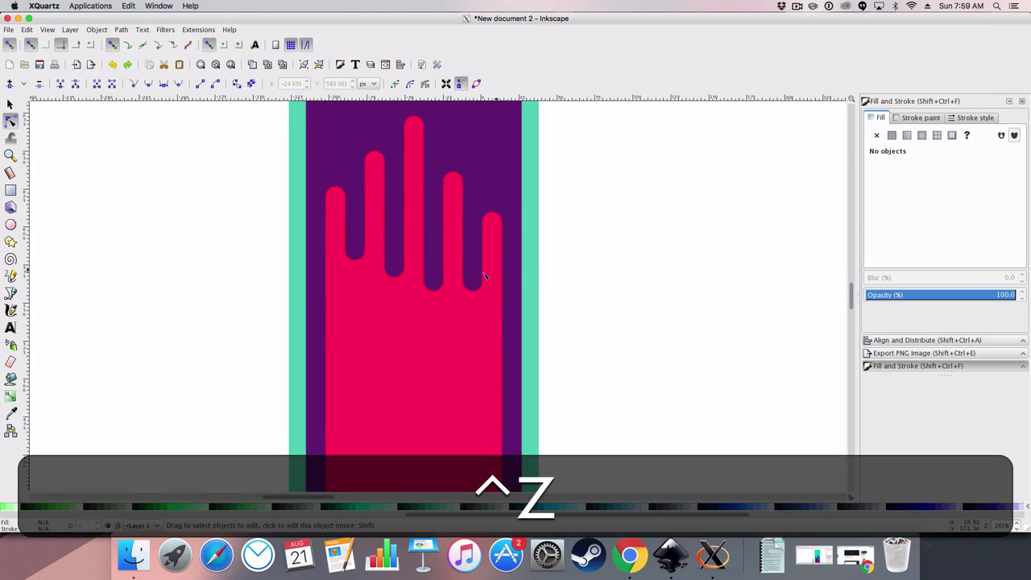
drag(417, 274, 445, 299)
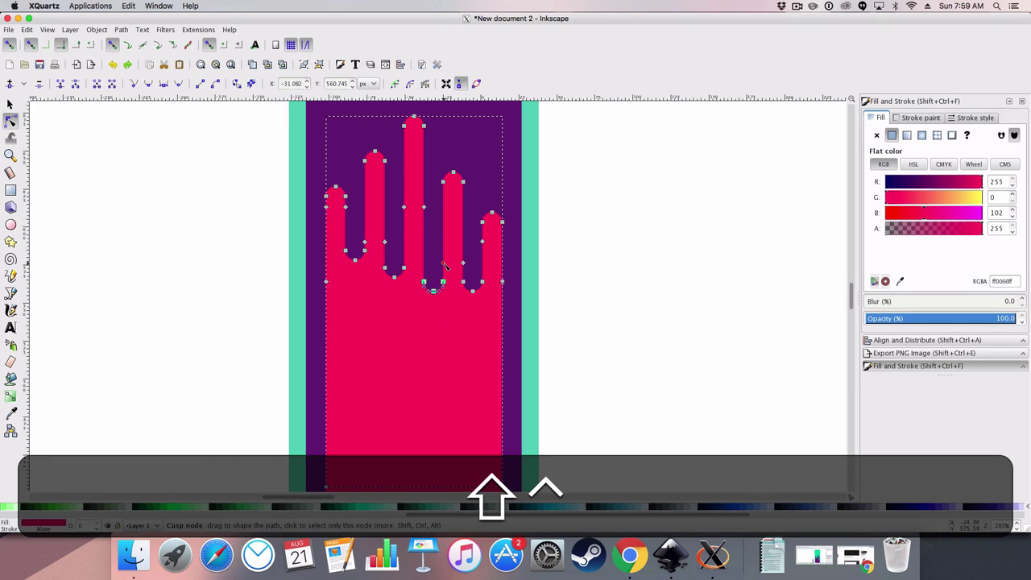
drag(444, 282, 444, 270)
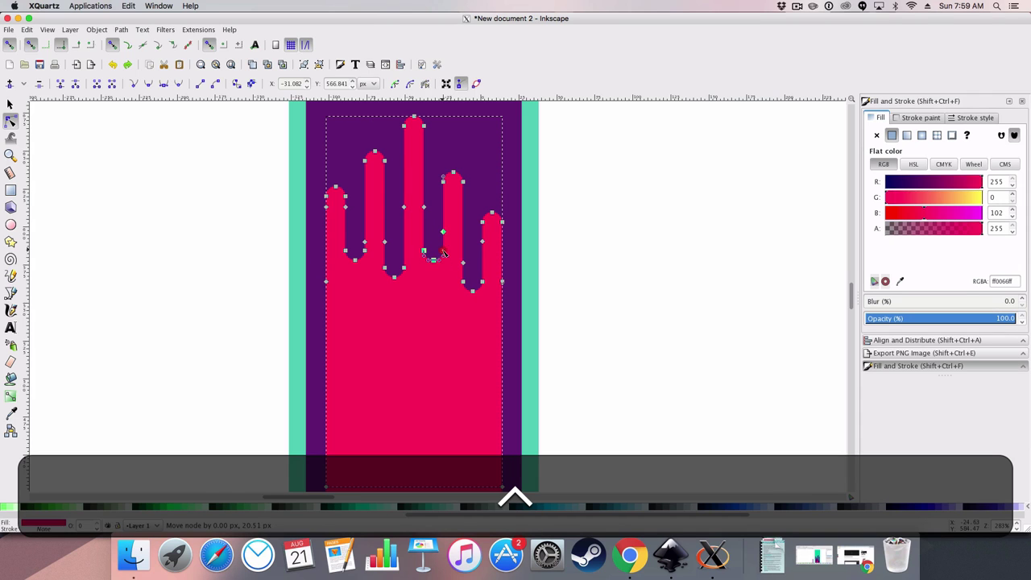
click(558, 176)
scroll(560, 180, up, 4)
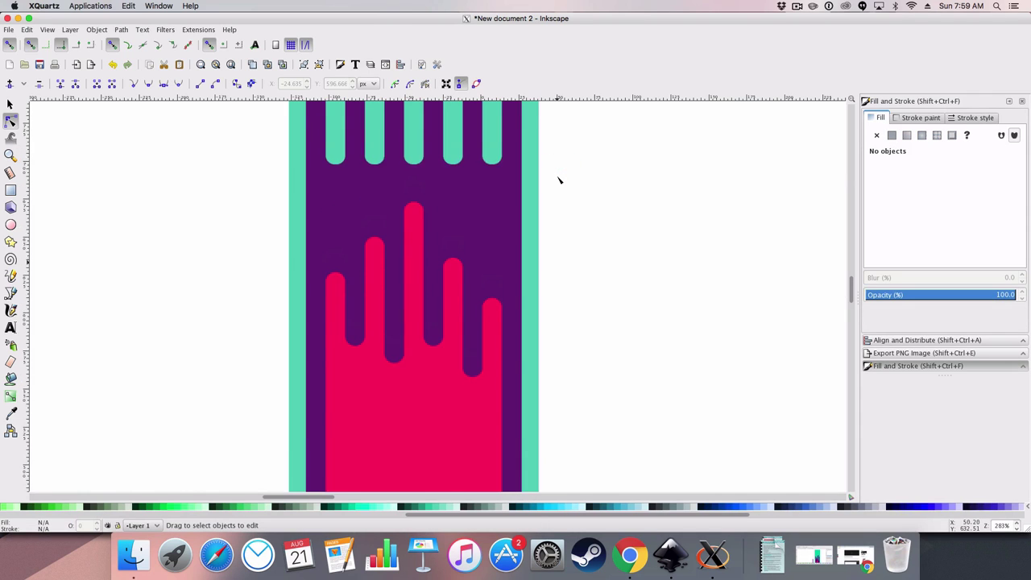
scroll(560, 180, down, 7)
scroll(560, 179, up, 6)
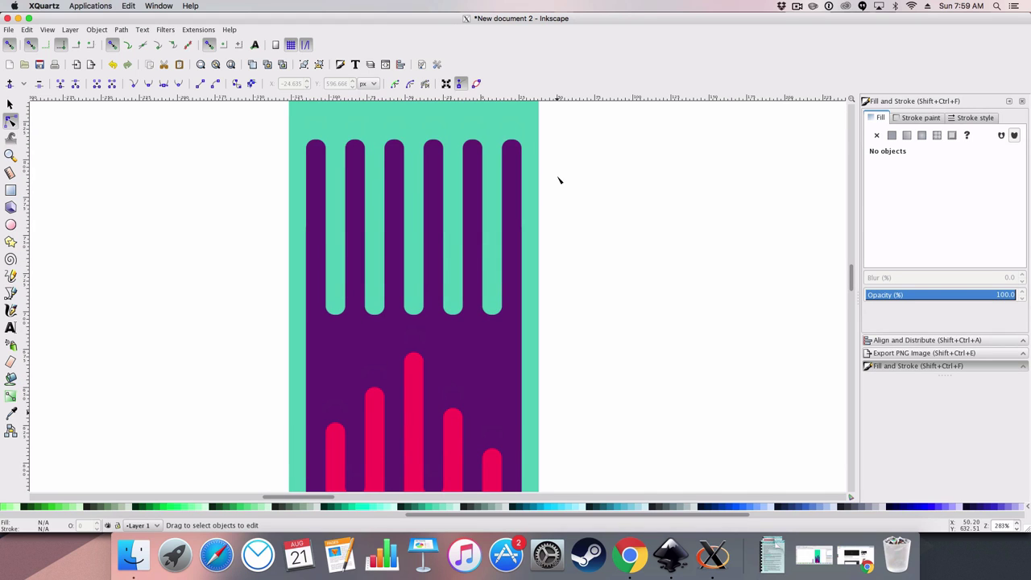
Step: Lower the tops of the first three purple drips to different heights
click(377, 330)
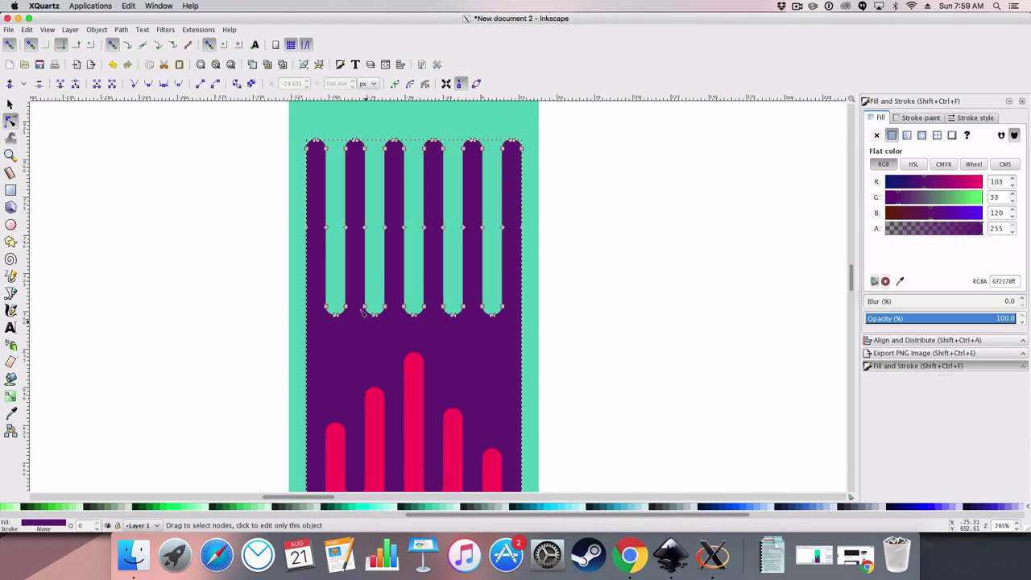
drag(328, 163, 323, 198)
click(336, 159)
click(353, 161)
drag(341, 134, 368, 147)
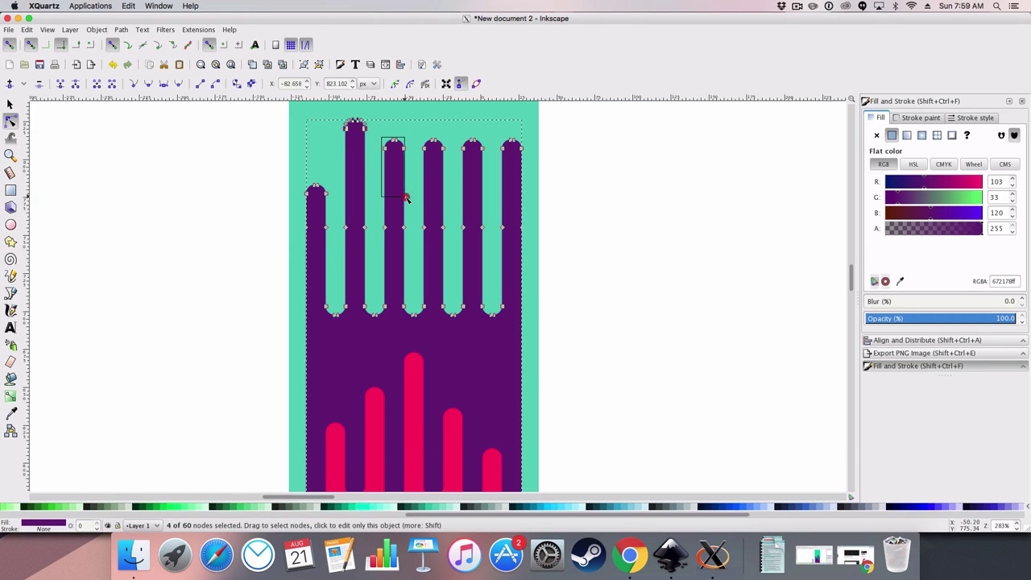
drag(409, 198, 410, 189)
drag(394, 143, 395, 201)
click(422, 148)
Step: Lower the fourth purple drip's top, then try and undo a move of the fifth drip
click(441, 162)
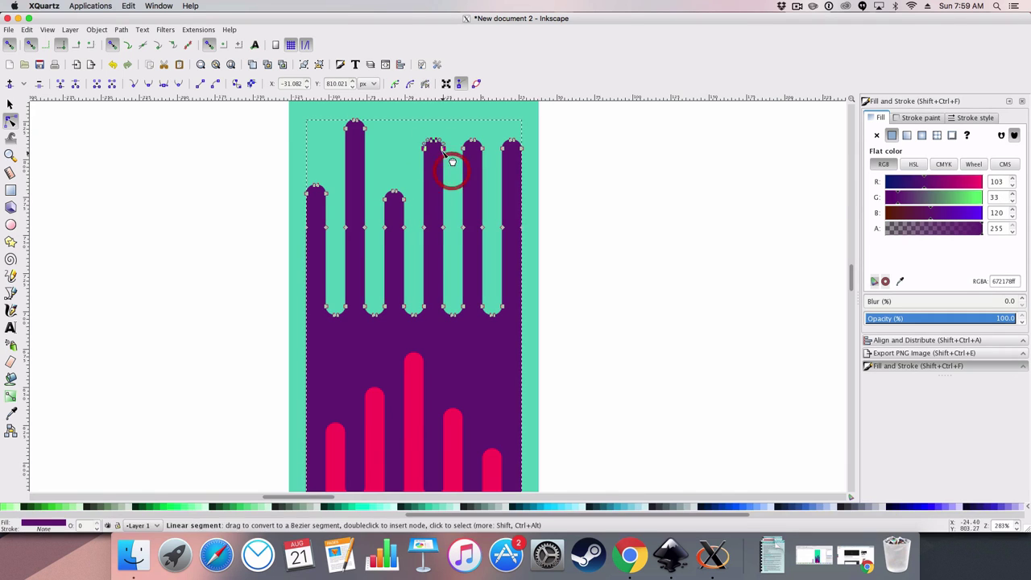
click(451, 161)
drag(433, 146, 442, 254)
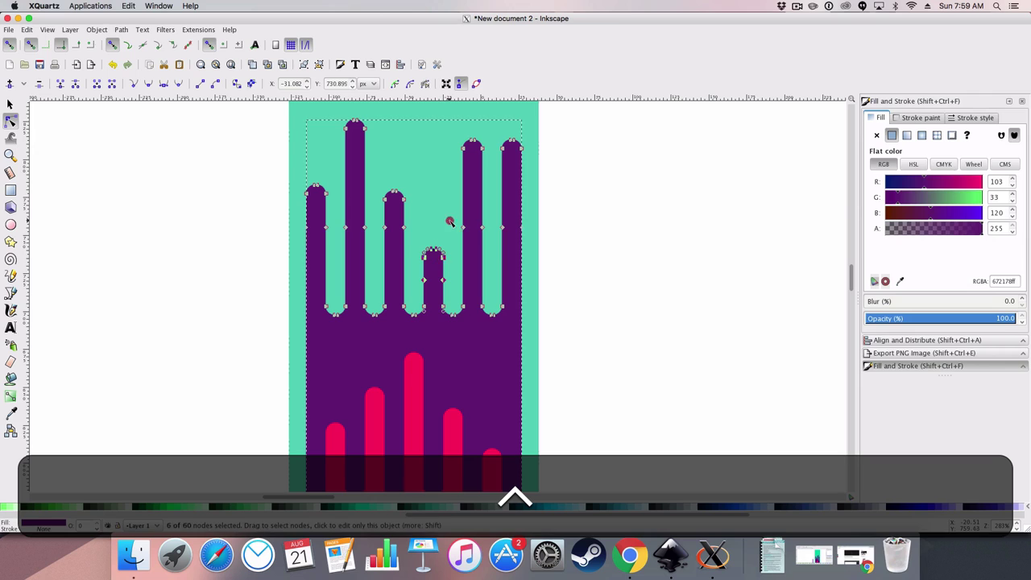
click(449, 223)
click(475, 205)
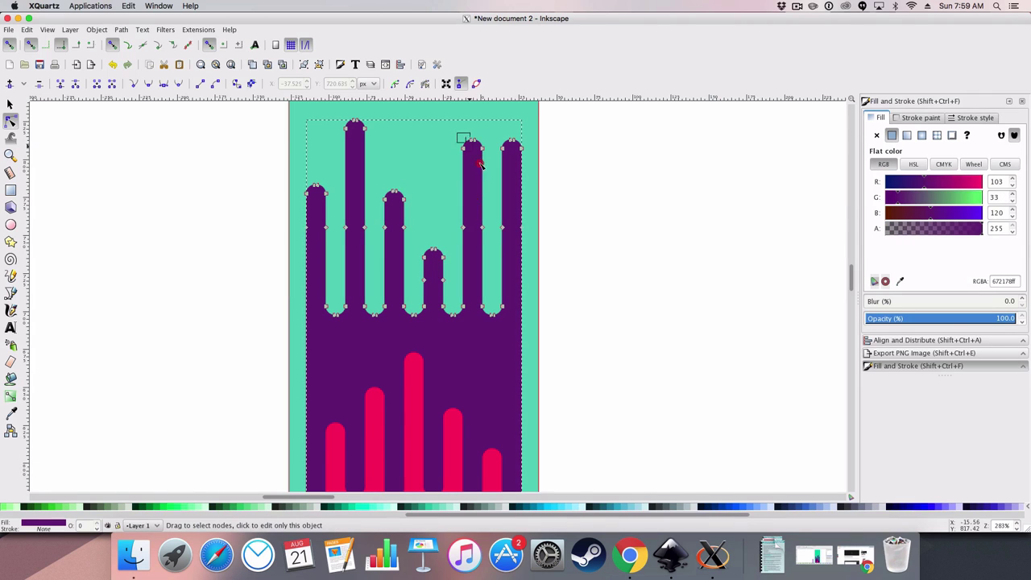
drag(469, 143, 511, 212)
key(ctrl+z)
click(540, 221)
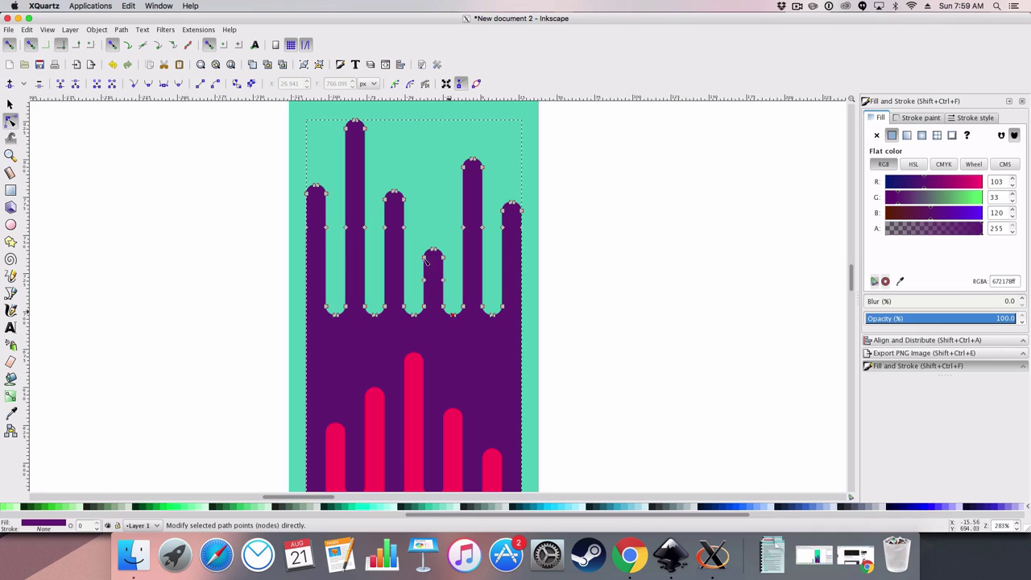
click(409, 175)
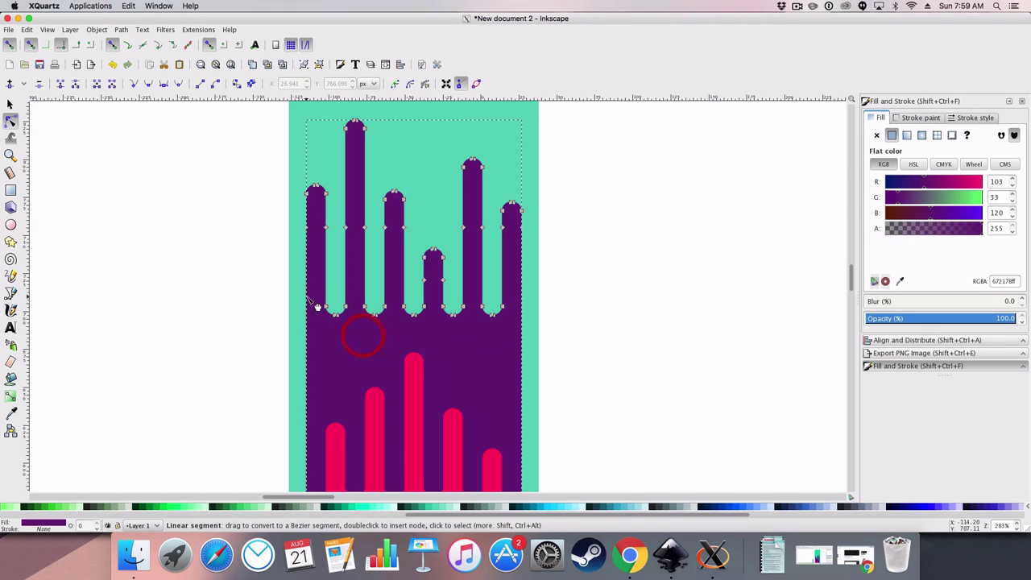
Step: Deepen the mint gaps between the purple fingers by varying amounts
drag(337, 308, 345, 338)
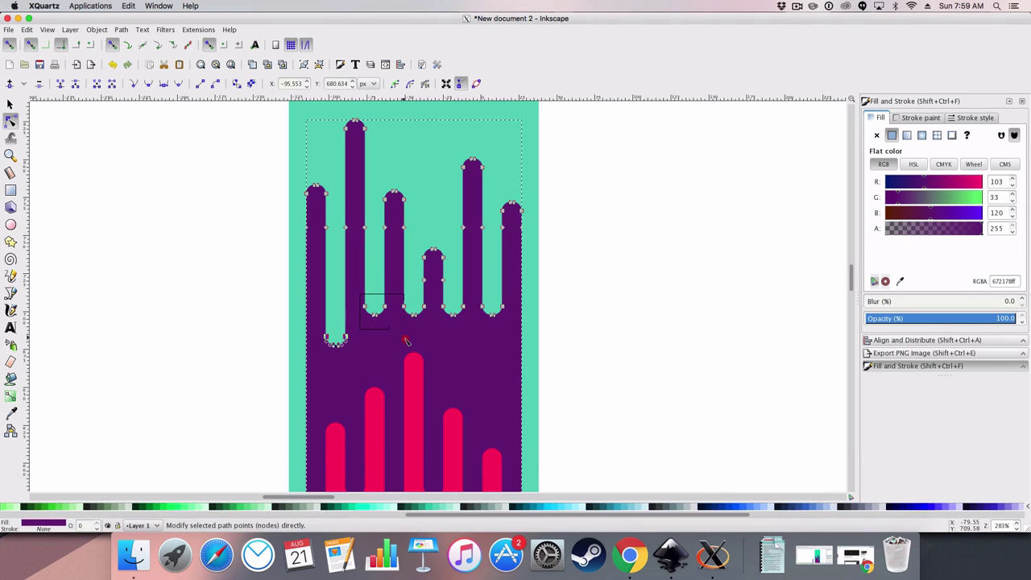
drag(407, 340, 406, 340)
drag(385, 307, 386, 357)
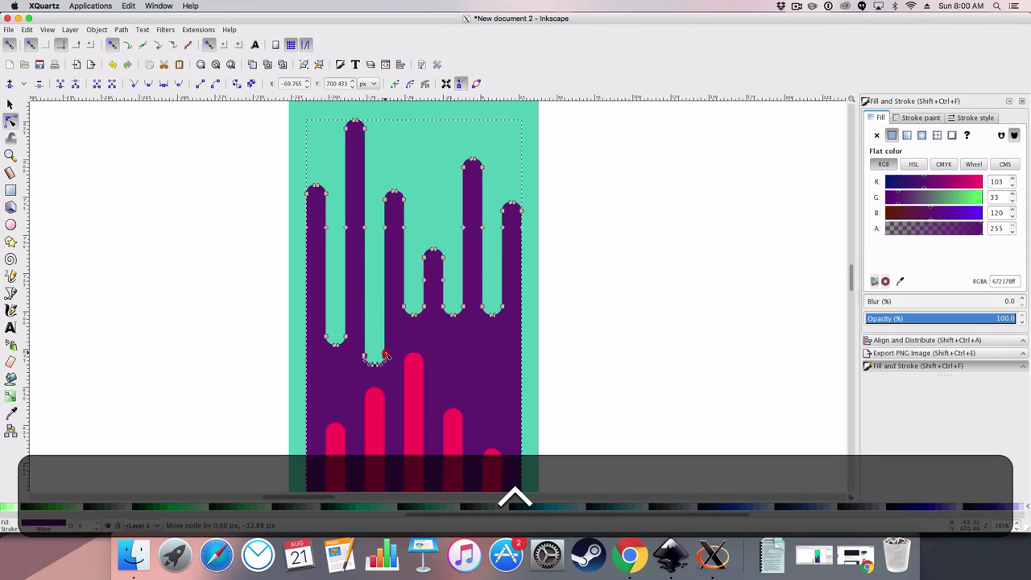
drag(440, 300, 456, 348)
drag(475, 294, 505, 389)
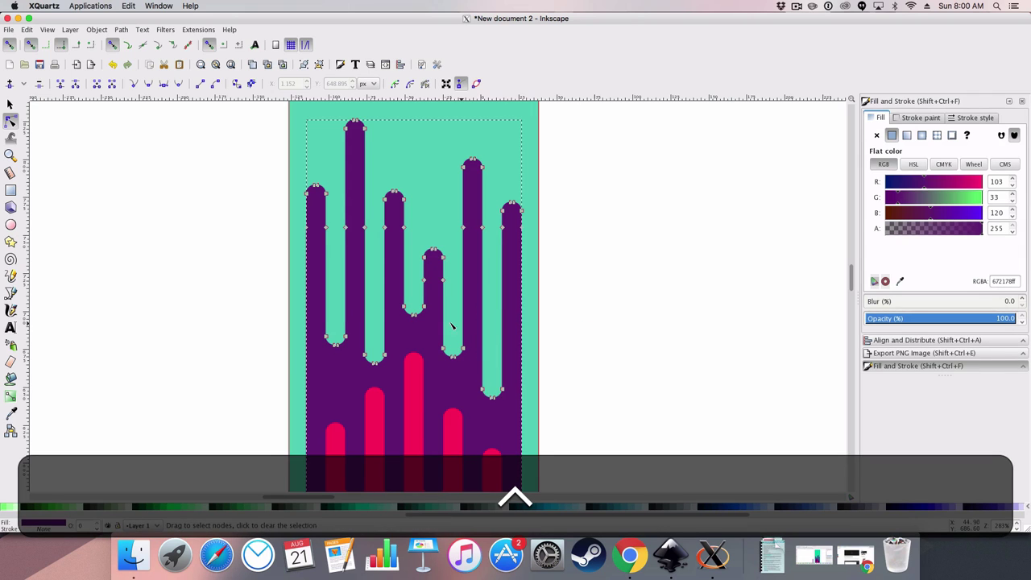
Step: Deselect the drip path and zoom in and out to review the staggered drips
click(610, 317)
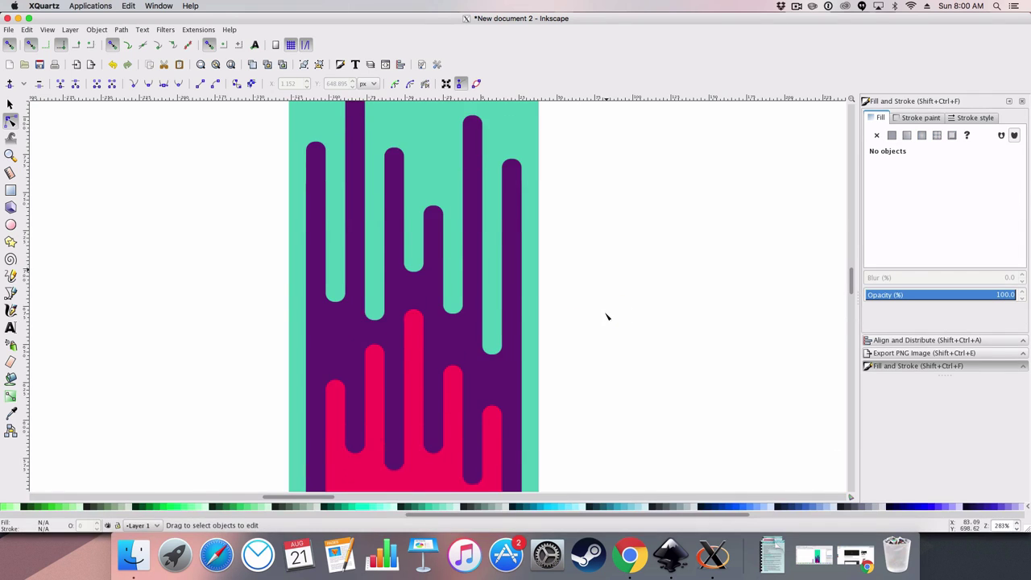
scroll(600, 316, down, 2)
scroll(602, 316, down, 1)
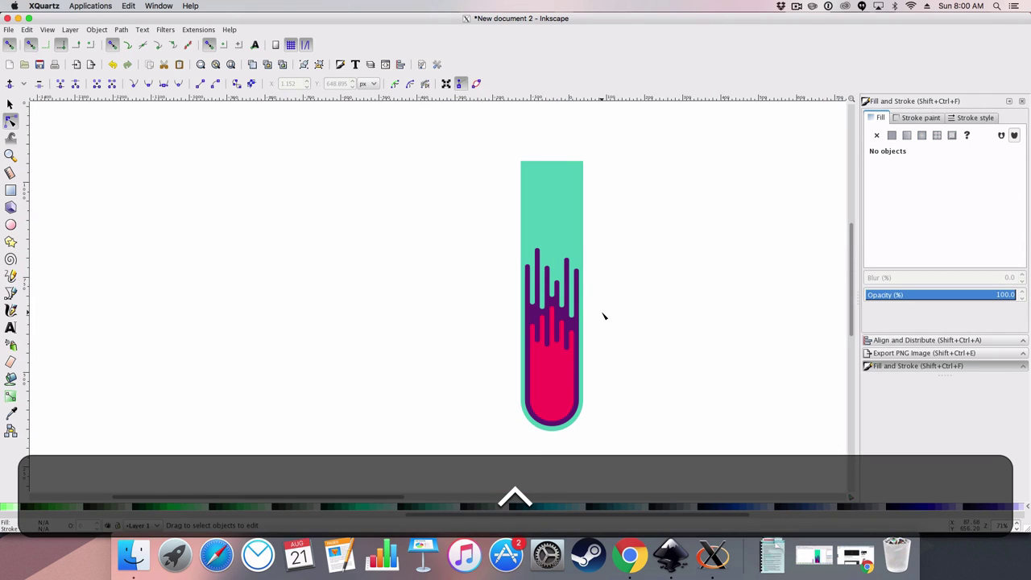
scroll(600, 298, up, 3)
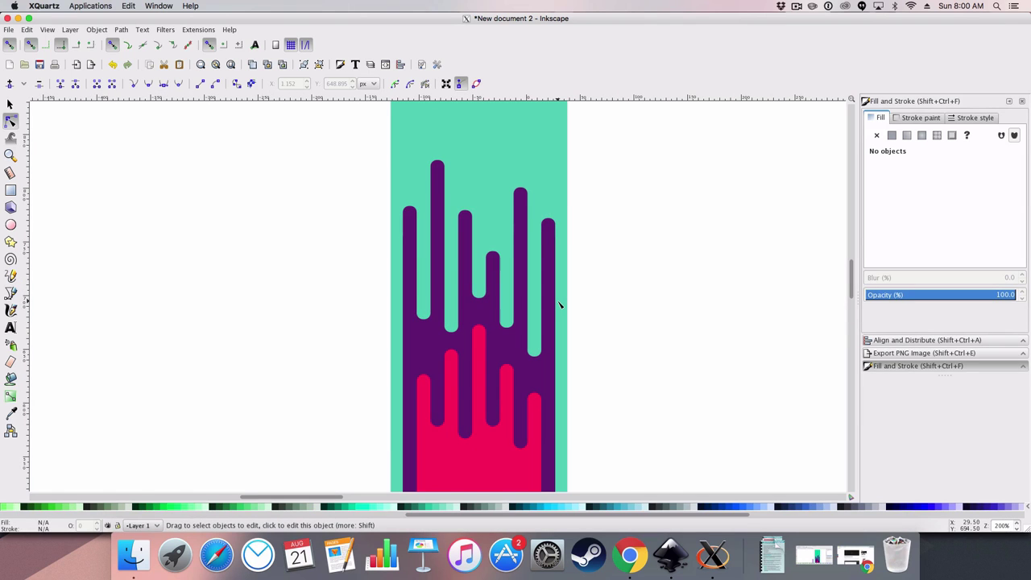
scroll(514, 369, down, 3)
scroll(520, 368, up, 4)
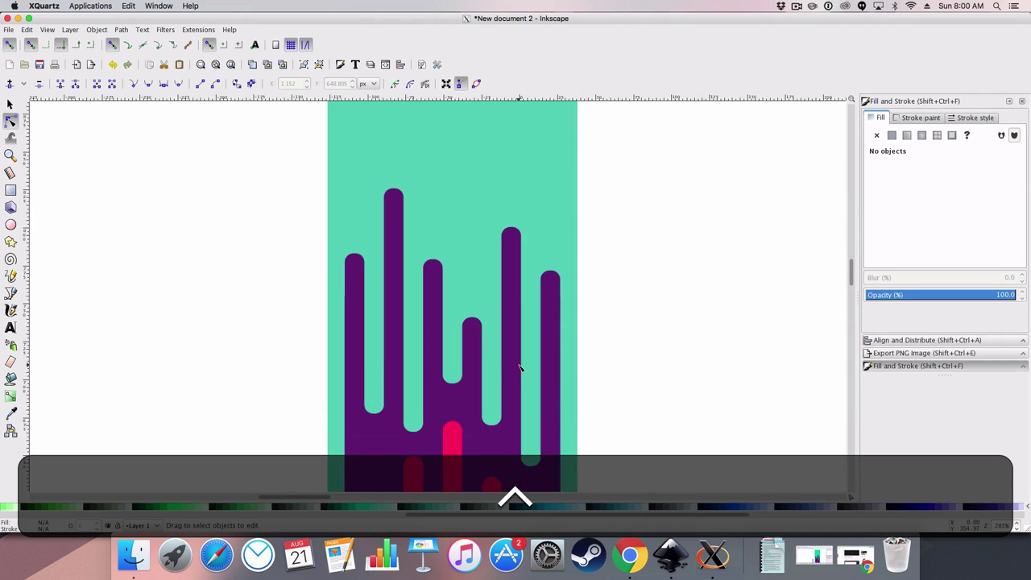
scroll(521, 368, down, 8)
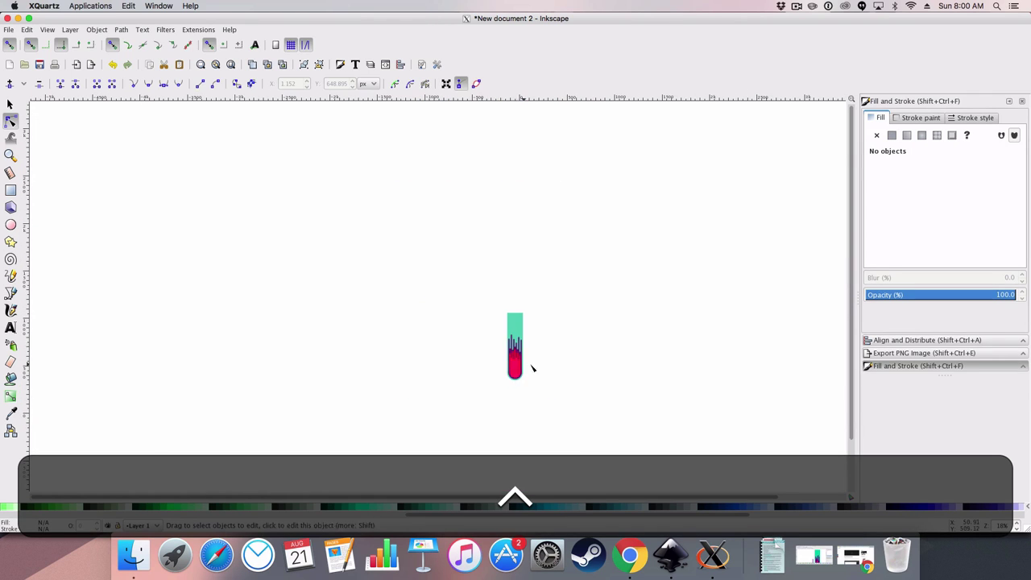
scroll(542, 369, up, 4)
drag(536, 239, 573, 258)
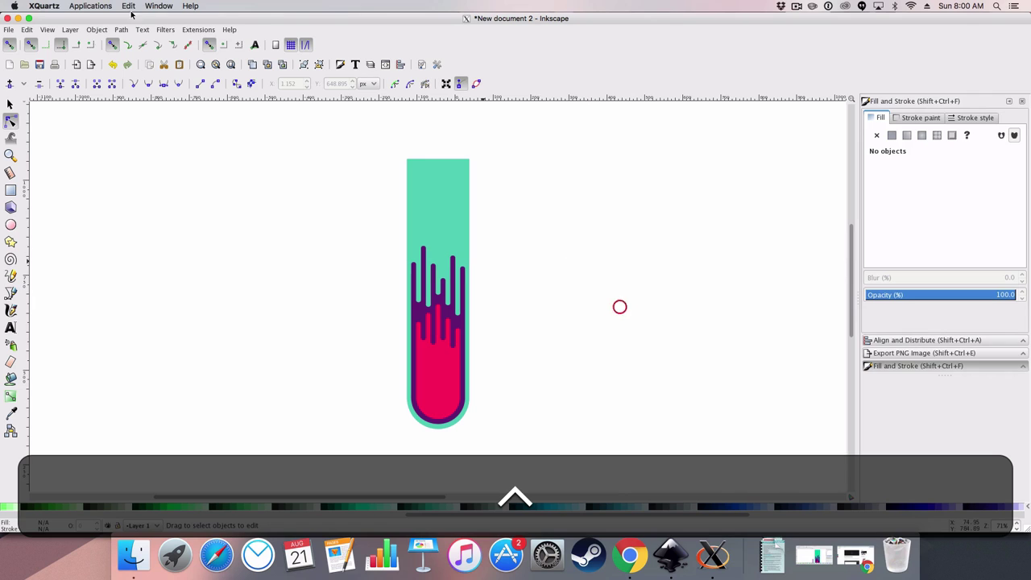
Step: Undo an accidental move of the teal rectangle and zoom in closer on the purple drips
click(11, 103)
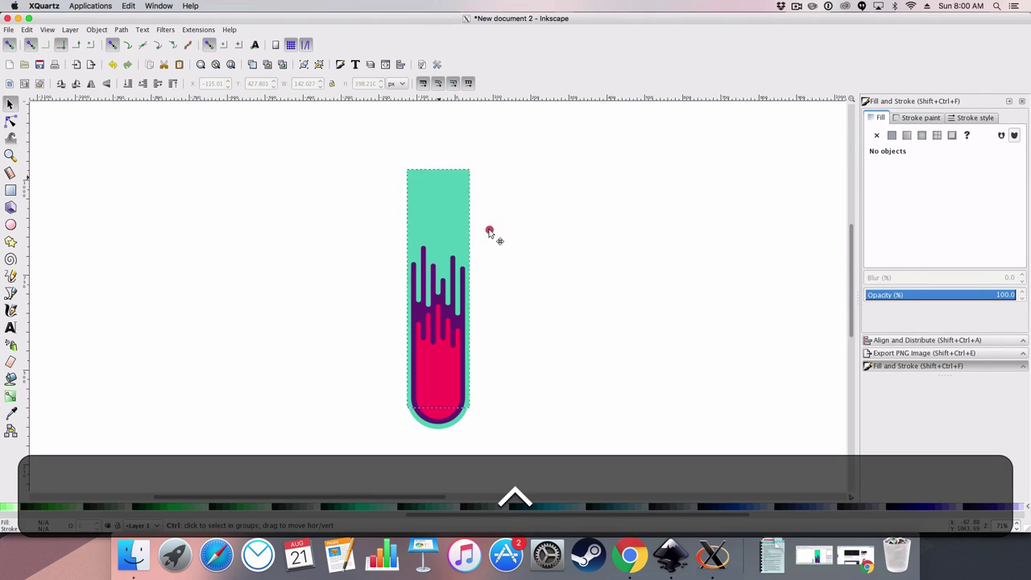
drag(431, 399, 761, 403)
key(ctrl+z)
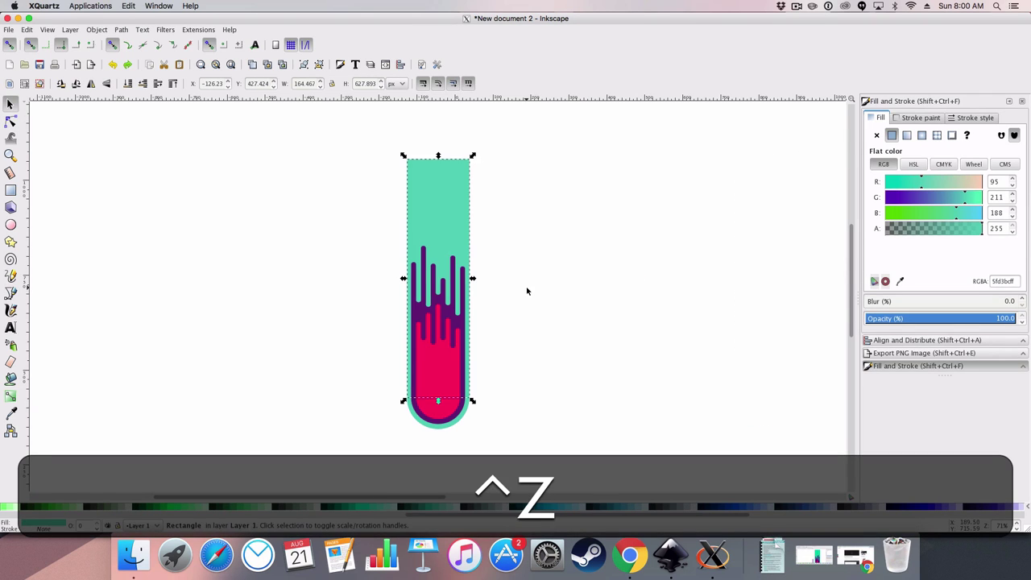
click(573, 278)
scroll(435, 290, up, 3)
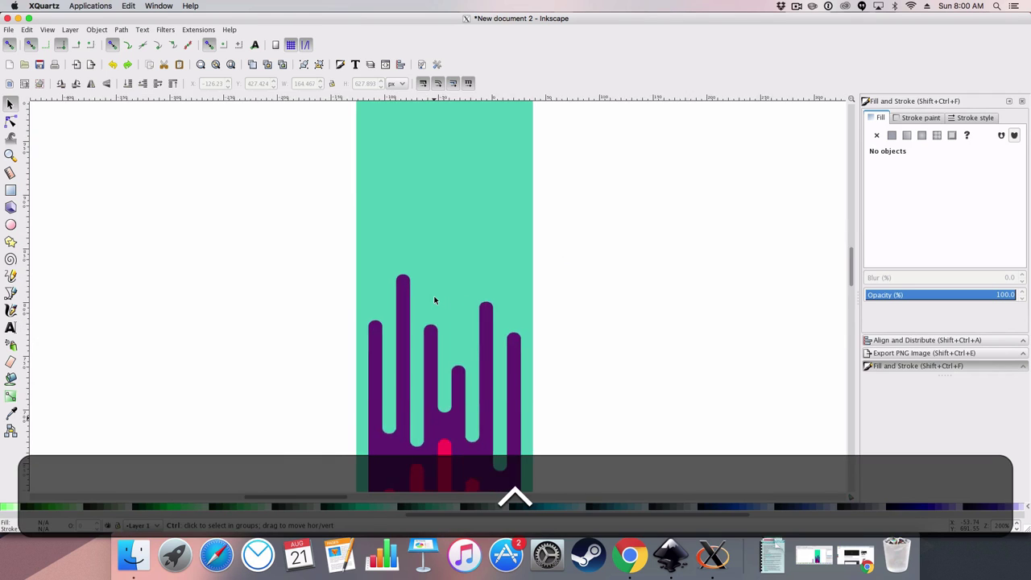
scroll(421, 332, up, 2)
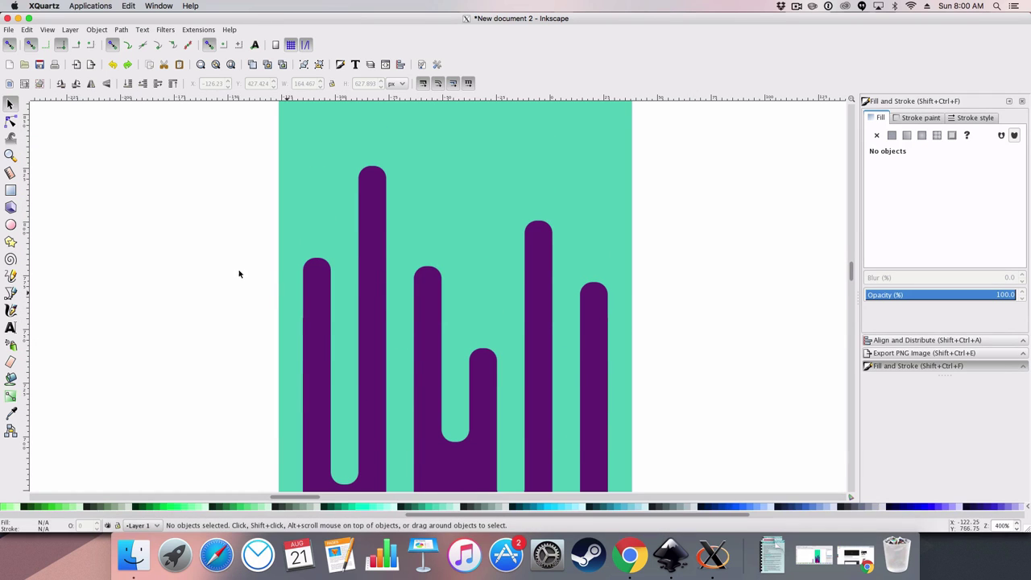
Step: Draw a narrow 13 × 71 px rectangle over the left purple drip
click(12, 188)
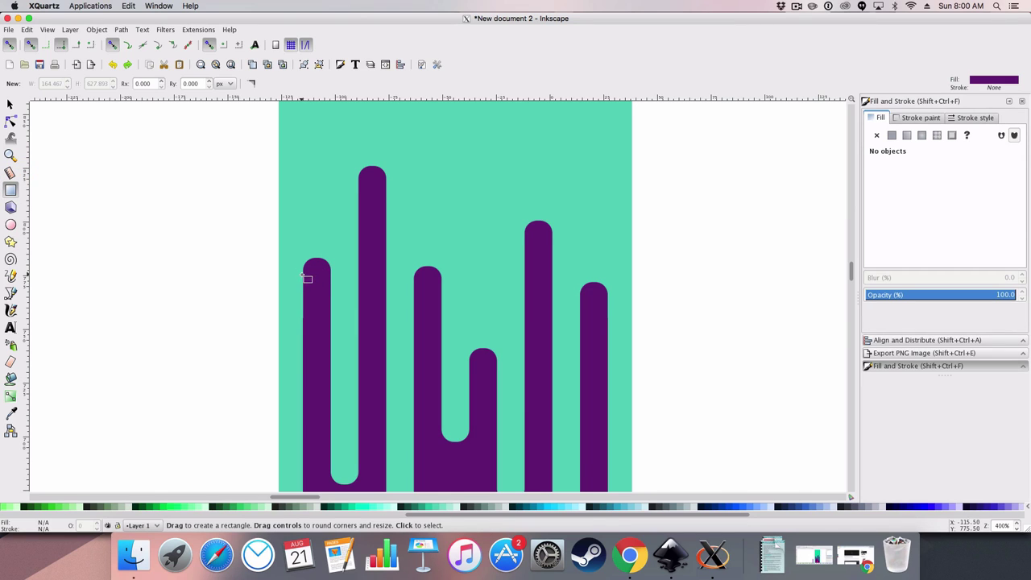
drag(304, 276, 330, 425)
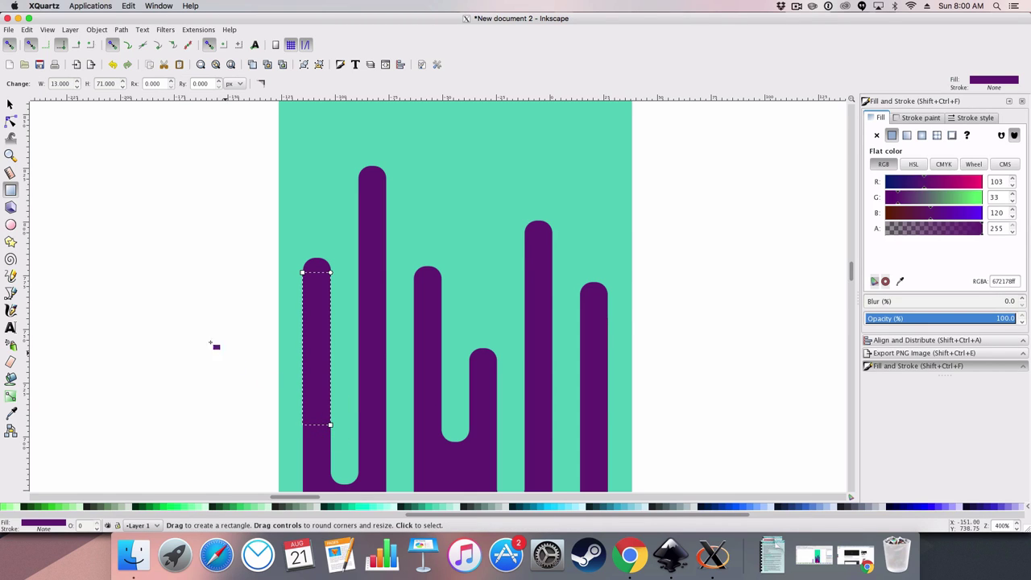
click(11, 107)
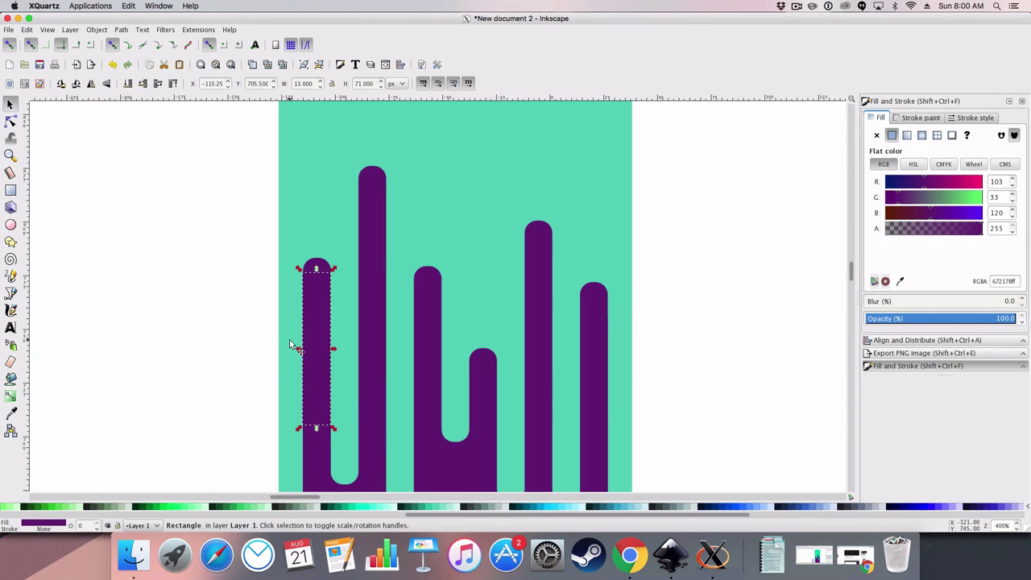
drag(298, 349, 299, 348)
drag(326, 365, 329, 395)
Step: Align it with the left drip's top, round its ends into a capsule, and set it off-page left
scroll(329, 396, down, 6)
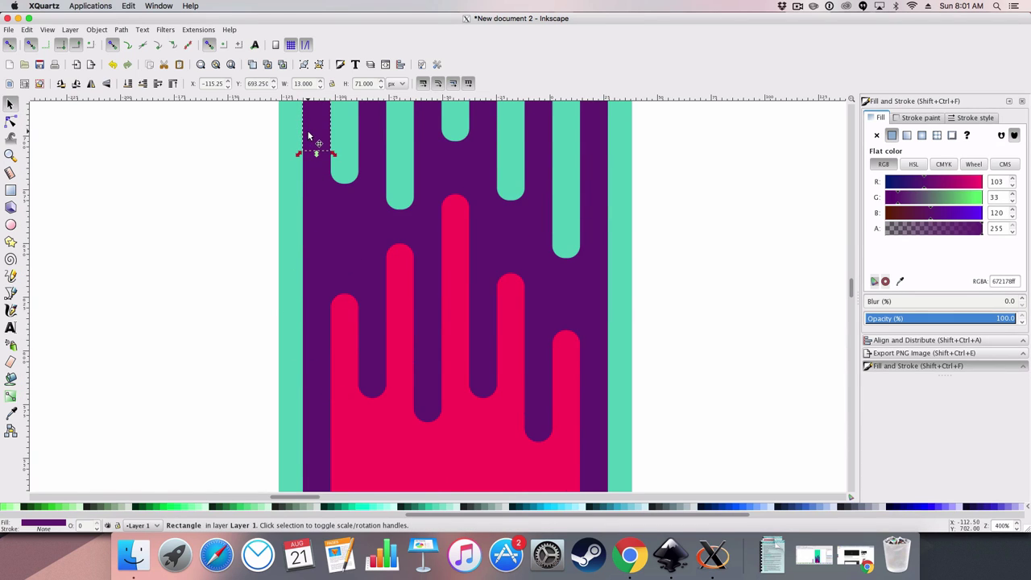
scroll(314, 138, up, 5)
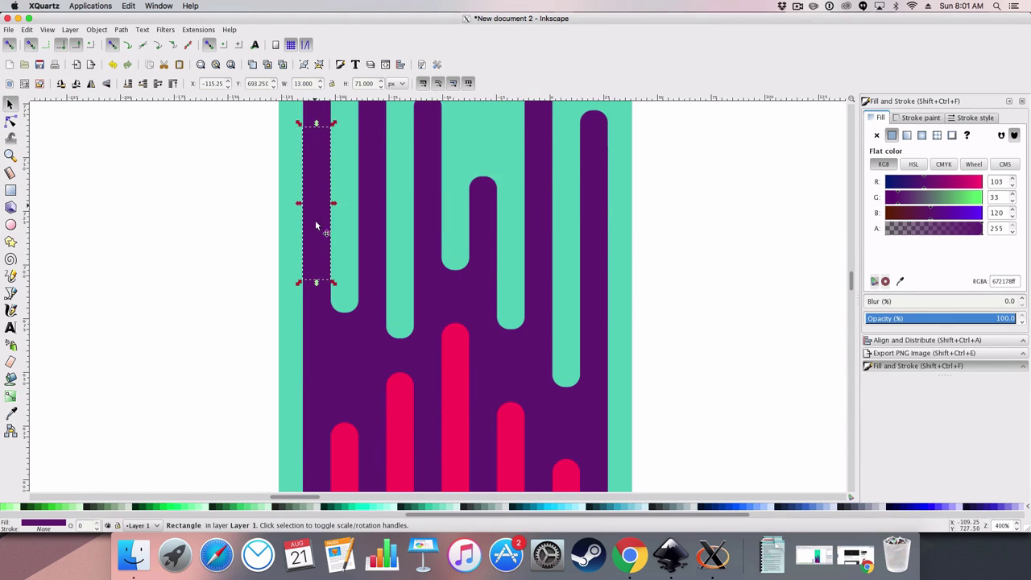
drag(321, 257, 319, 146)
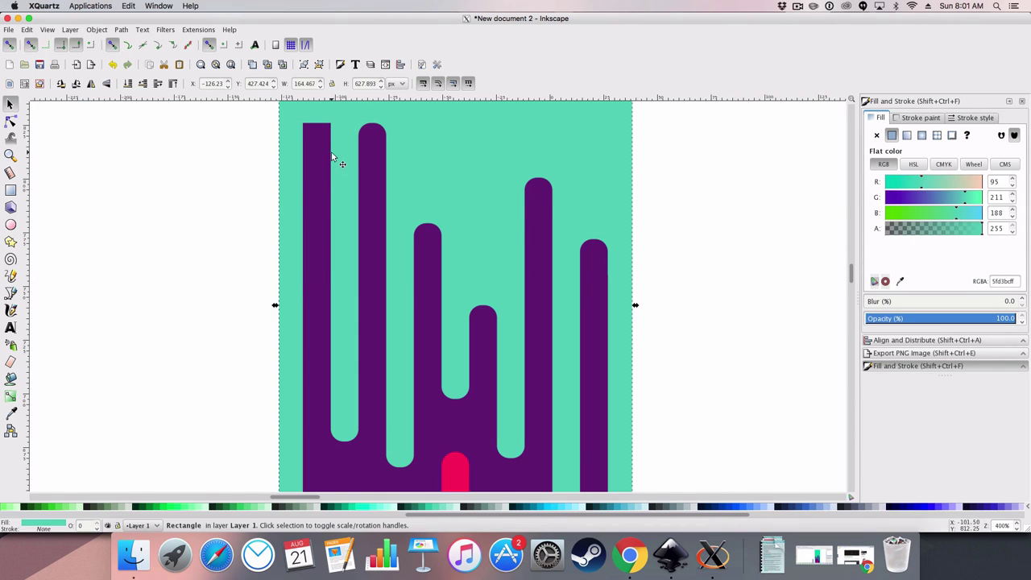
click(12, 121)
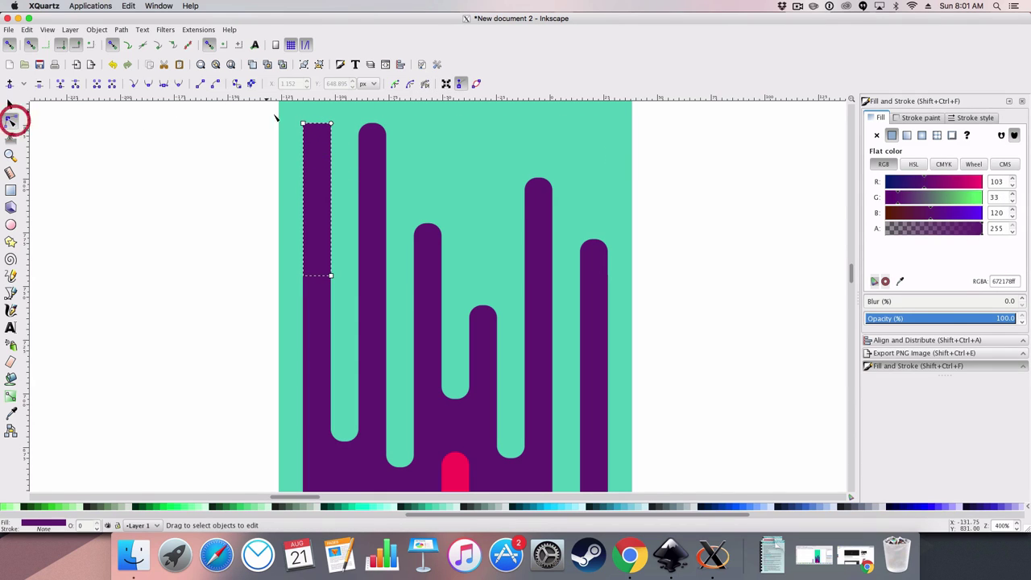
drag(331, 123, 140, 190)
click(12, 104)
Step: Duplicate the off-page purple capsule and move the copy onto the drawing
click(139, 190)
scroll(156, 287, down, 3)
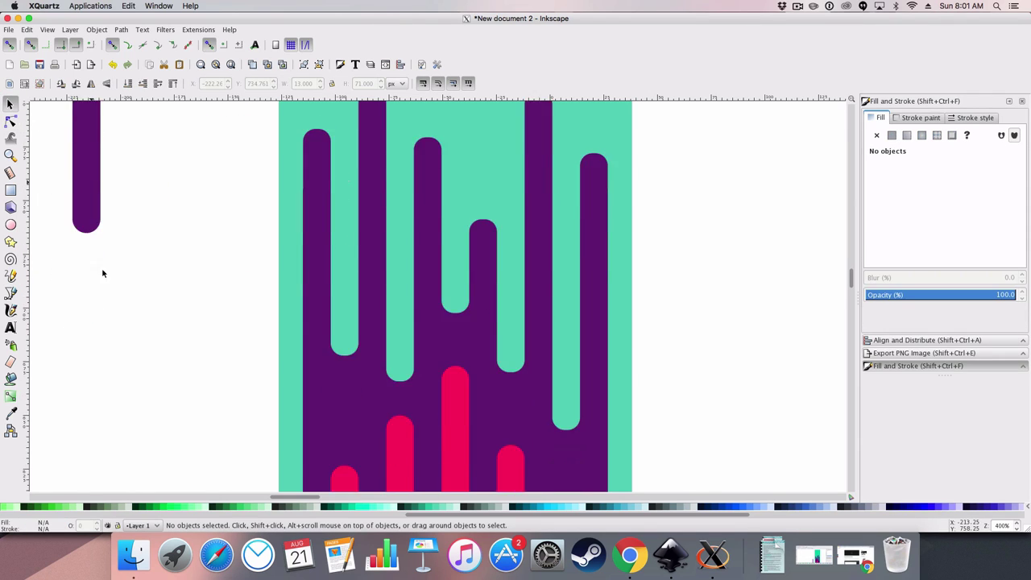
scroll(225, 288, down, 1)
scroll(225, 288, up, 2)
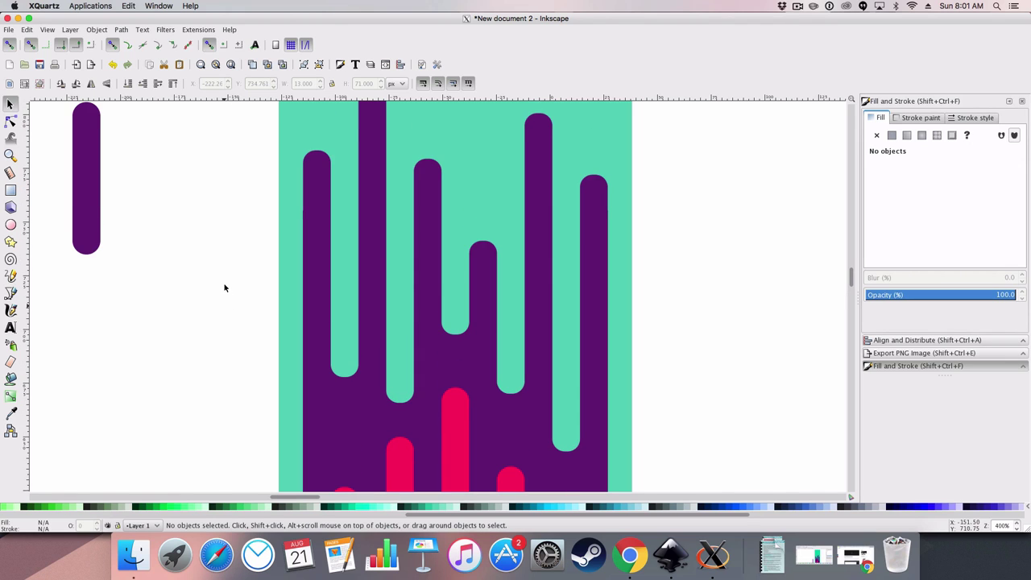
click(98, 154)
key(ctrl+d)
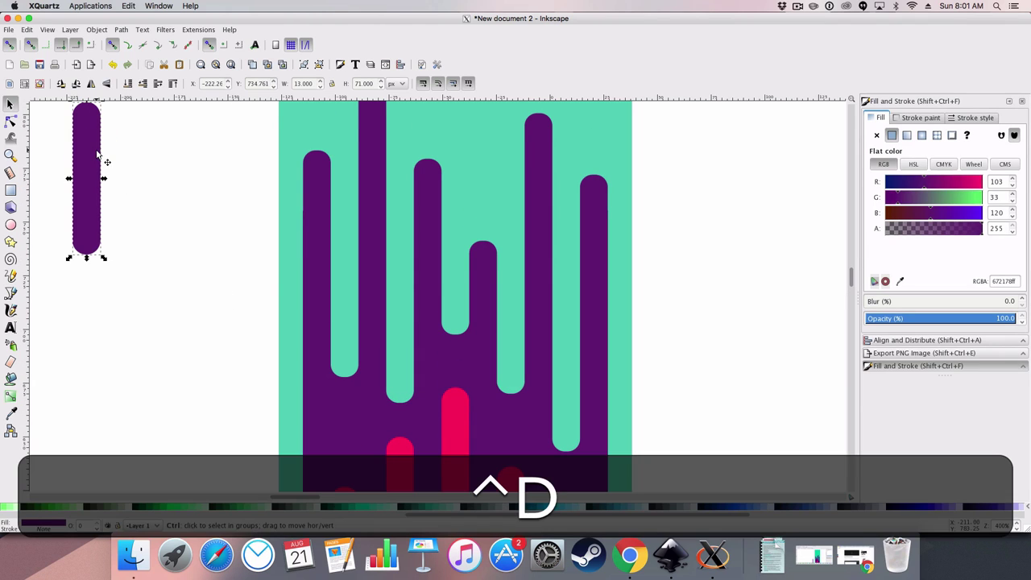
mouse_move(99, 161)
mouse_down()
mouse_move(311, 396)
mouse_move(357, 399)
mouse_up()
scroll(357, 399, down, 5)
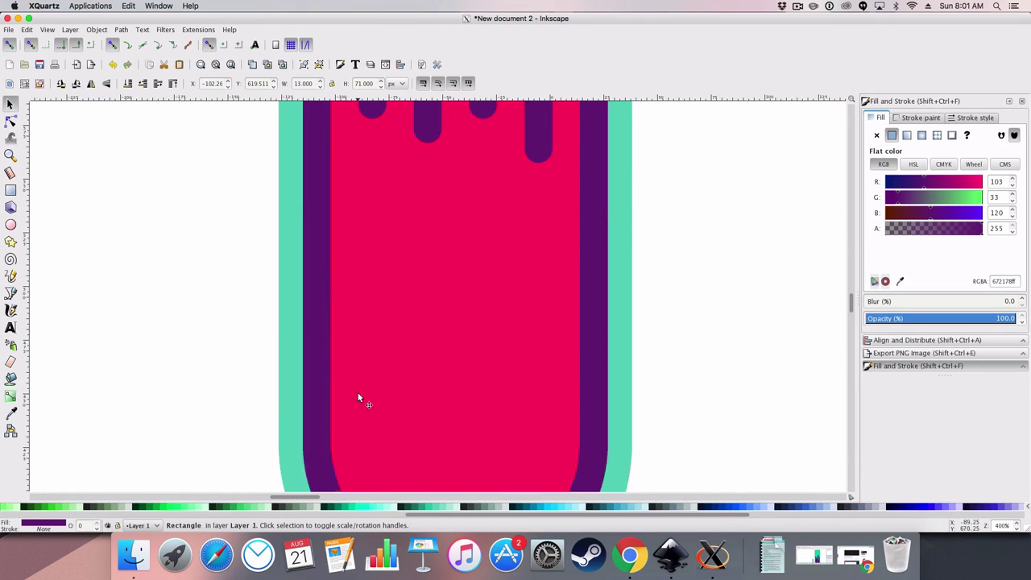
Step: Recolour the copy with the pink fingers' colour and shorten it to H 20.5
click(901, 281)
click(402, 244)
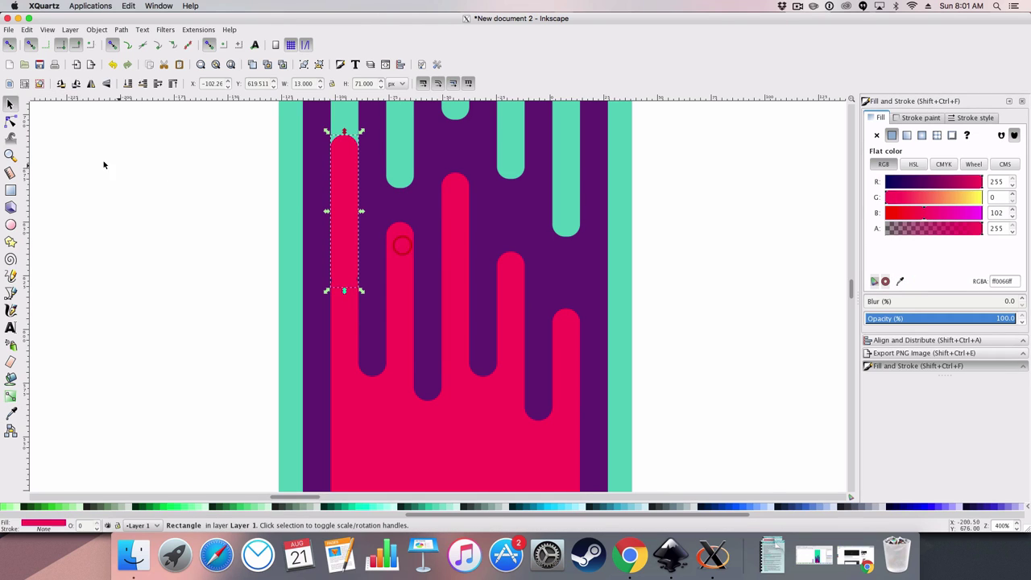
drag(344, 131, 359, 193)
key(ctrl+z)
drag(345, 135, 344, 191)
click(344, 192)
click(383, 189)
key(shift+Tab)
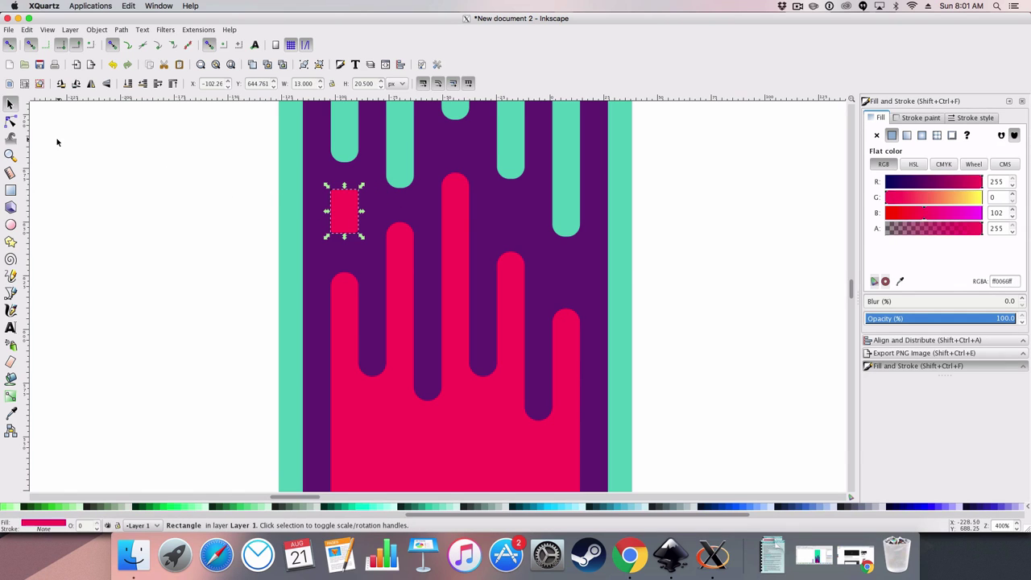
click(12, 120)
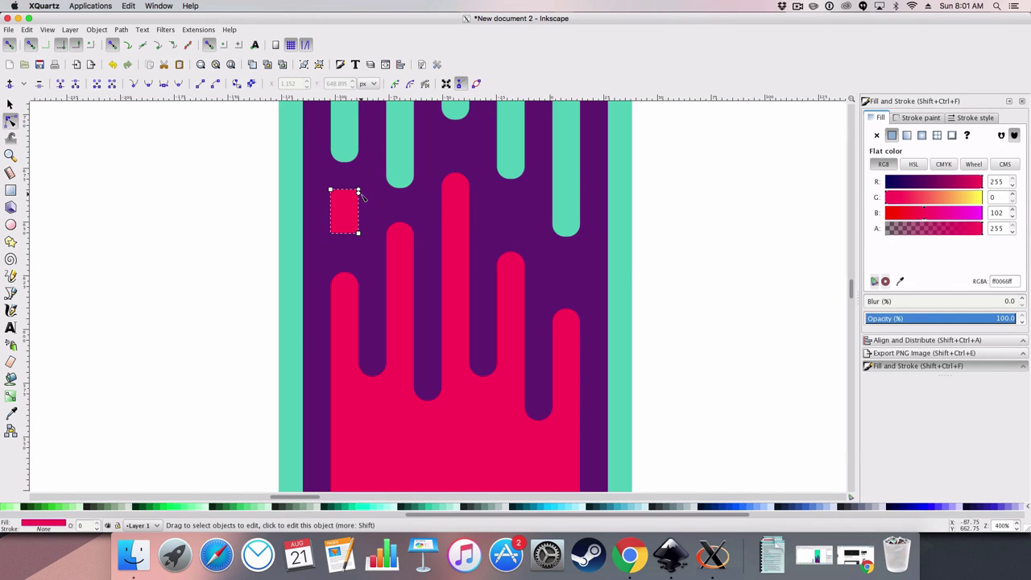
click(598, 242)
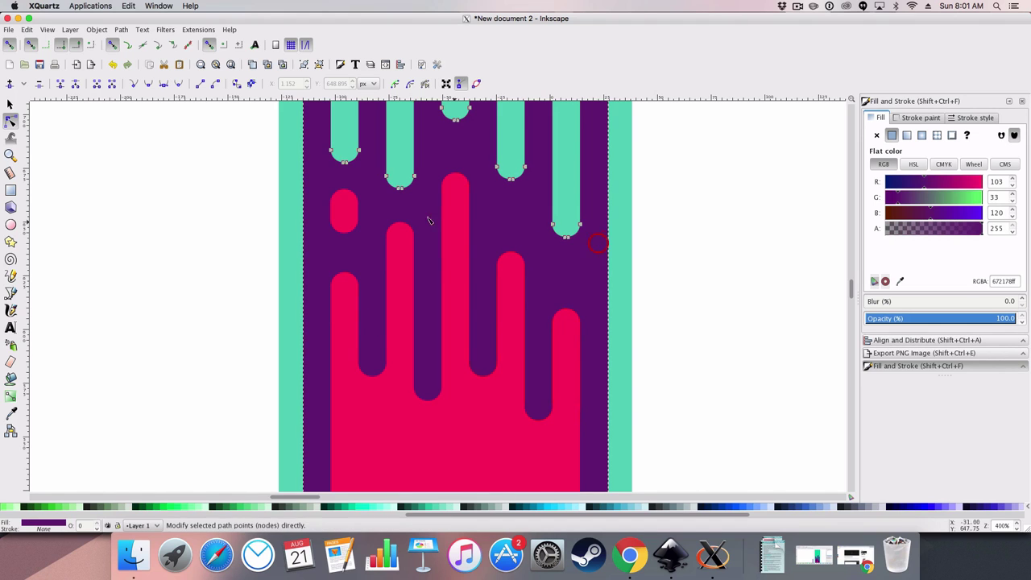
click(8, 104)
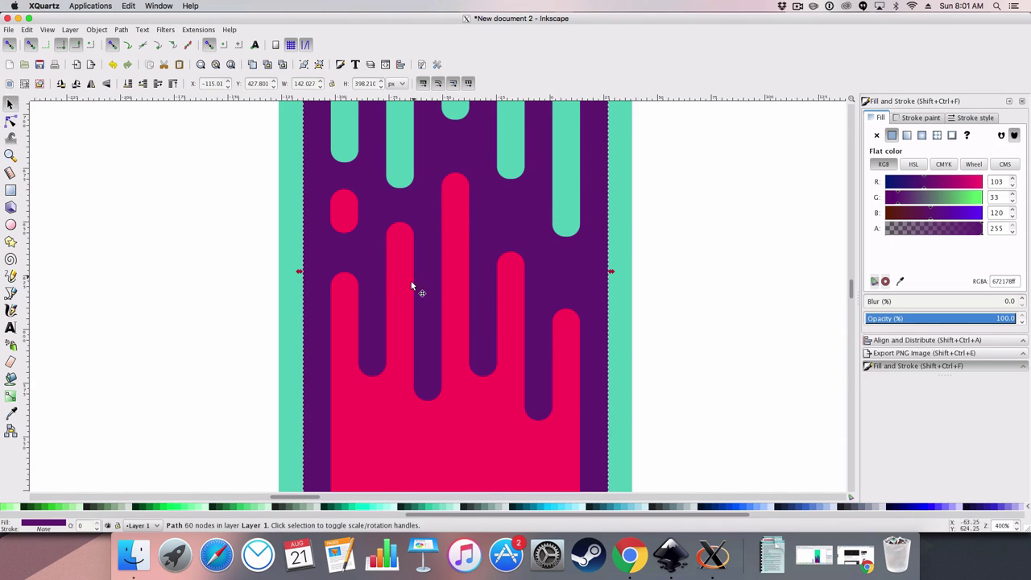
Step: Duplicate the small pink capsule and nudge the copy into place on the right side
click(339, 211)
key(ctrl+d)
drag(338, 212, 565, 324)
key(shift)
key(ctrl)
key(shift+Up)
key(Up)
key(Up)
key(Up)
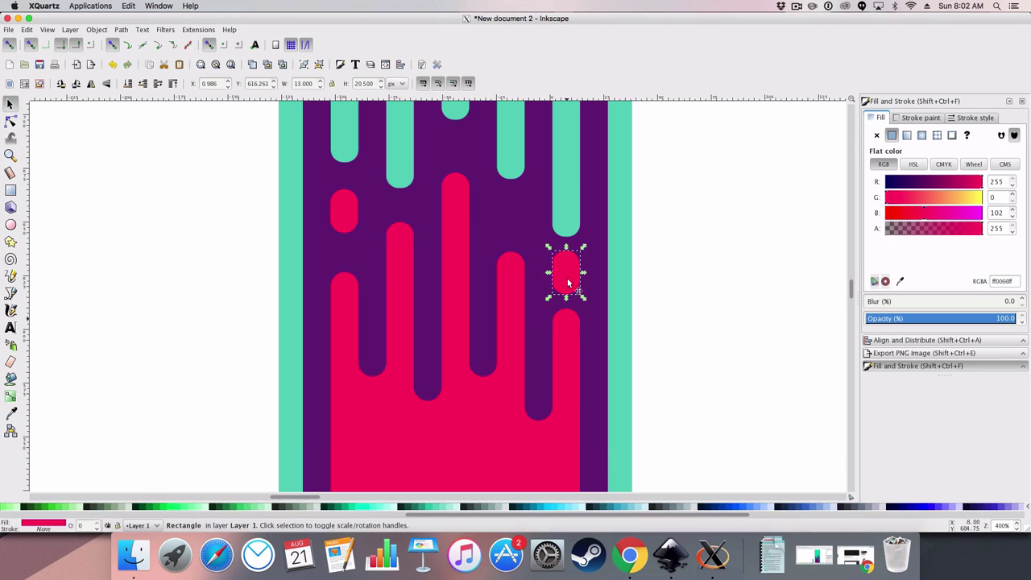
click(712, 266)
Step: Duplicate the off-page purple capsule onto the artwork and raise it into the mint area
scroll(588, 253, up, 8)
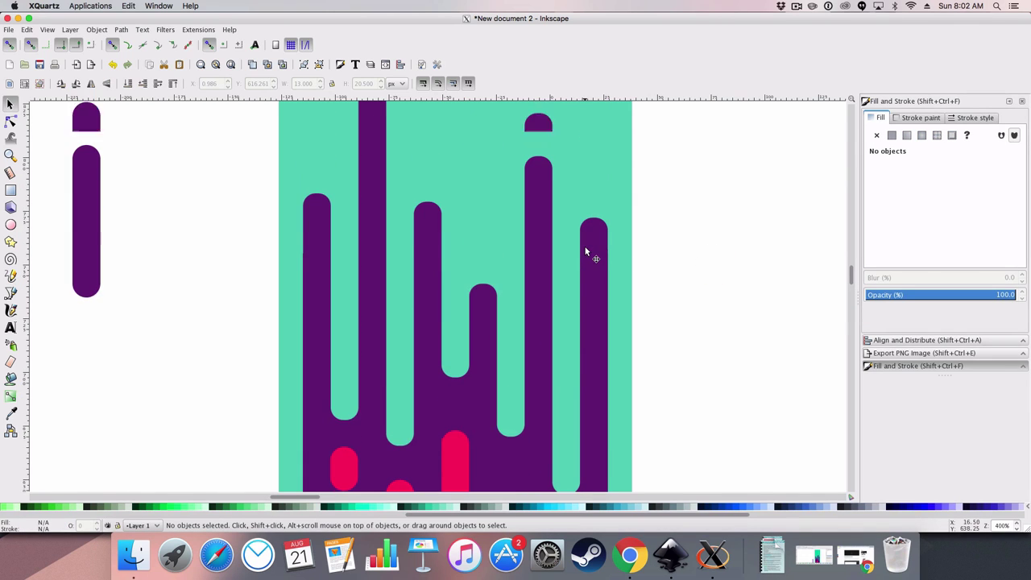
key(ctrl+d)
drag(94, 197, 325, 146)
scroll(338, 143, up, 5)
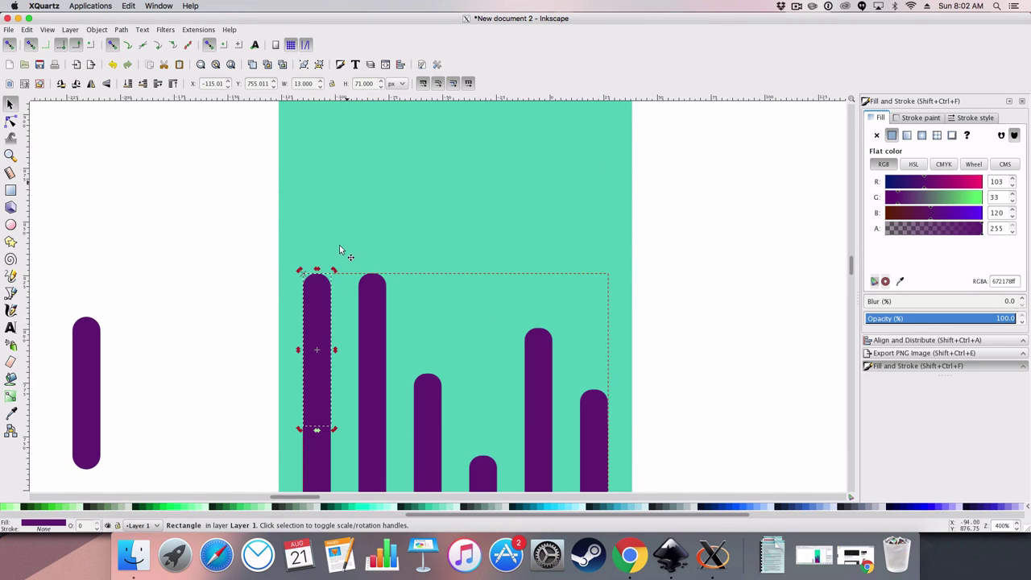
key(shift)
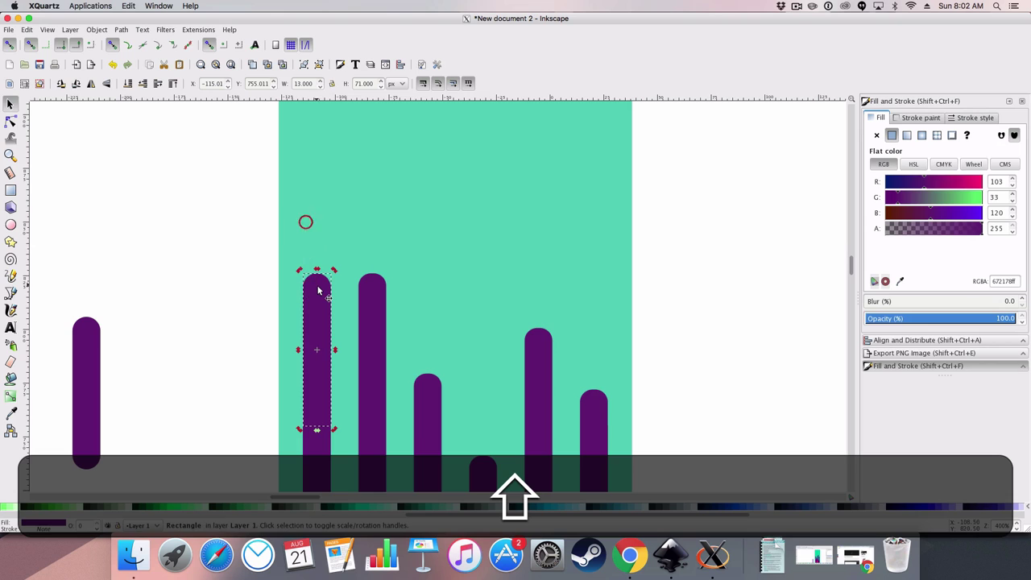
key(shift+Up)
key(shift+Up)
key(shift+Up)
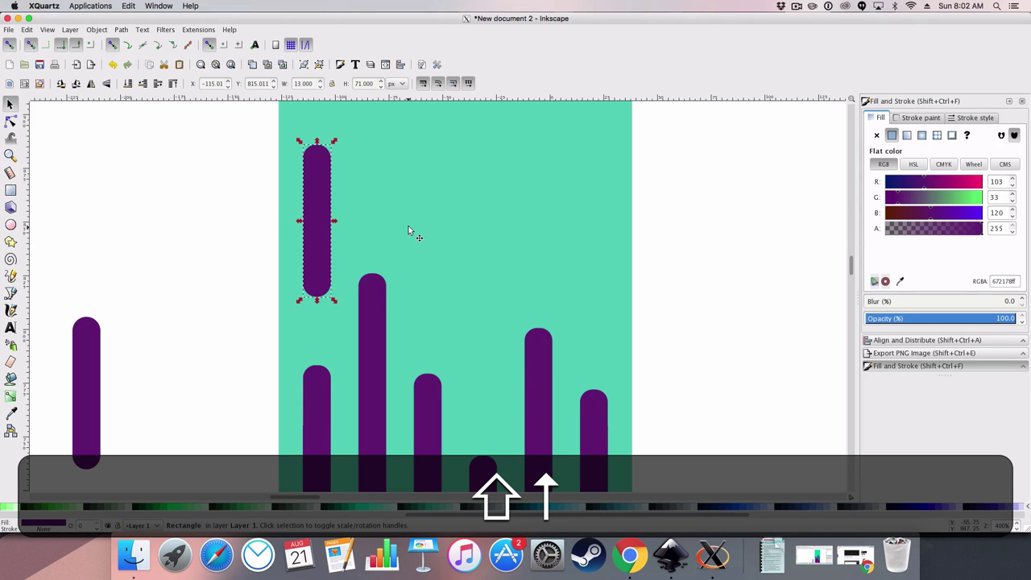
ctrl+click(409, 224)
scroll(409, 223, down, 8)
scroll(448, 231, up, 4)
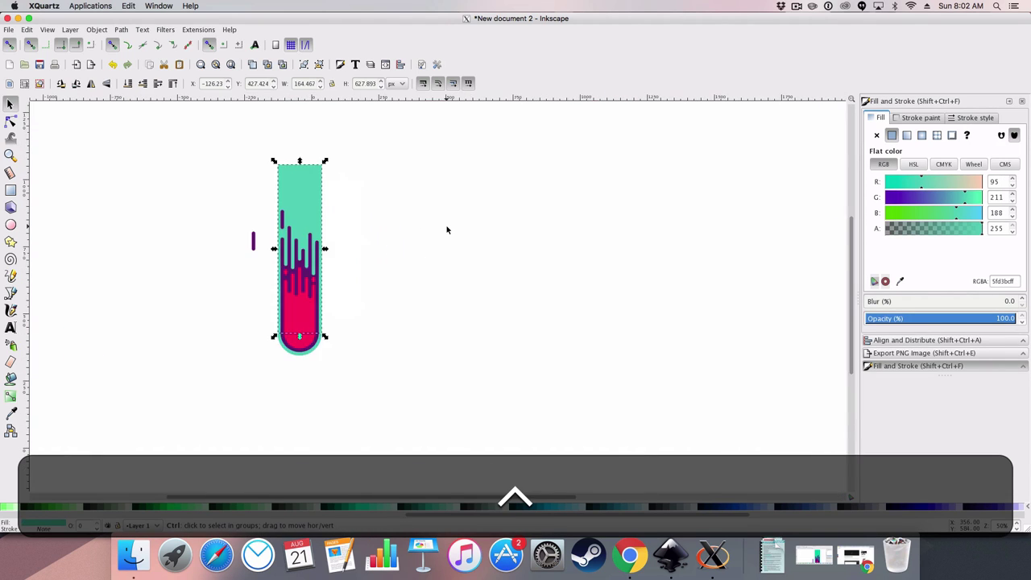
scroll(447, 230, up, 1)
Step: Duplicate the small purple capsule, nudge it higher above the left drips, and shorten it to H 34.23
ctrl+click(216, 216)
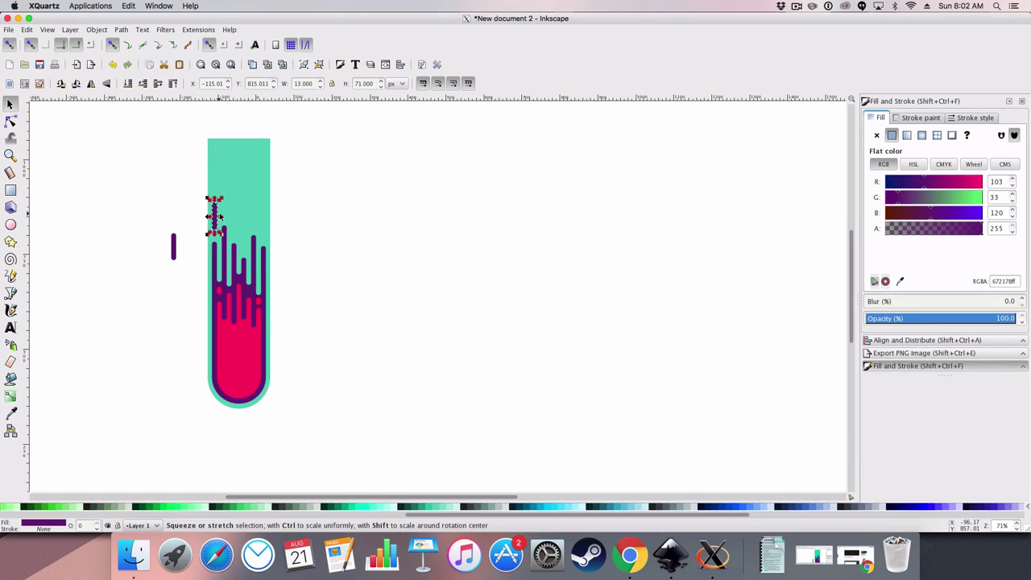
key(shift+d)
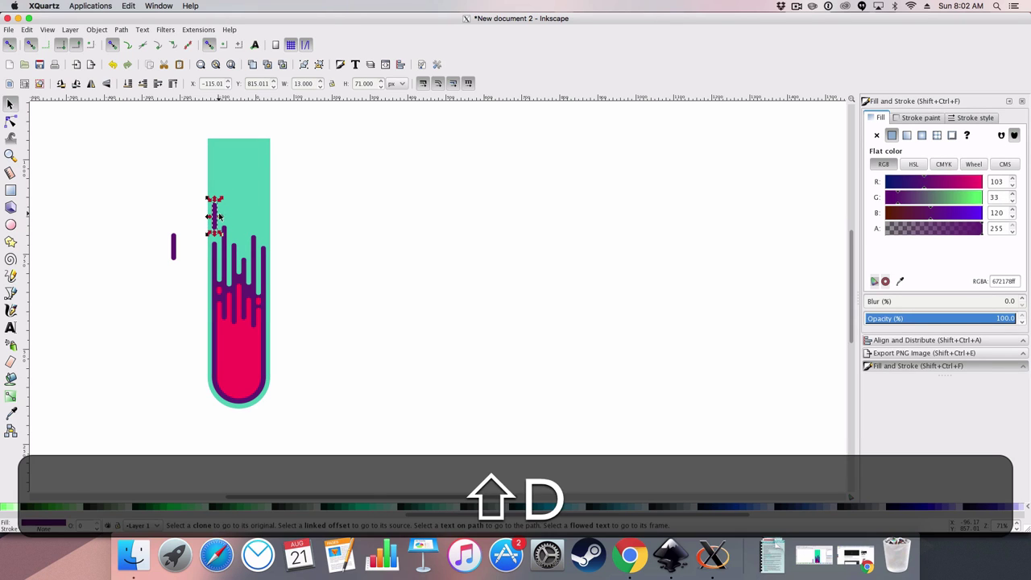
key(ctrl+d)
drag(223, 218, 228, 234)
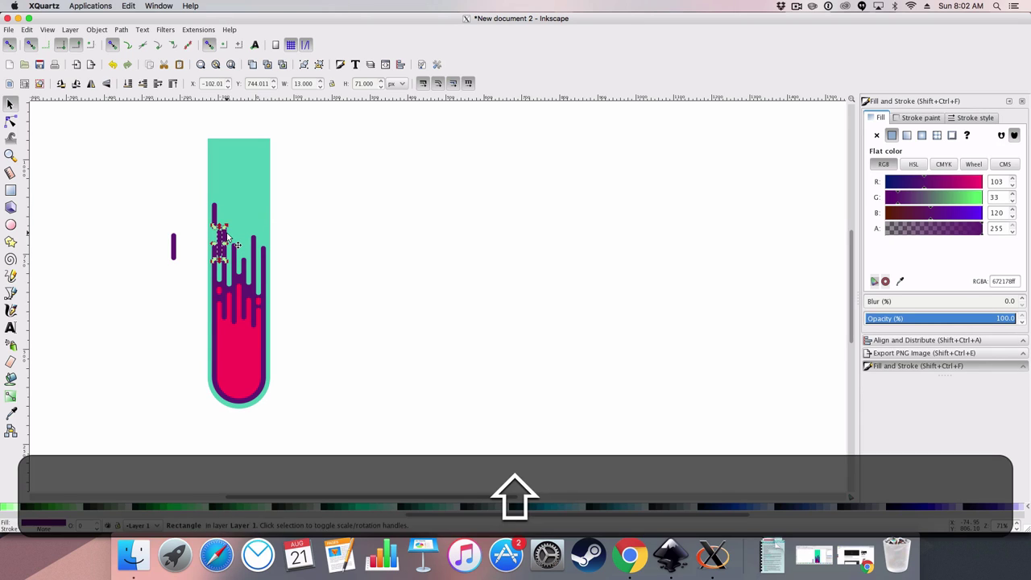
key(shift+Right)
key(shift+Left)
key(Left)
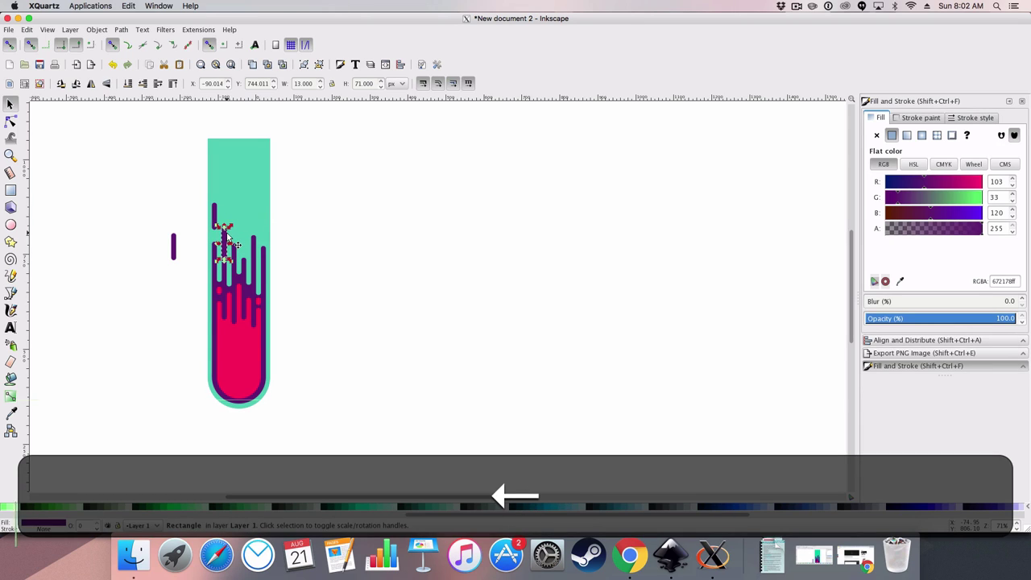
key(shift+Up)
key(Up)
key(shift+Up)
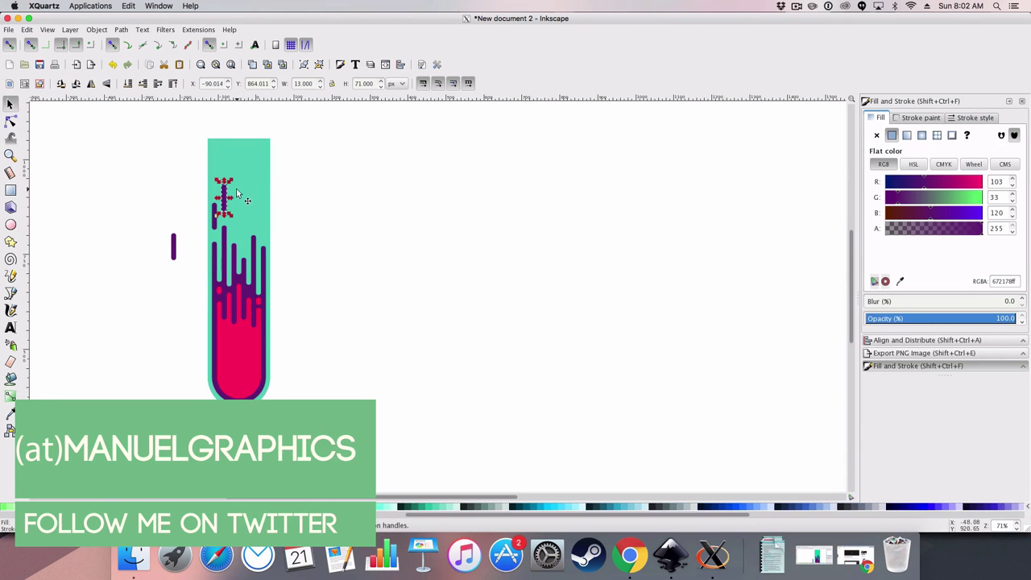
drag(224, 180, 224, 190)
click(224, 190)
scroll(234, 193, up, 3)
ctrl+scroll(222, 323, up, 5)
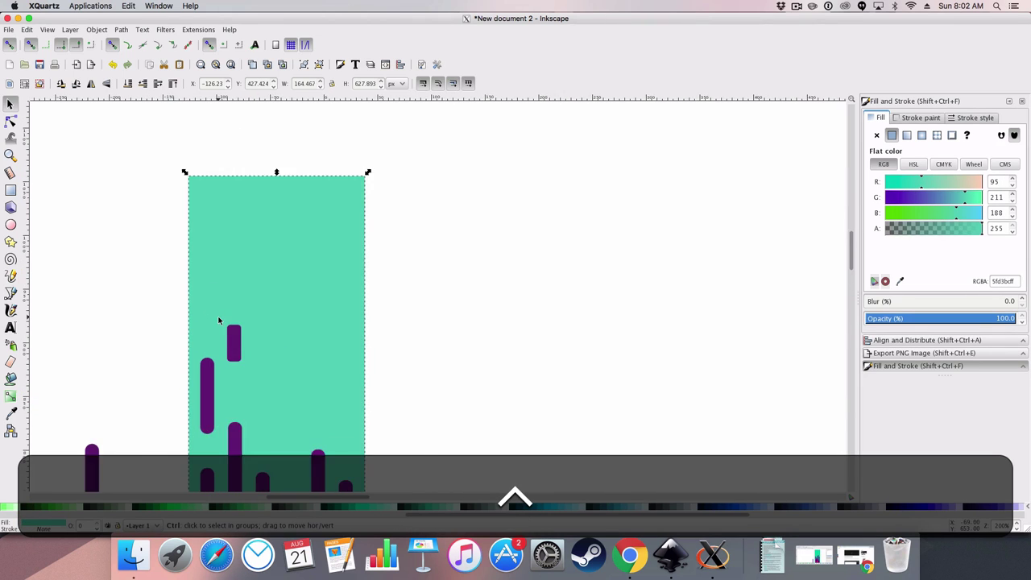
Step: Duplicate the short purple capsule and place the copy just above the middle drip
ctrl+click(239, 341)
key(n)
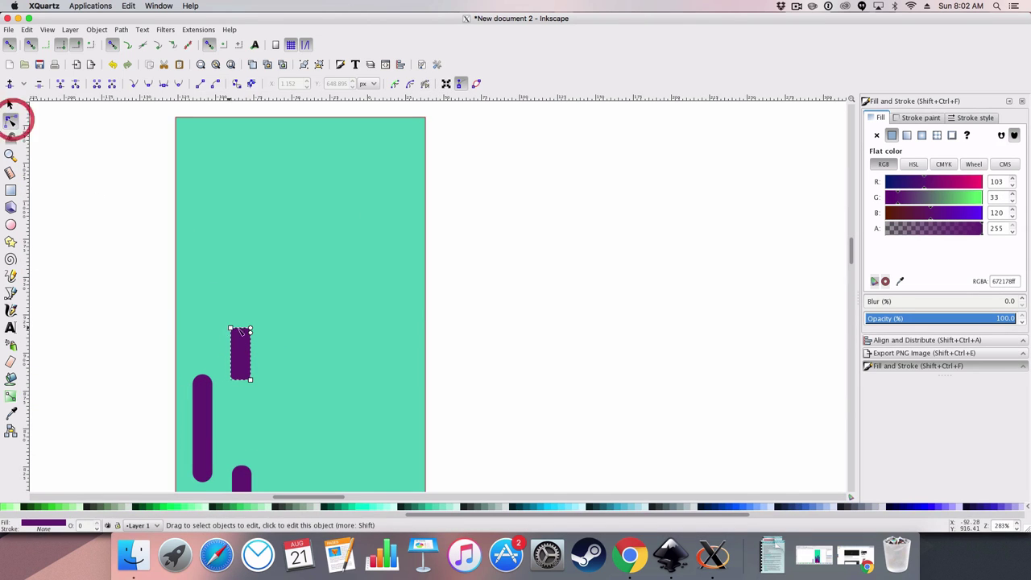
key(s)
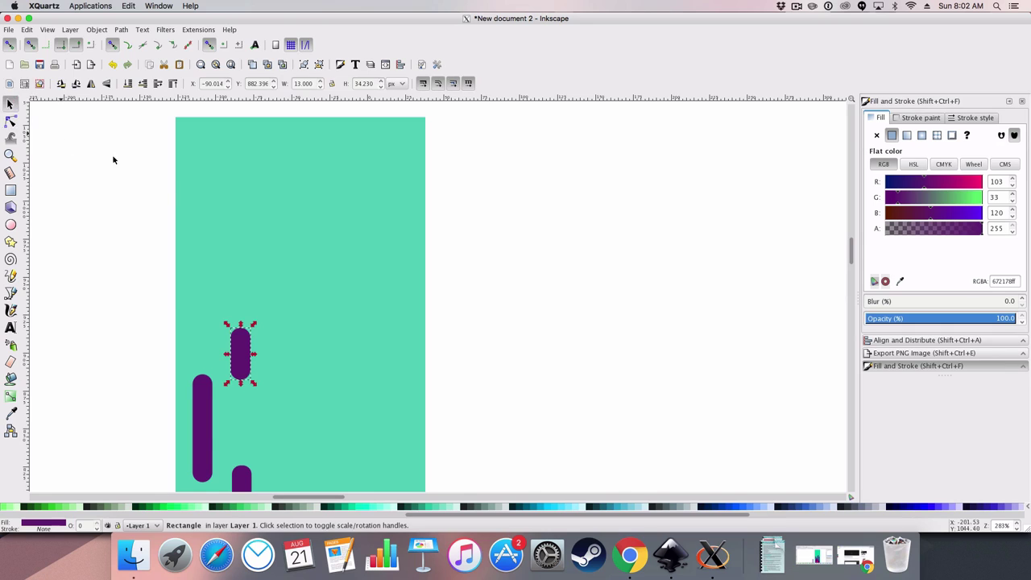
scroll(133, 167, down, 5)
key(ctrl+d)
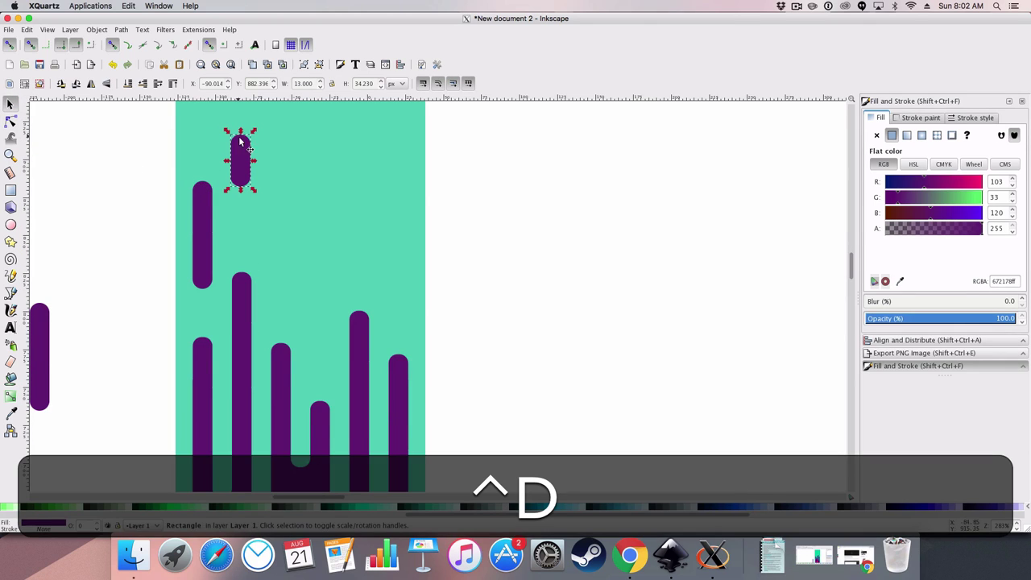
drag(241, 144, 326, 417)
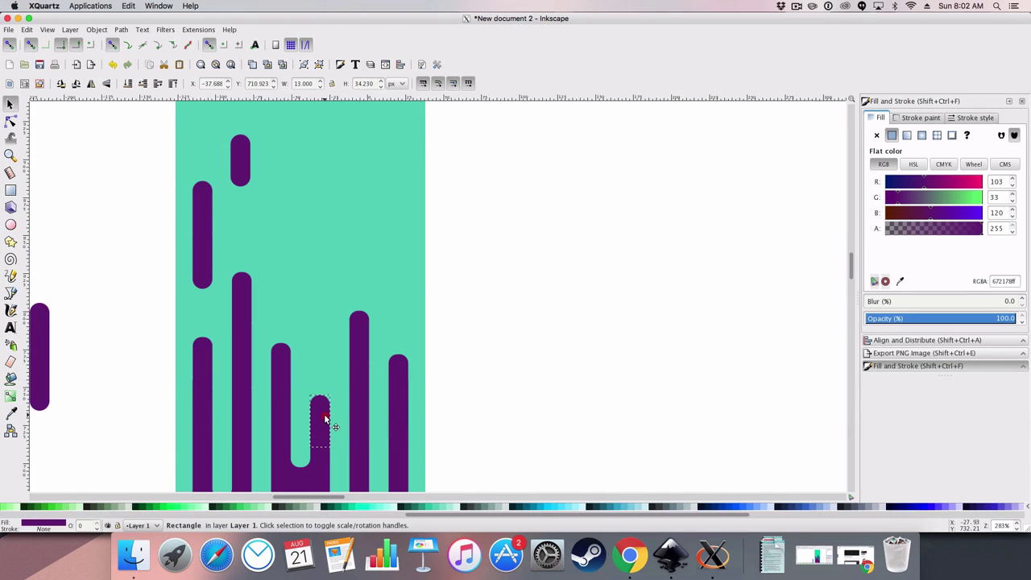
key(Up)
key(Up)
key(Up)
key(Up)
key(Up)
key(Up)
key(Up)
key(Up)
key(Up)
key(Up)
key(Up)
key(Up)
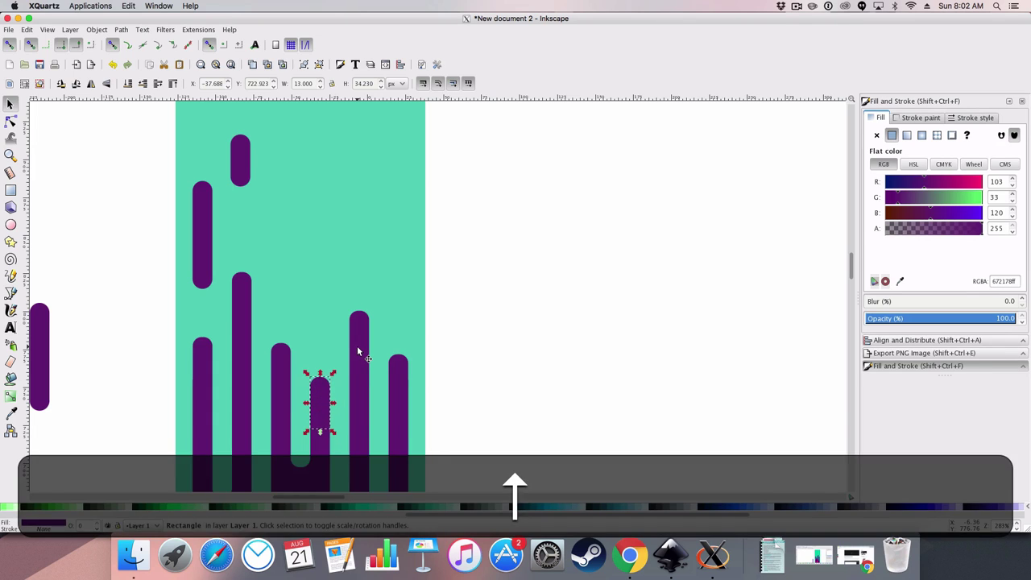
key(Up)
key(Up)
key(Up)
key(Up)
key(Up)
key(Up)
key(Up)
key(Up)
key(Up)
key(Up)
key(Up)
key(Up)
key(Up)
key(Up)
key(Up)
key(Up)
key(Up)
key(Up)
key(Up)
key(Up)
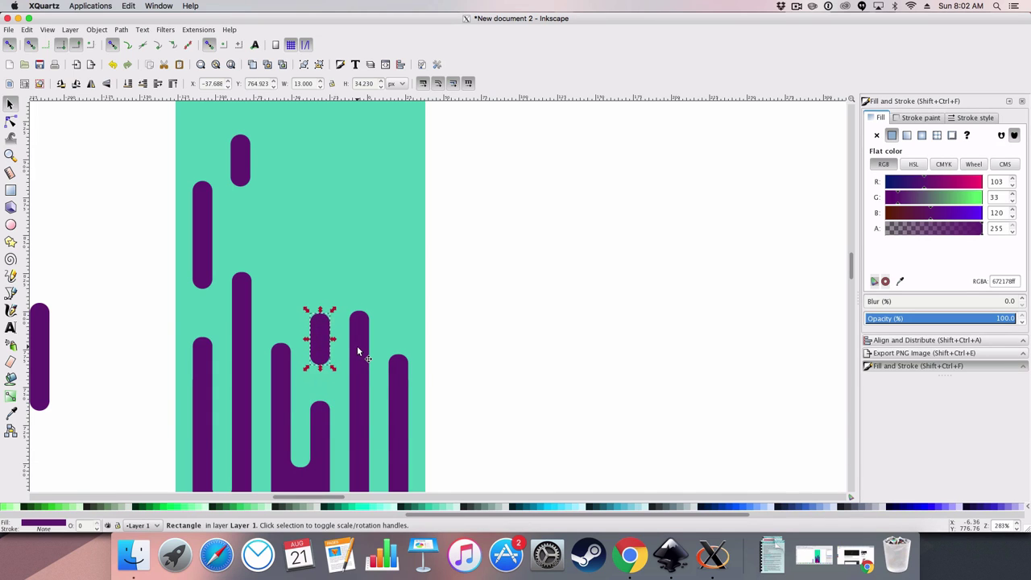
key(Up)
key(Up)
key(Up)
key(Up)
key(Up)
key(Up)
key(Up)
key(Up)
Step: Duplicate the small capsule drop and position the copy near the tube's right edge
click(446, 295)
scroll(445, 295, down, 6)
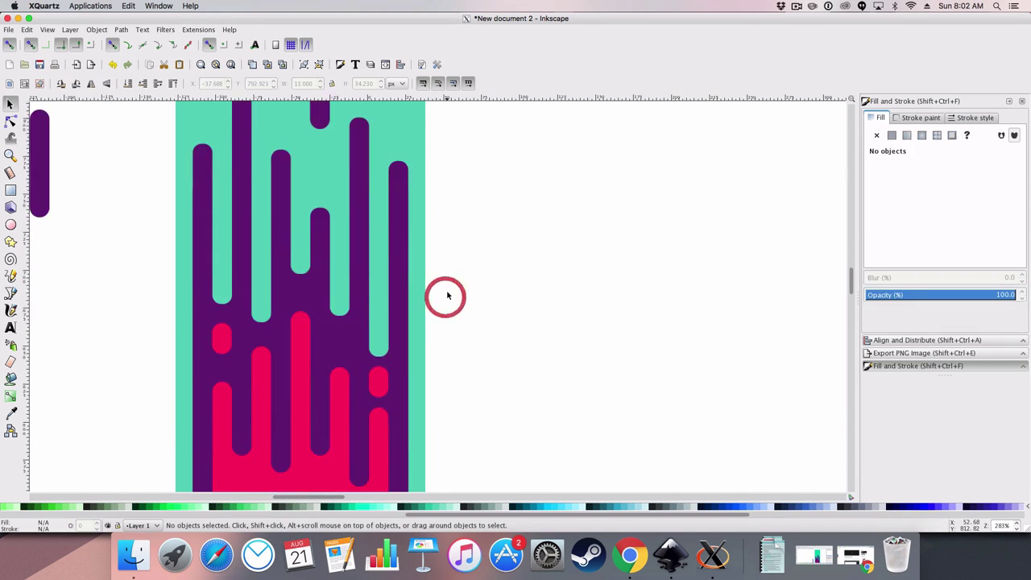
scroll(447, 295, up, 4)
scroll(448, 295, down, 3)
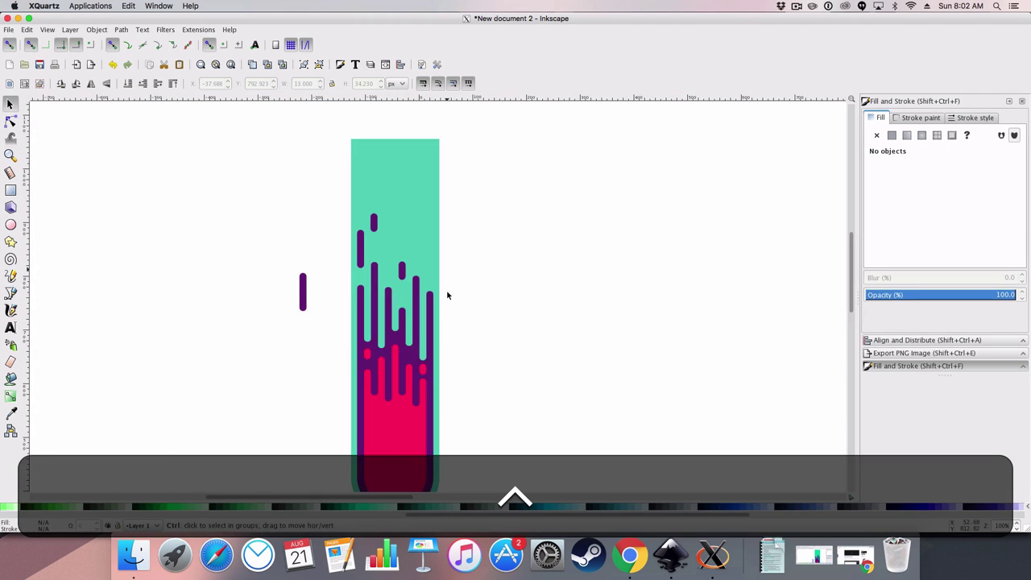
click(403, 272)
key(ctrl+d)
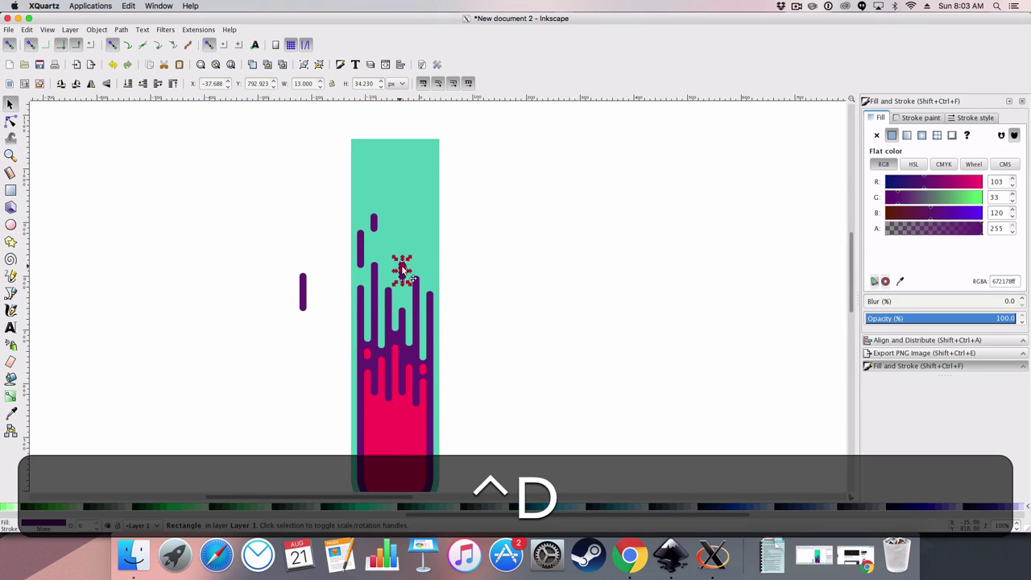
drag(403, 267, 428, 293)
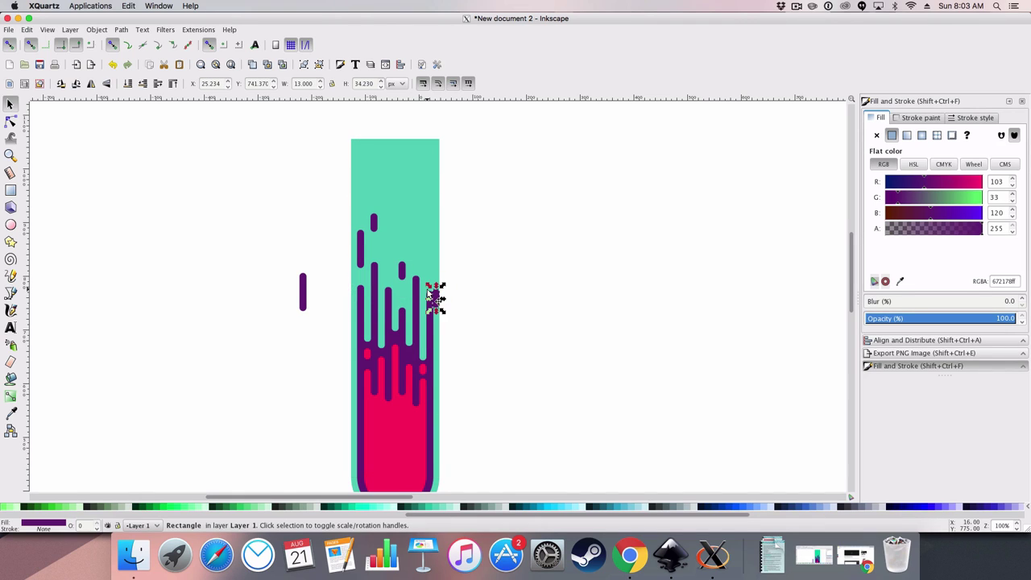
key(Left)
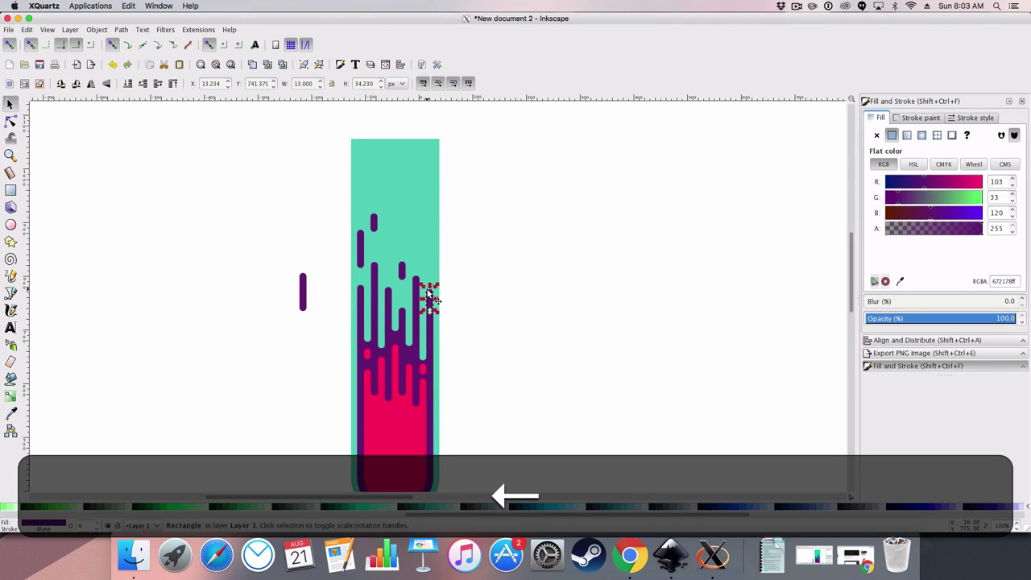
key(Up)
key(shift+Up)
key(shift+Up)
key(shift+Up)
key(shift+Up)
key(shift+Up)
key(shift+Up)
key(shift+Up)
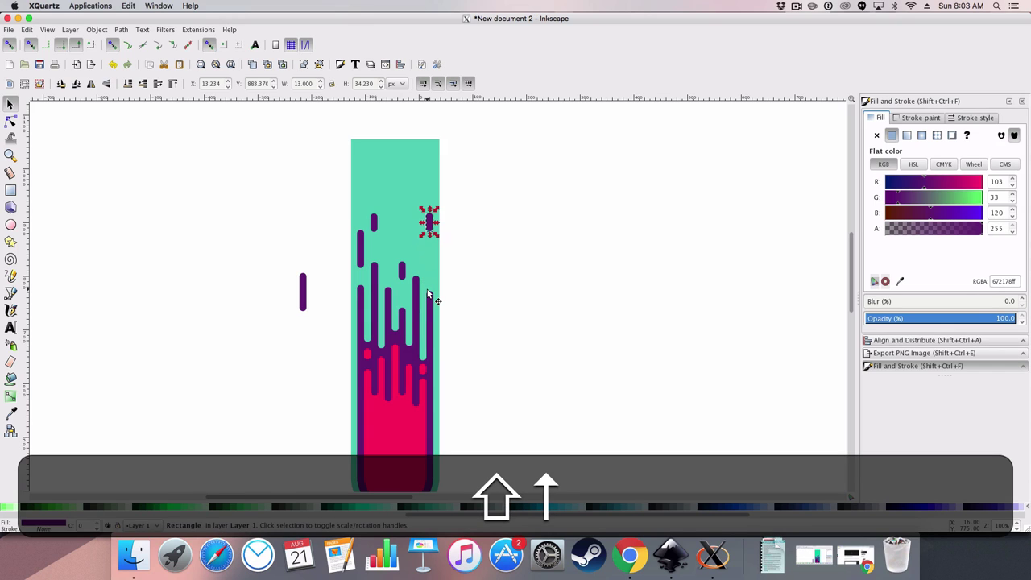
key(shift+Down)
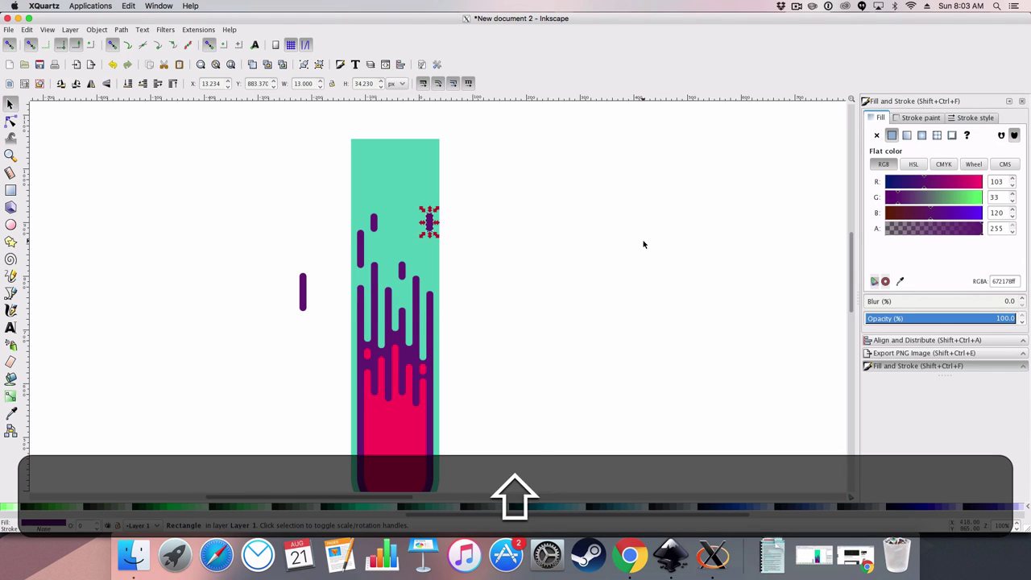
click(643, 241)
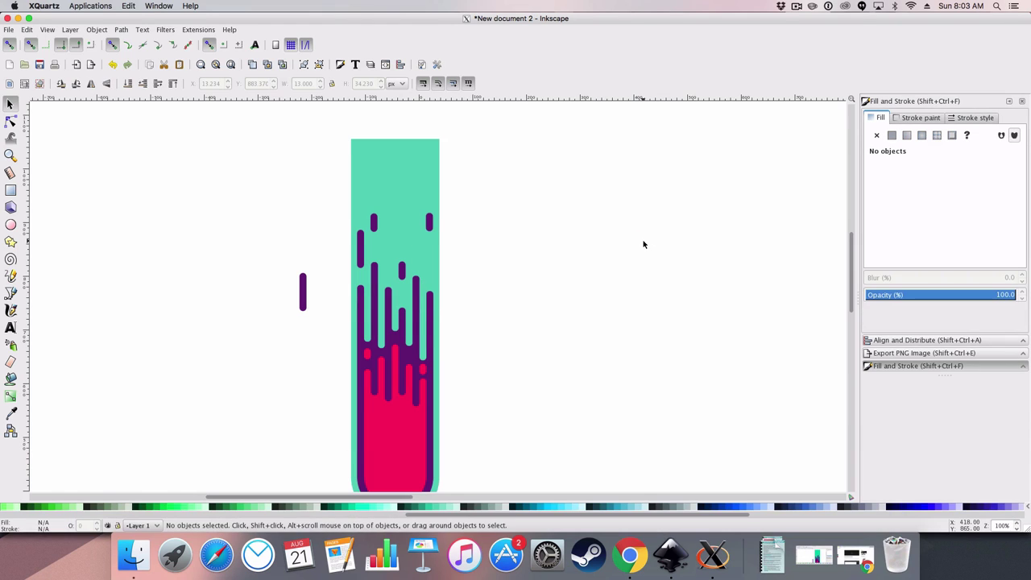
Step: Shorten the small drop above the rightmost drip to about 13 × 24 px
click(428, 224)
mouse_move(428, 230)
mouse_down()
mouse_move(430, 203)
mouse_move(428, 215)
mouse_up()
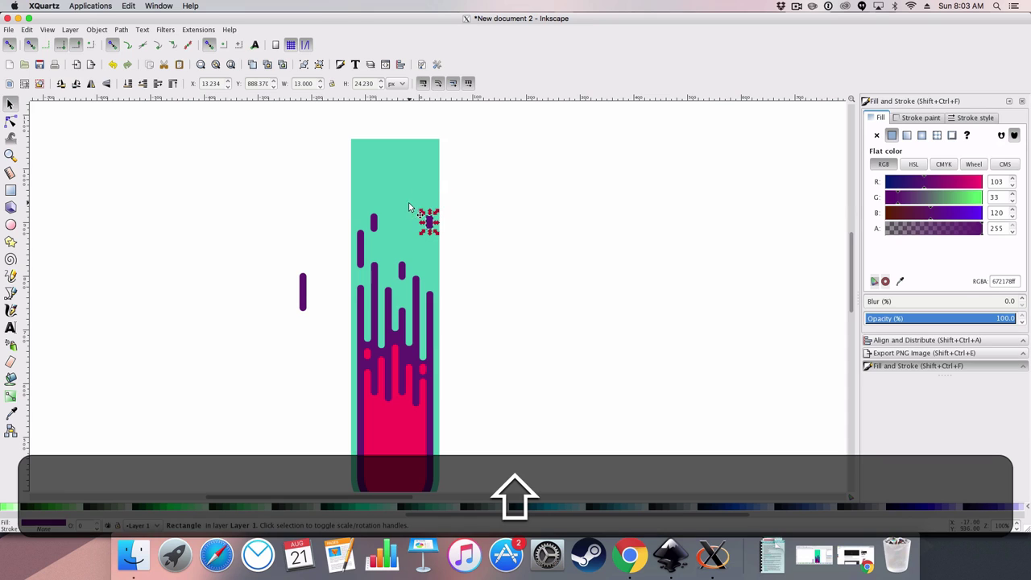
click(11, 122)
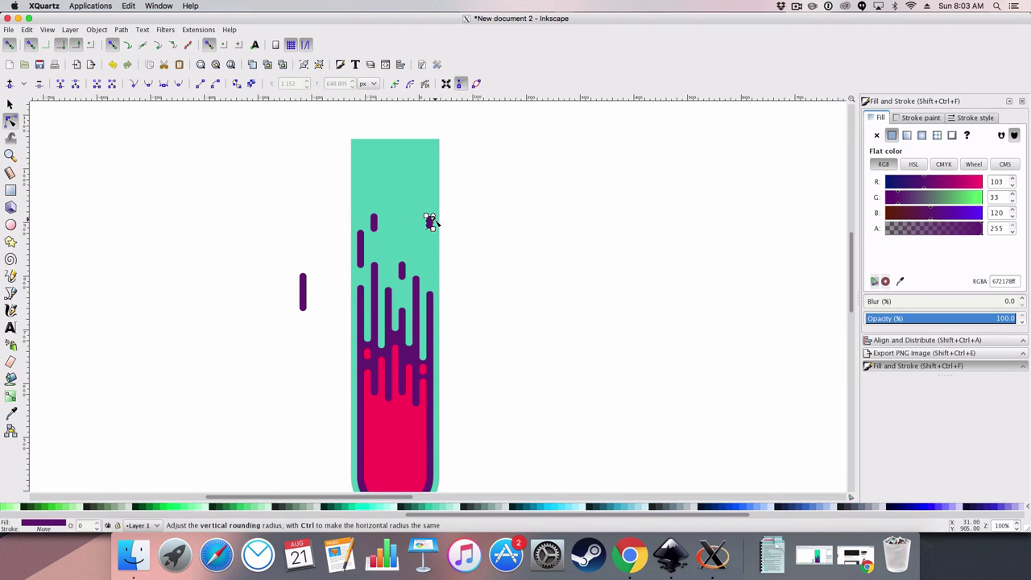
click(509, 220)
Step: Delete the stray capsule sitting left of the tube
scroll(502, 219, down, 3)
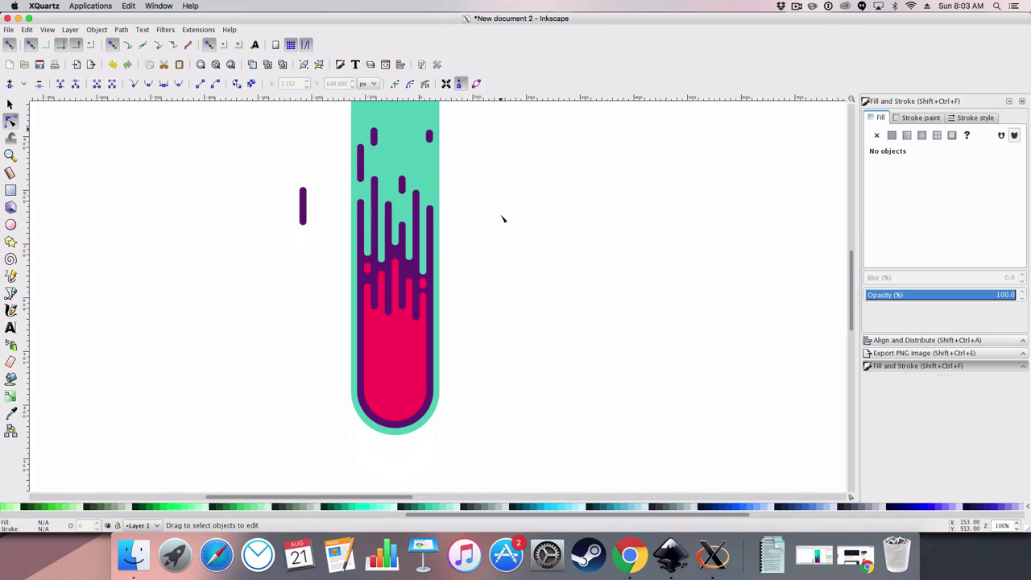
scroll(502, 218, up, 1)
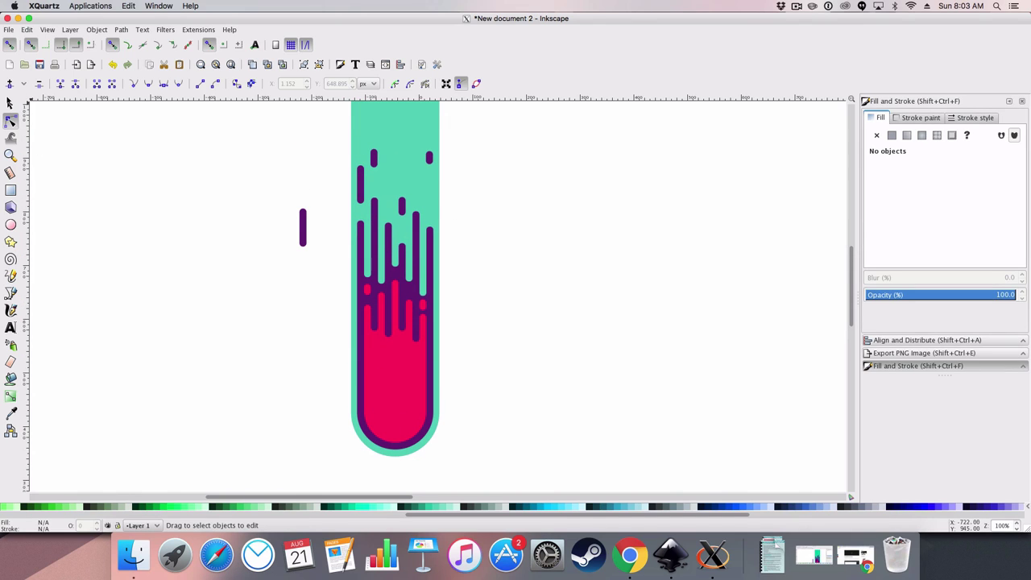
click(10, 103)
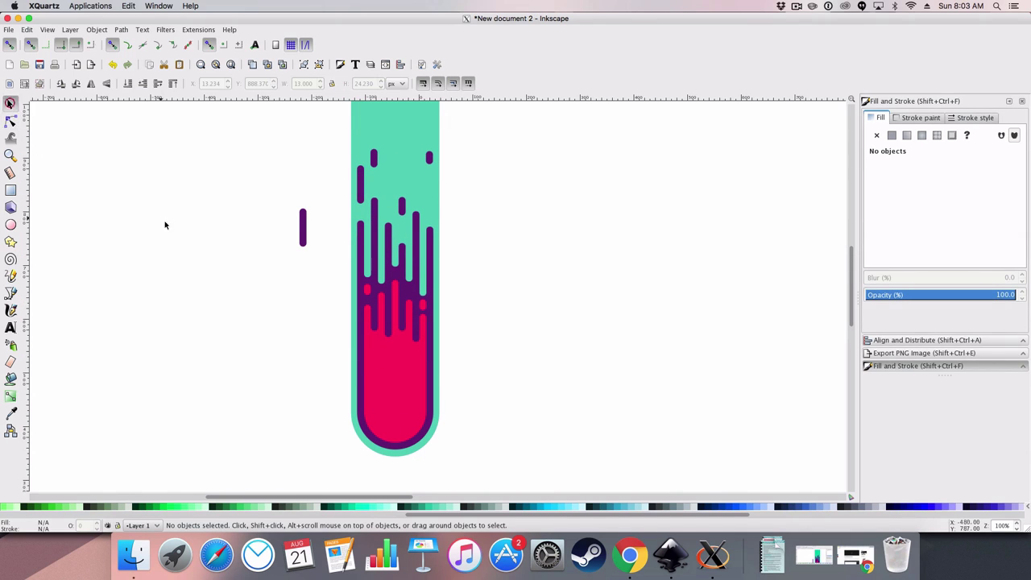
click(304, 227)
key(BackSpace)
Step: Fill the bottom circle white and raise it in front of the pink shape
click(394, 436)
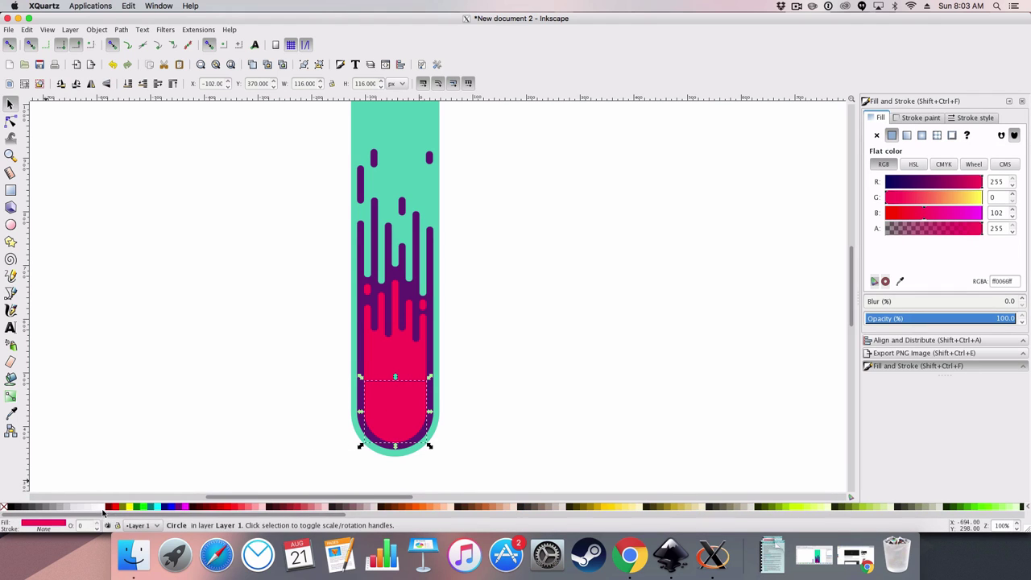
click(103, 508)
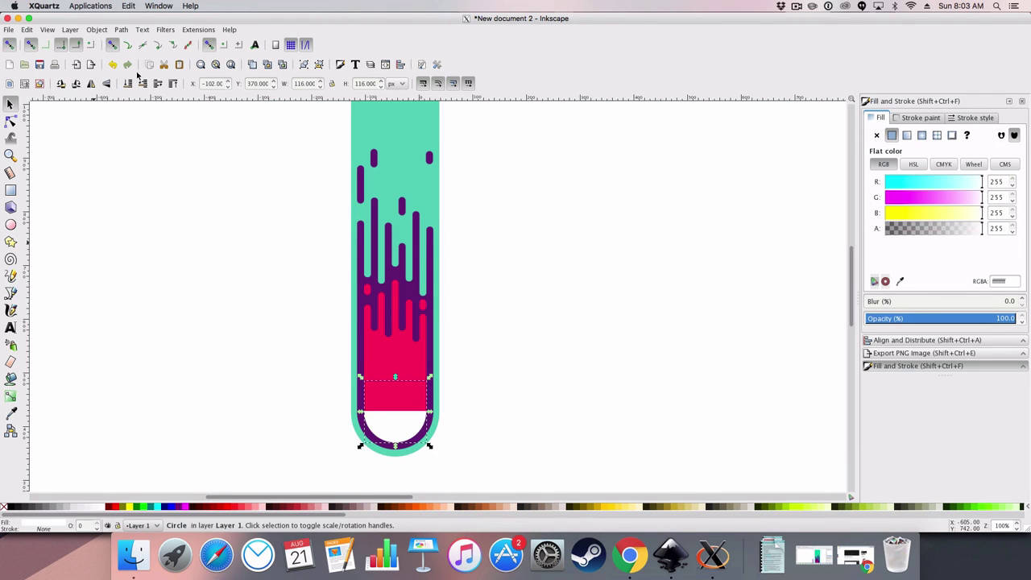
click(159, 83)
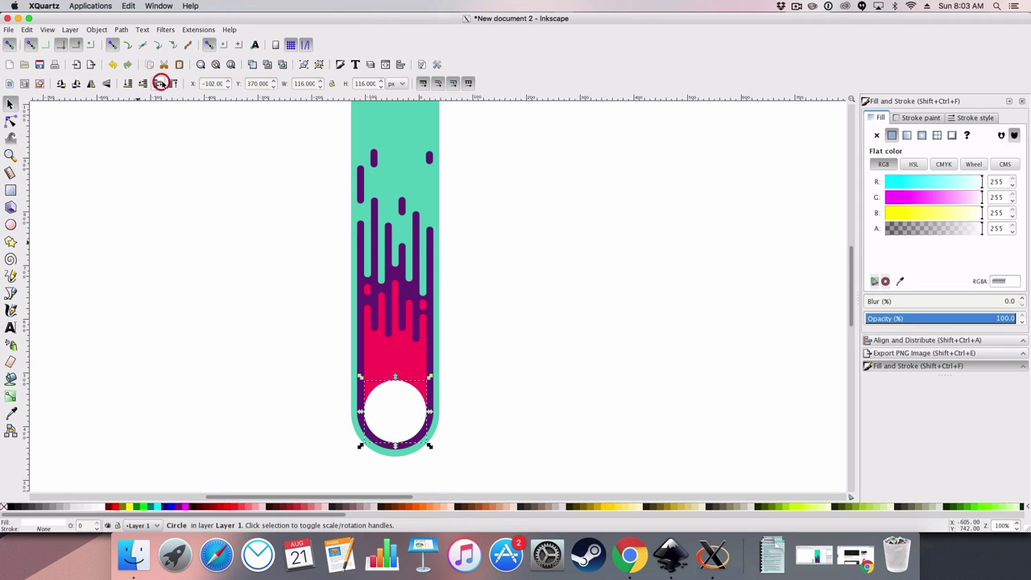
click(610, 427)
Step: Give the bottom circle the same pink fill as the tube, picked with the eyedropper
ctrl+scroll(584, 437, down, 3)
ctrl+scroll(541, 421, up, 1)
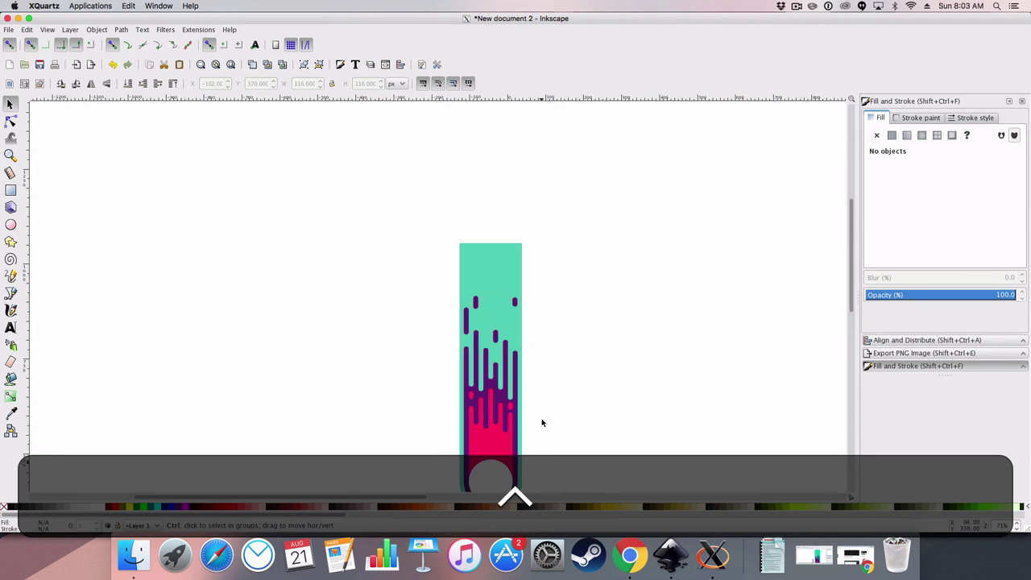
ctrl+scroll(530, 426, up, 1)
click(486, 430)
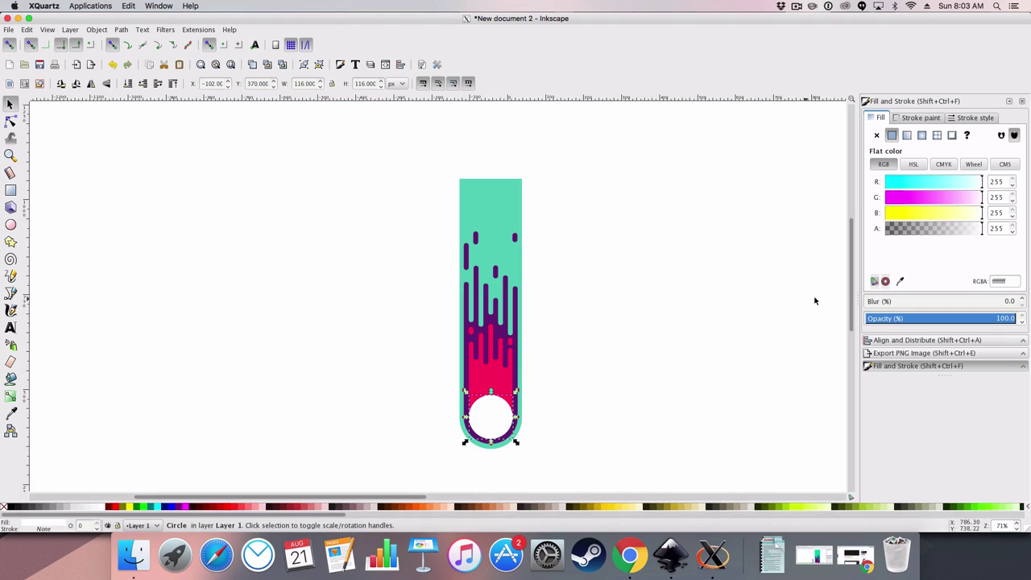
click(901, 282)
click(477, 359)
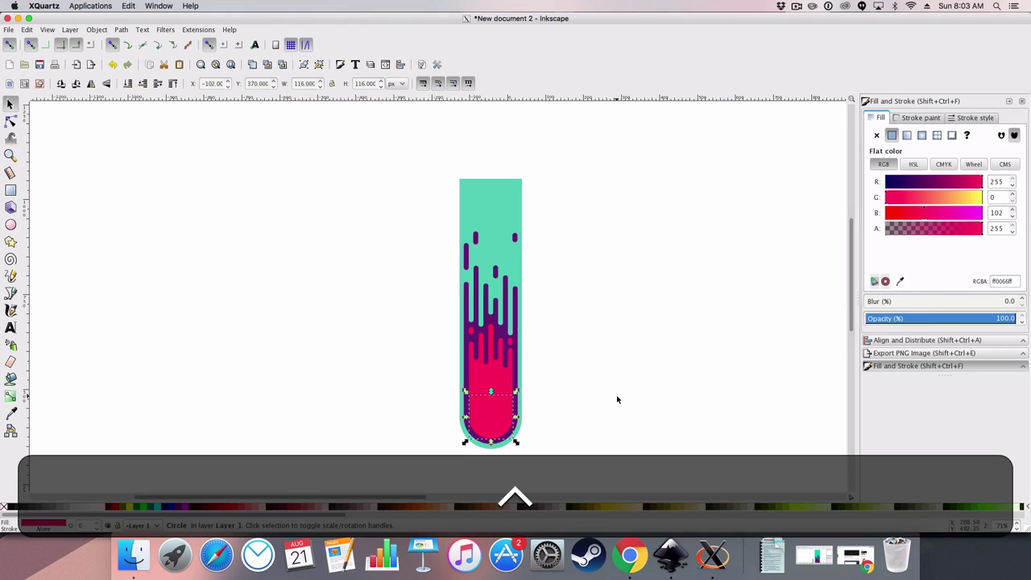
click(616, 395)
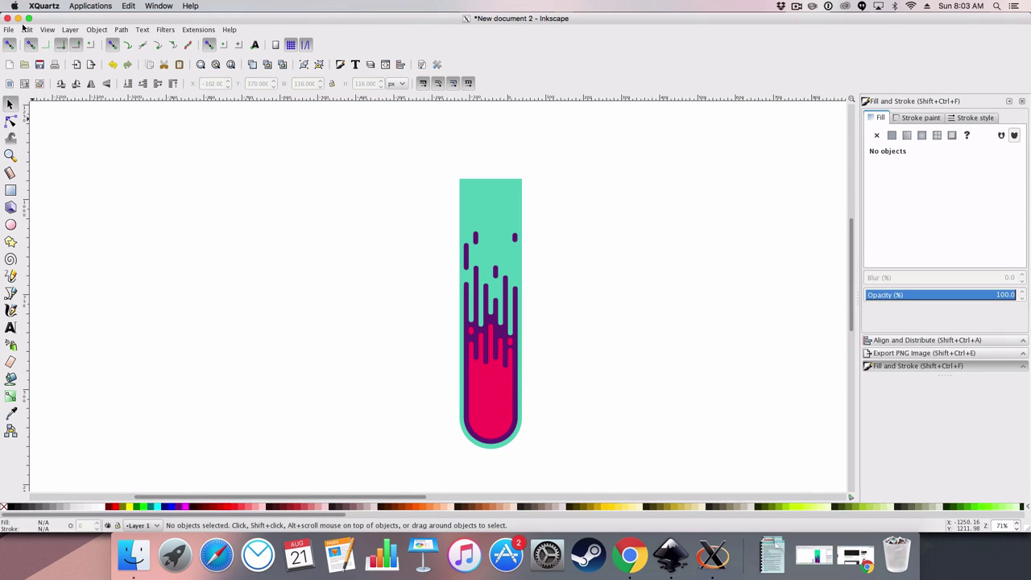
Step: Show the page border, then move the whole 12-object tube onto the page's top-left corner
click(8, 32)
click(49, 197)
click(35, 240)
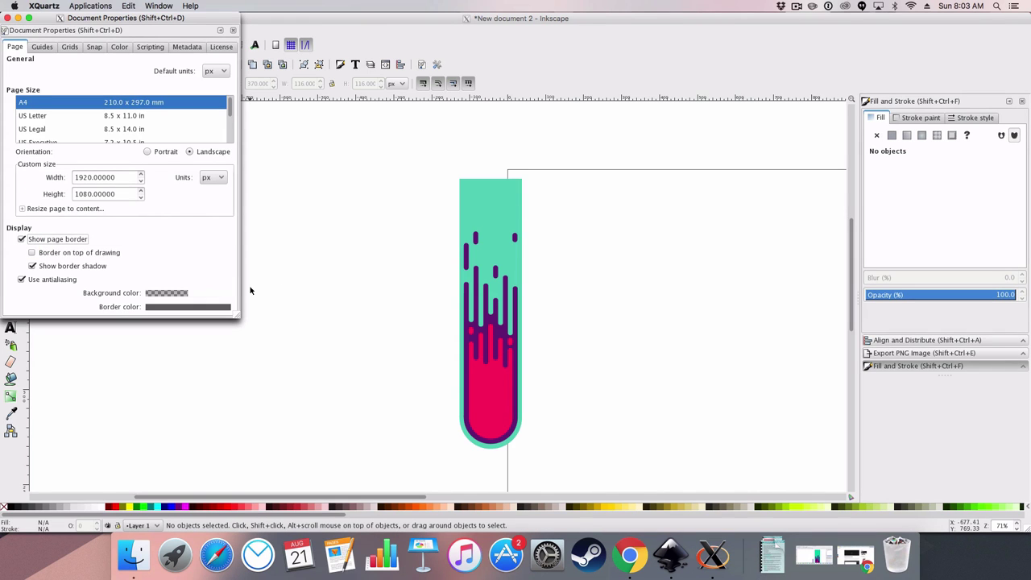
click(7, 17)
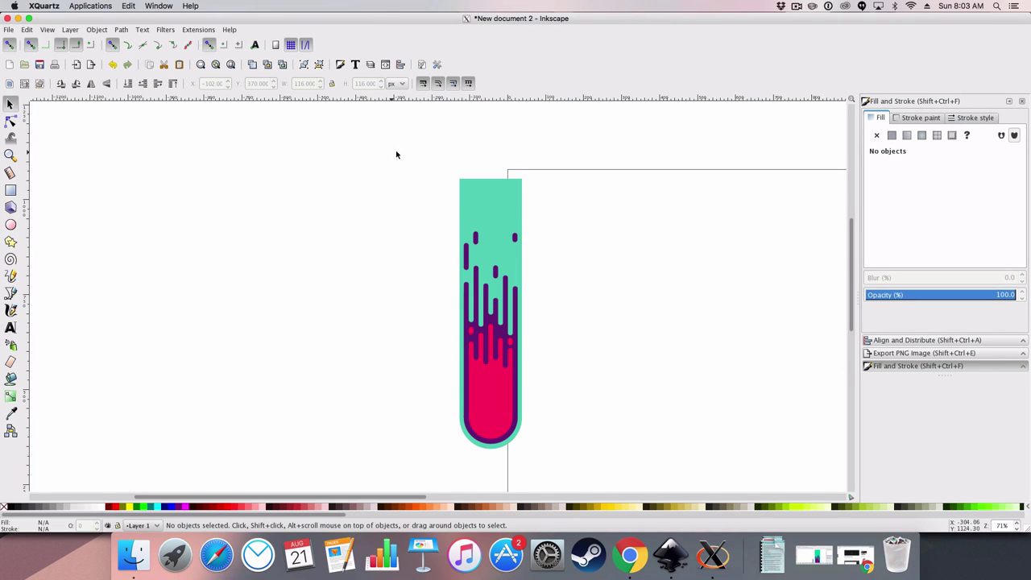
drag(394, 152, 608, 458)
drag(520, 395, 584, 395)
click(679, 376)
scroll(621, 419, down, 2)
scroll(626, 419, up, 3)
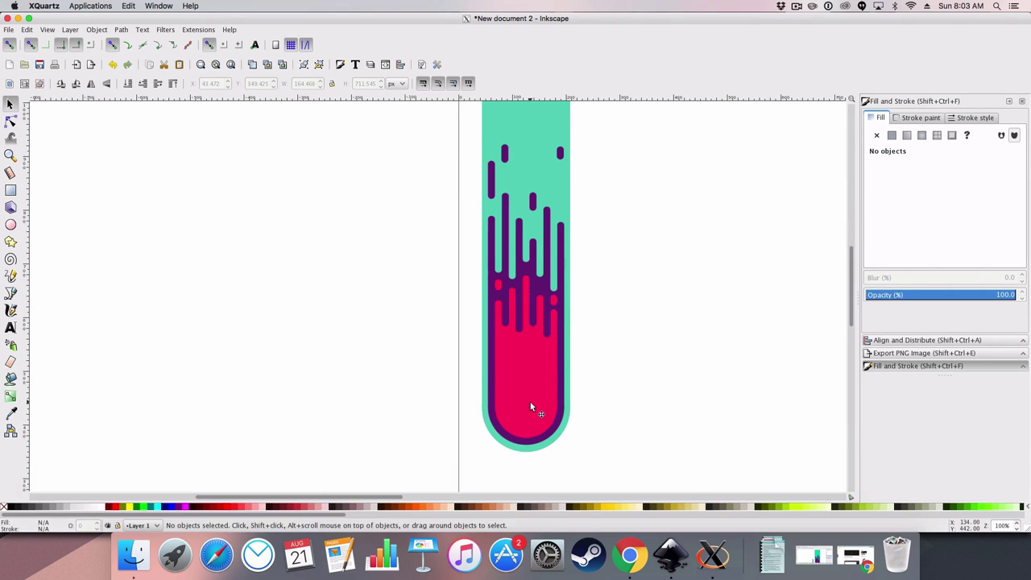
click(530, 402)
click(588, 376)
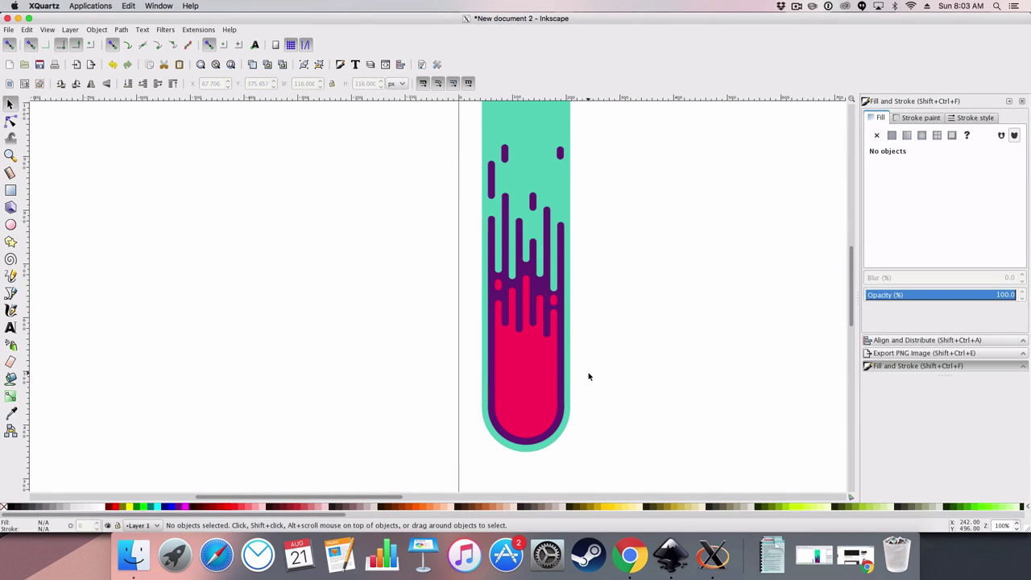